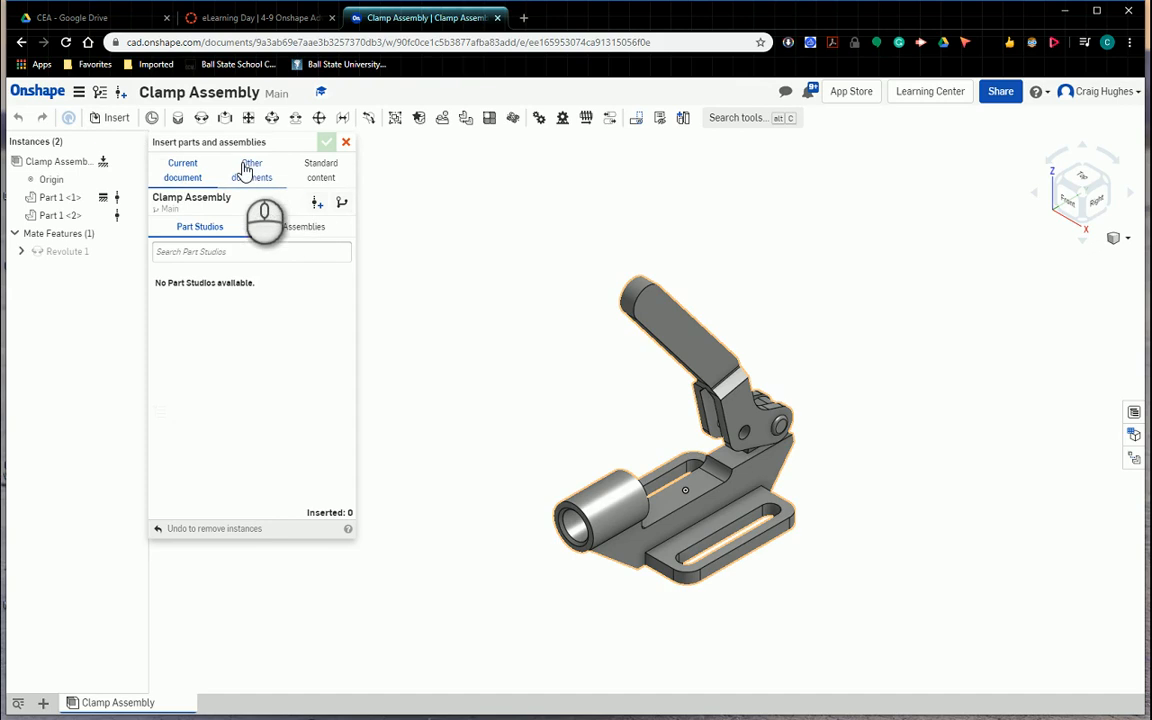
Insert the Connector v1 part from the other documents in the Clamp Assembly folder and place it just above the base's cylinder
{"action": "left_click", "coordinate": [251, 170]}
{"action": "left_click", "coordinate": [195, 229]}
{"action": "left_click", "coordinate": [240, 270]}
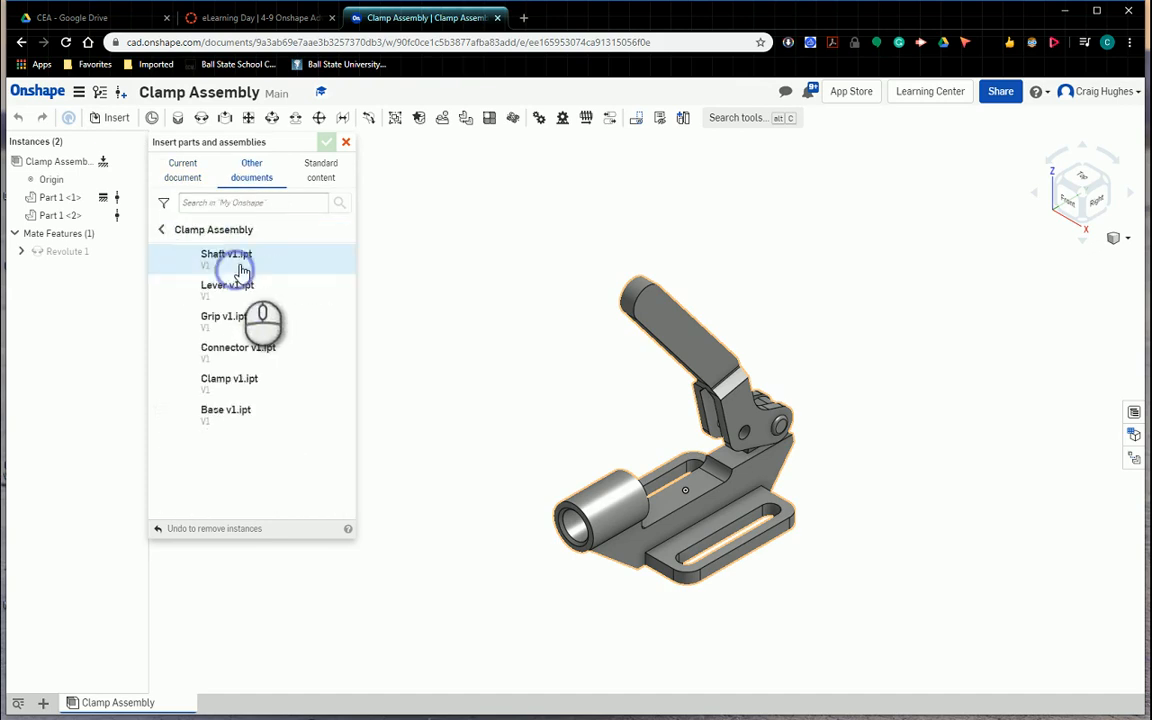
{"action": "left_click", "coordinate": [249, 370]}
{"action": "left_click", "coordinate": [244, 283]}
{"action": "left_click", "coordinate": [450, 368]}
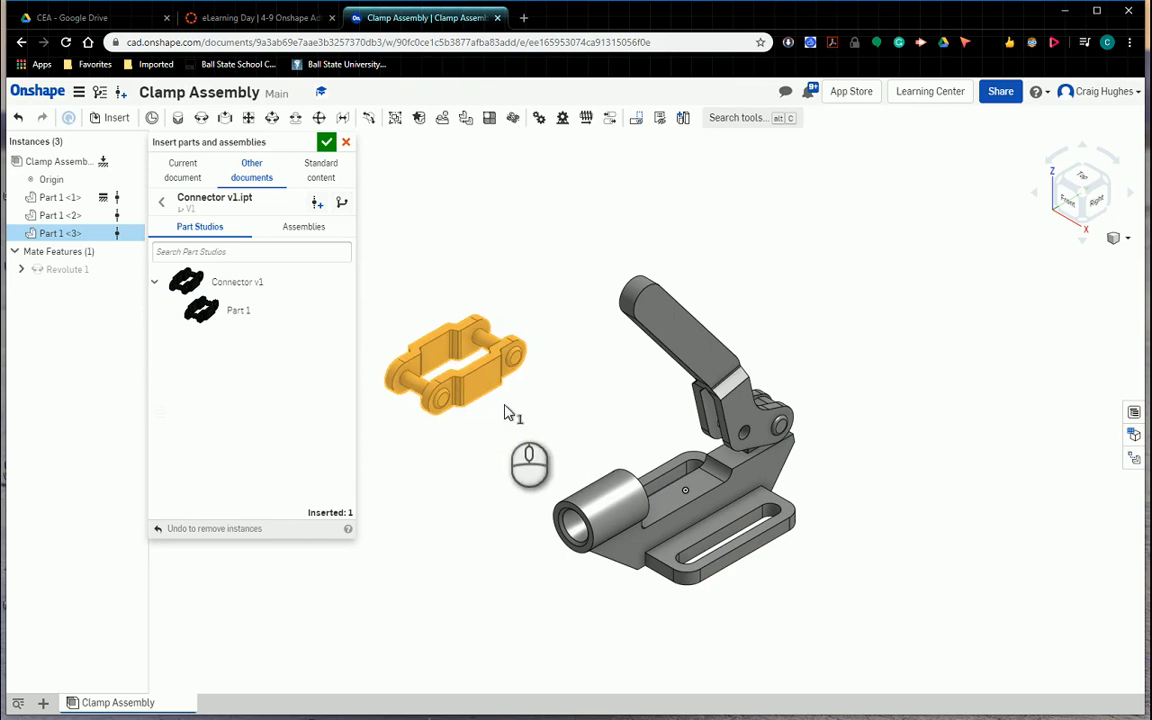
{"action": "left_click_drag", "start_coordinate": [490, 395], "coordinate": [582, 428]}
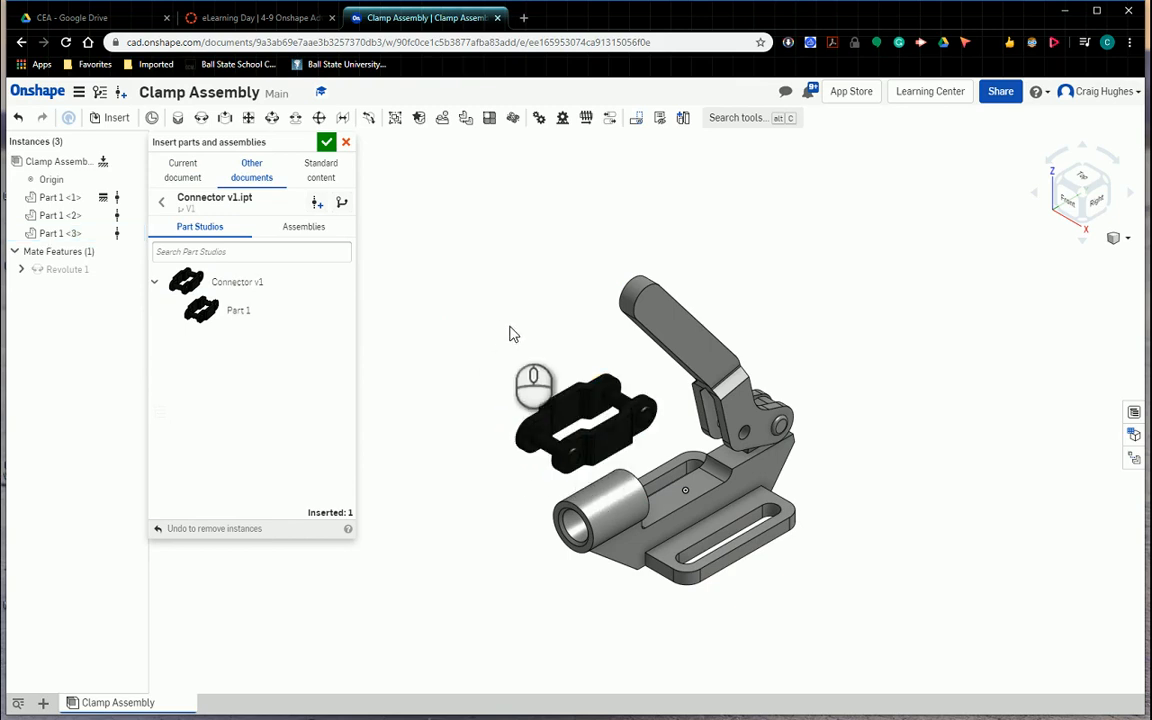
{"action": "left_click", "coordinate": [326, 141]}
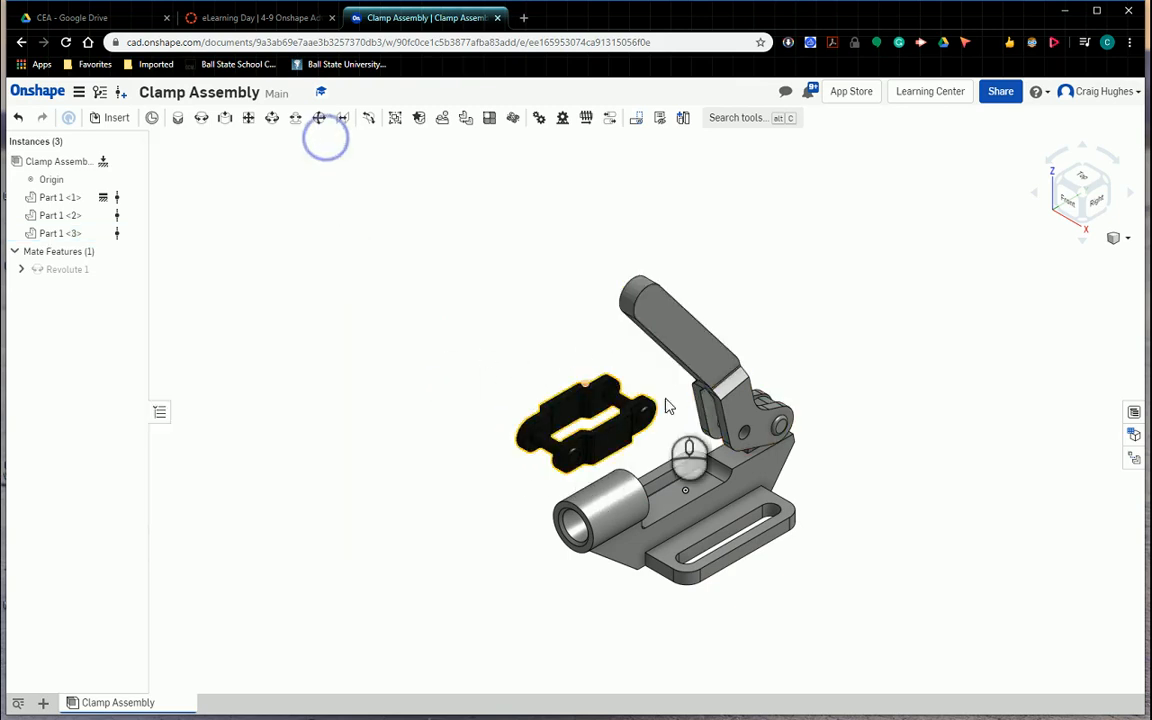
Start a Revolute mate and pick the end of the connector's pin, where it meets the side plate, as the first mate connector
{"action": "scroll", "coordinate": [668, 406], "scroll_direction": "up", "scroll_amount": 3}
{"action": "scroll", "coordinate": [604, 365], "scroll_direction": "up", "scroll_amount": 4}
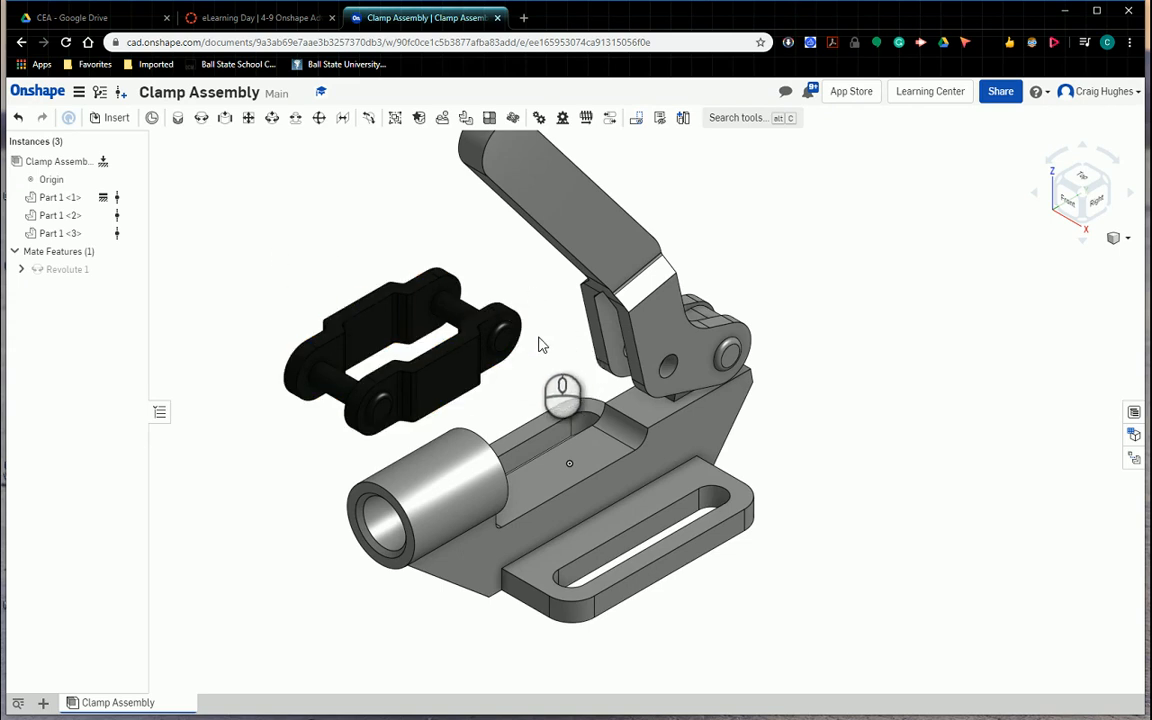
{"action": "left_click", "coordinate": [201, 119]}
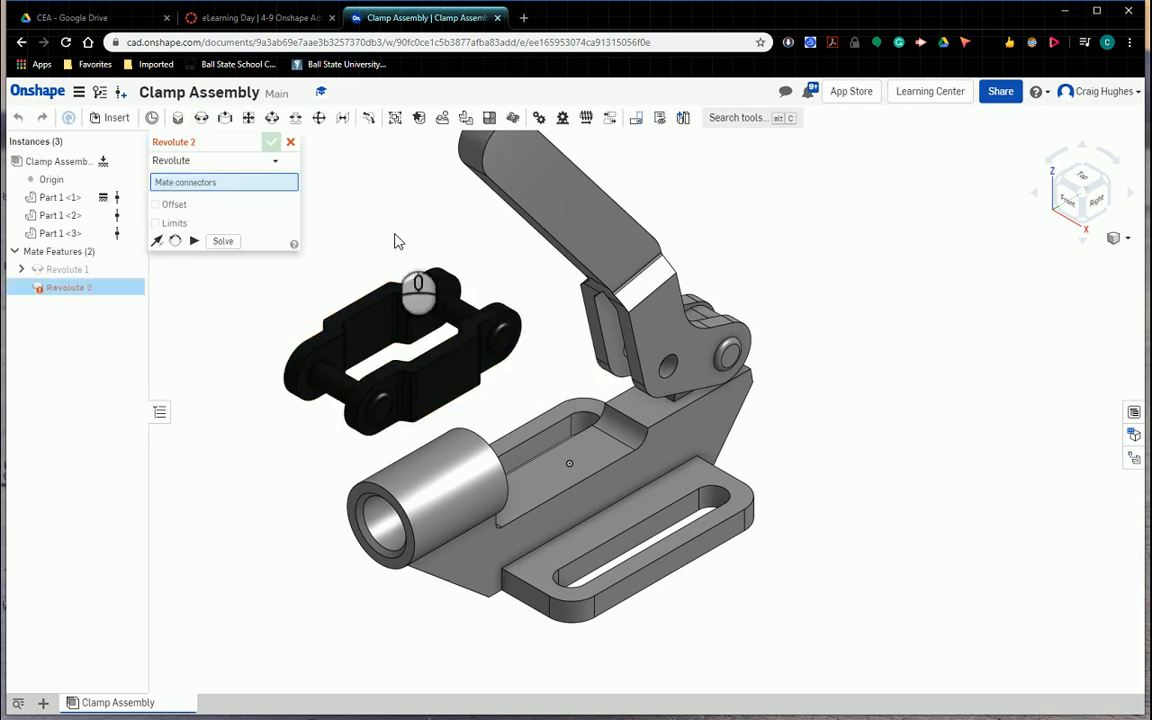
{"action": "right_click_drag", "start_coordinate": [458, 240], "coordinate": [529, 268]}
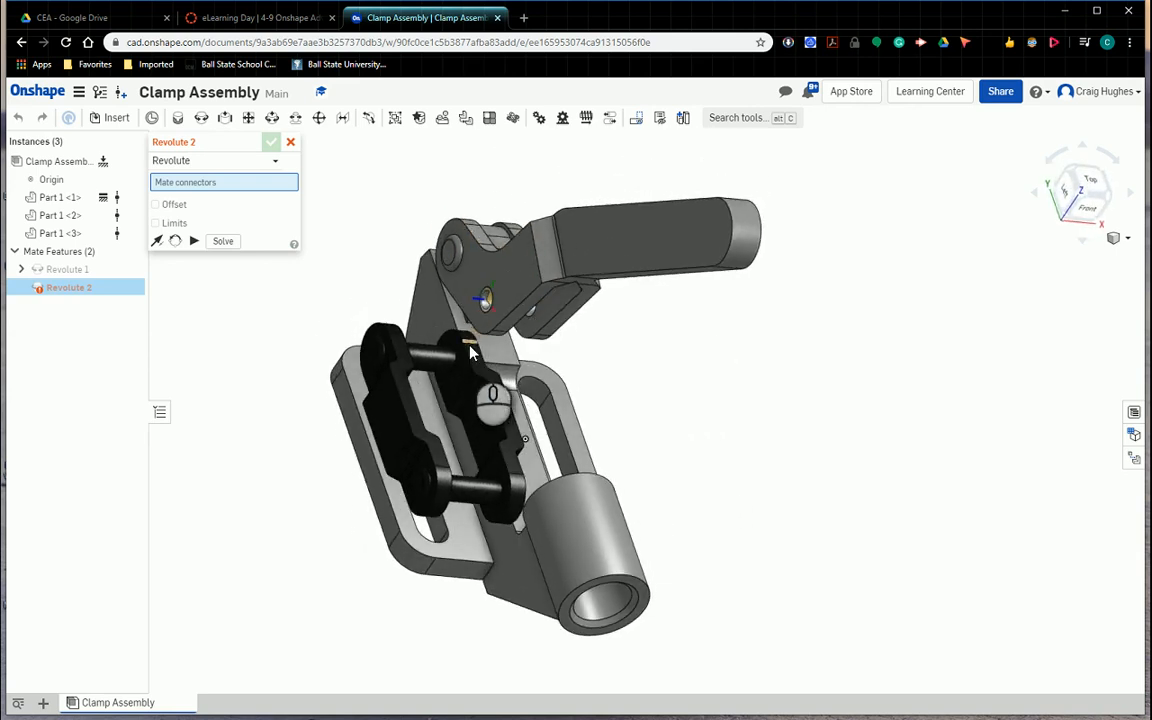
{"action": "scroll", "coordinate": [449, 368], "scroll_direction": "up", "scroll_amount": 3}
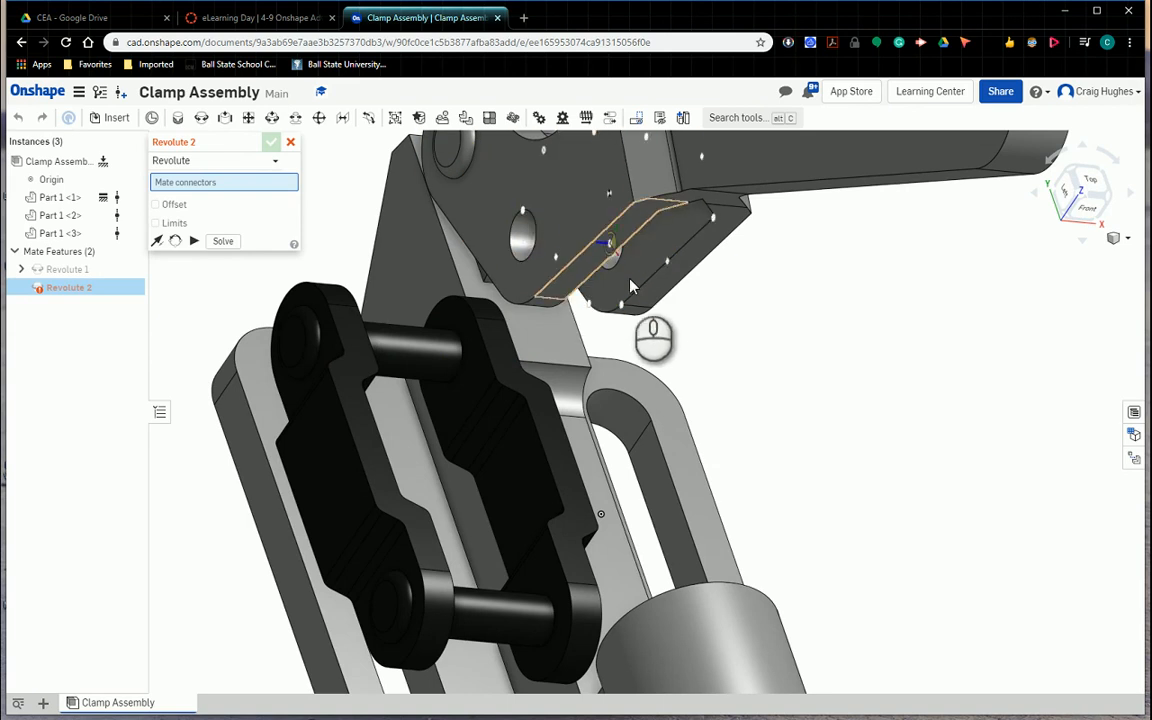
{"action": "left_click", "coordinate": [451, 362]}
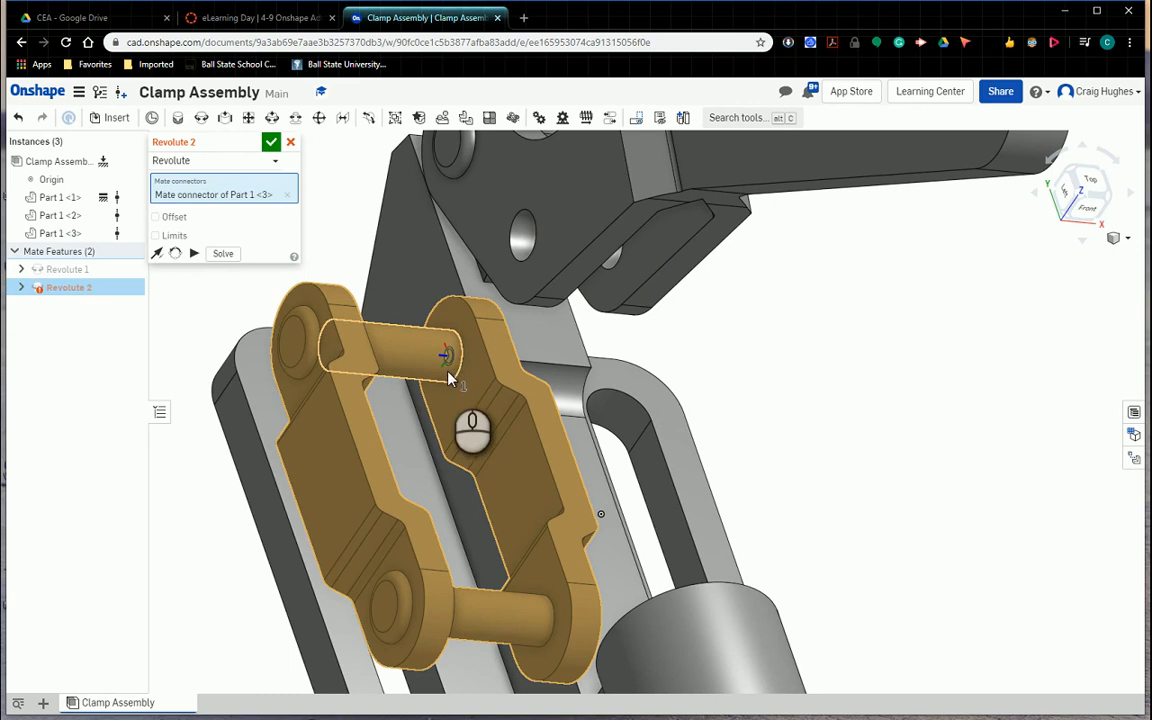
{"action": "scroll", "coordinate": [449, 358], "scroll_direction": "up", "scroll_amount": 5}
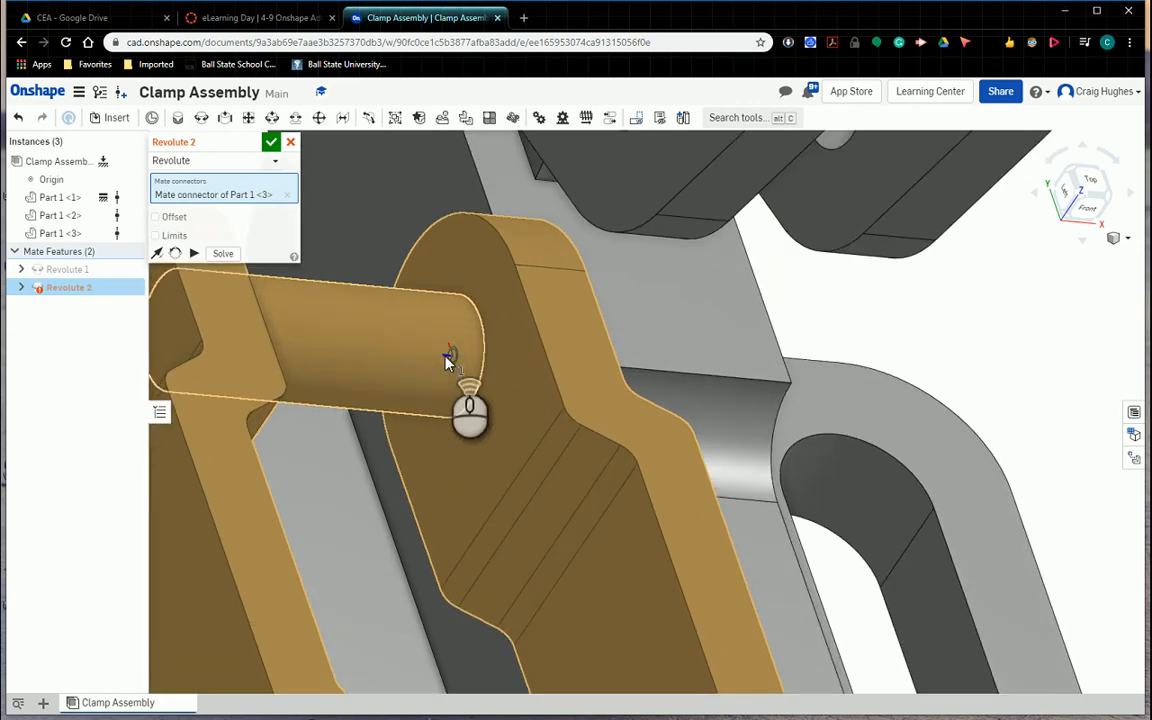
{"action": "scroll", "coordinate": [460, 358], "scroll_direction": "down", "scroll_amount": 7}
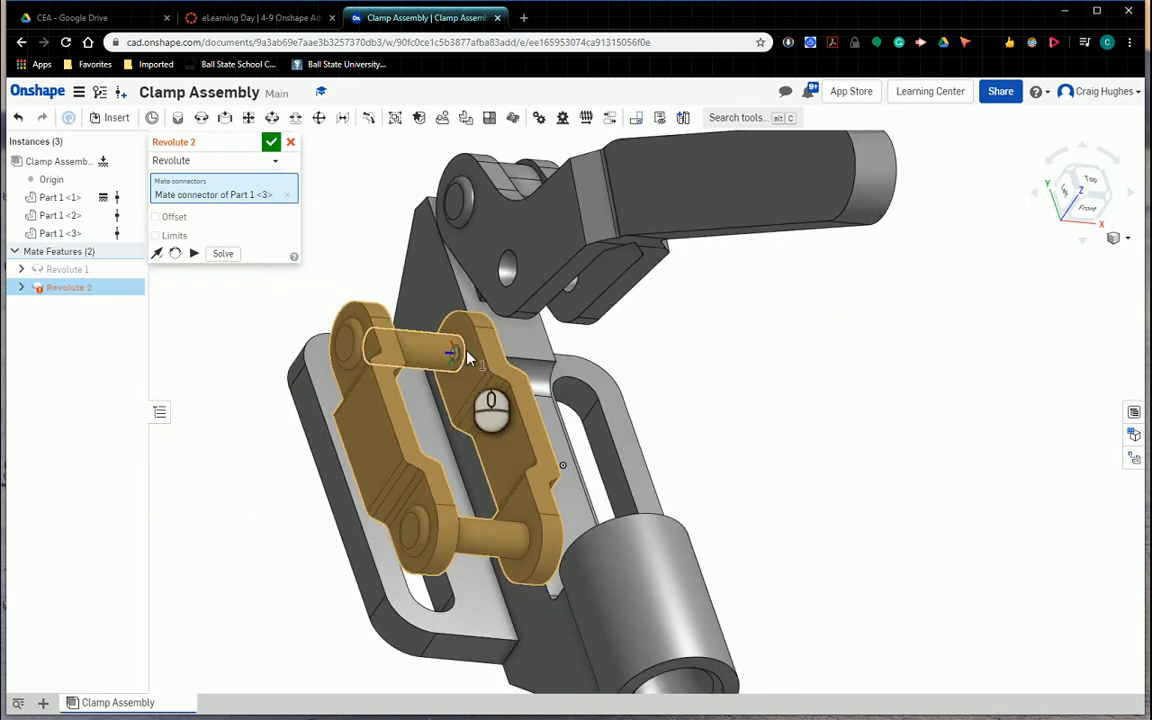
Finish the Revolute mate by matching the connector's pin to the centre of the open hole on the lever's outer side face
{"action": "right_click", "coordinate": [816, 312]}
{"action": "left_click", "coordinate": [1117, 240]}
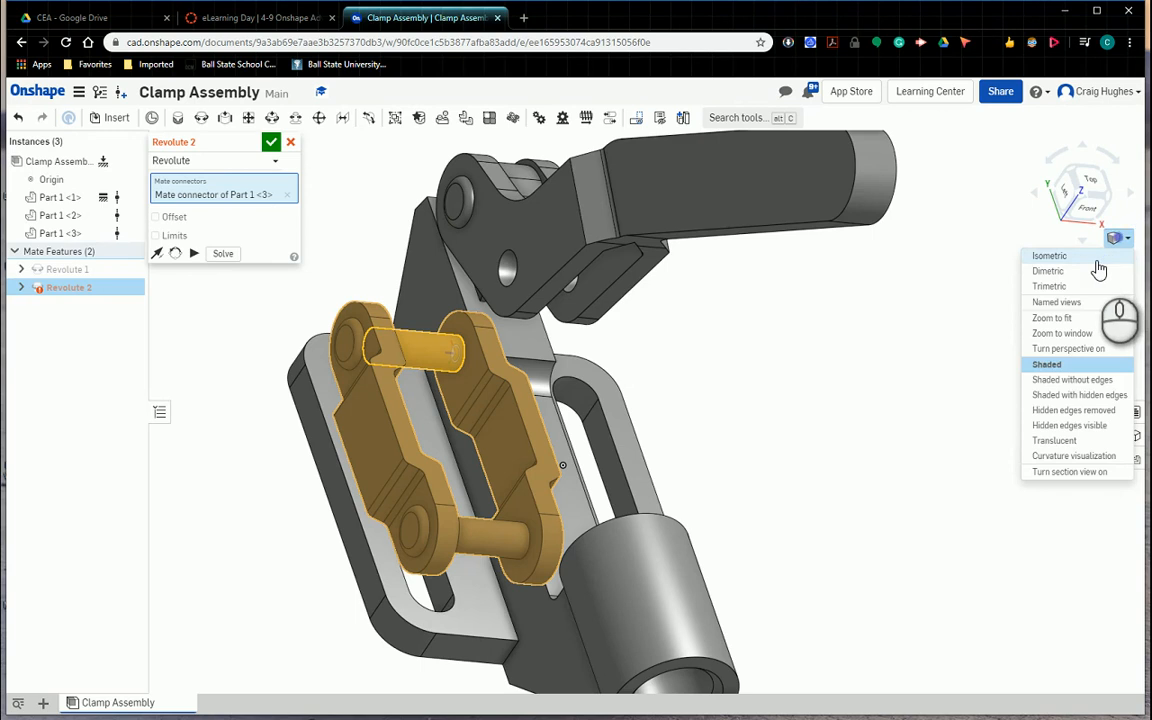
{"action": "left_click", "coordinate": [1093, 257]}
{"action": "scroll", "coordinate": [760, 467], "scroll_direction": "up", "scroll_amount": 5}
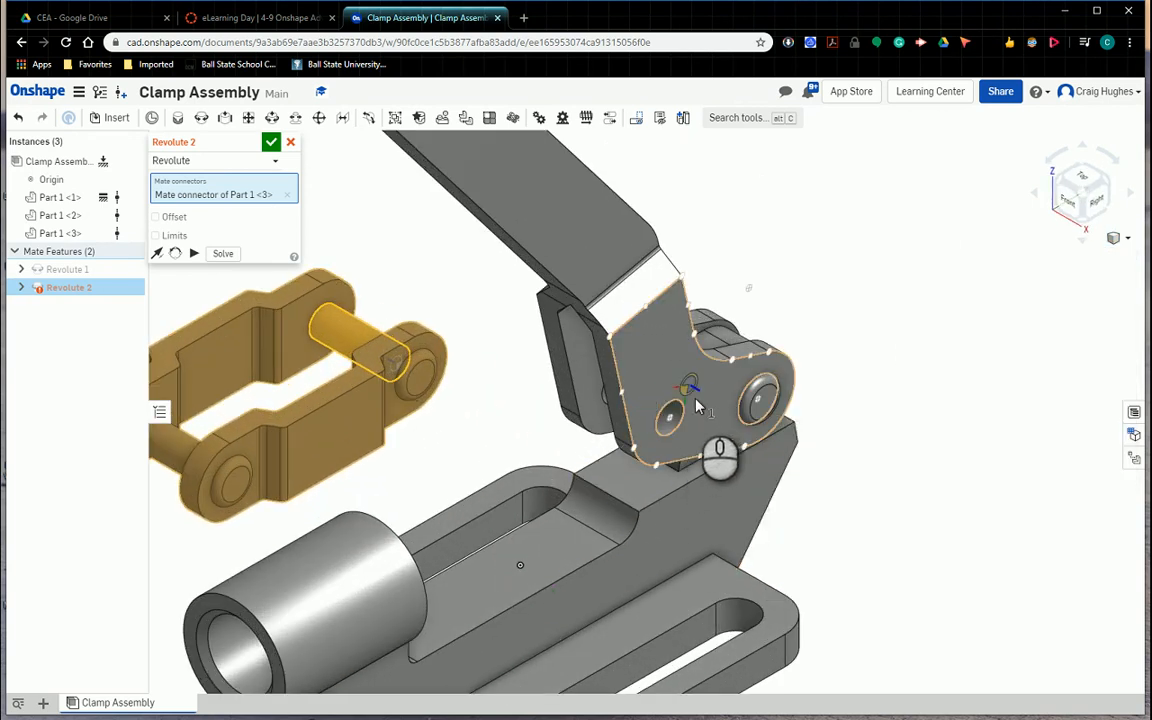
{"action": "scroll", "coordinate": [670, 423], "scroll_direction": "up", "scroll_amount": 5}
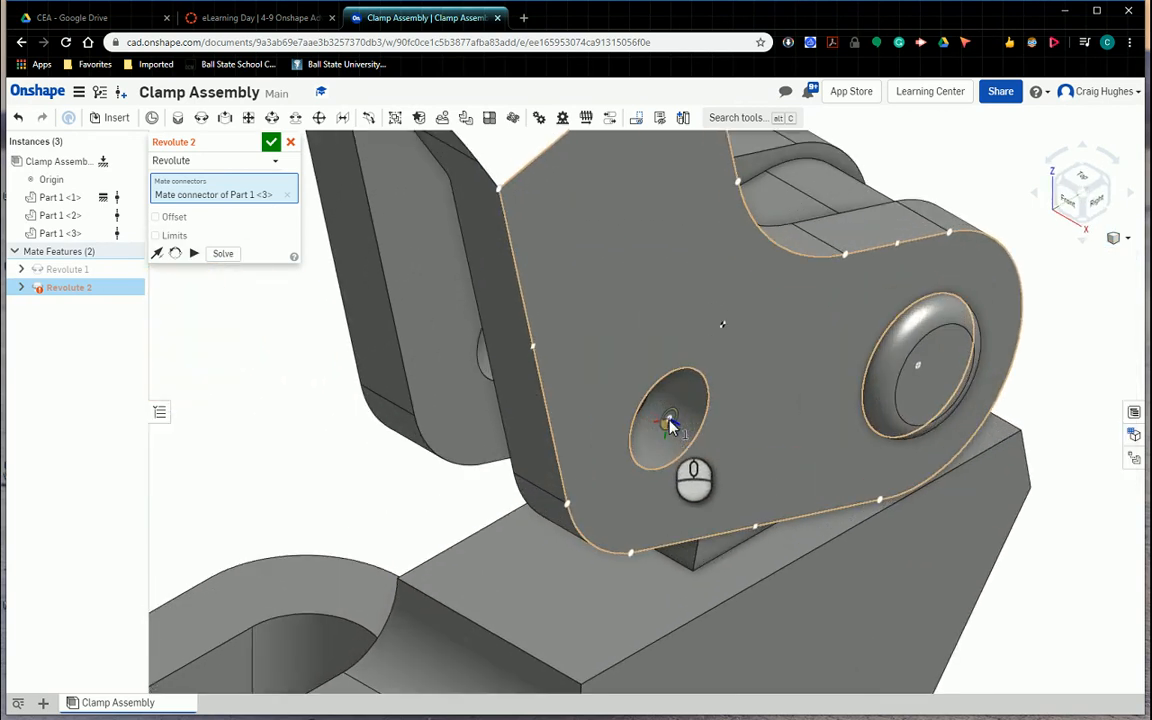
{"action": "left_click", "coordinate": [669, 421]}
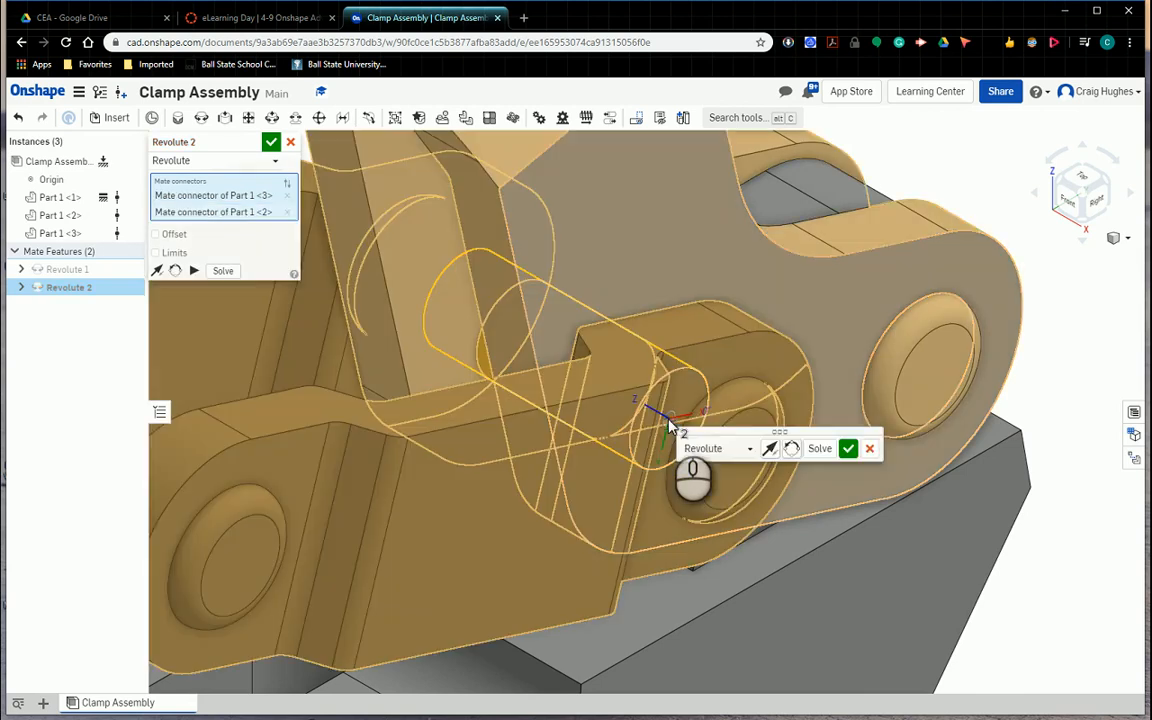
{"action": "scroll", "coordinate": [689, 405], "scroll_direction": "down", "scroll_amount": 5}
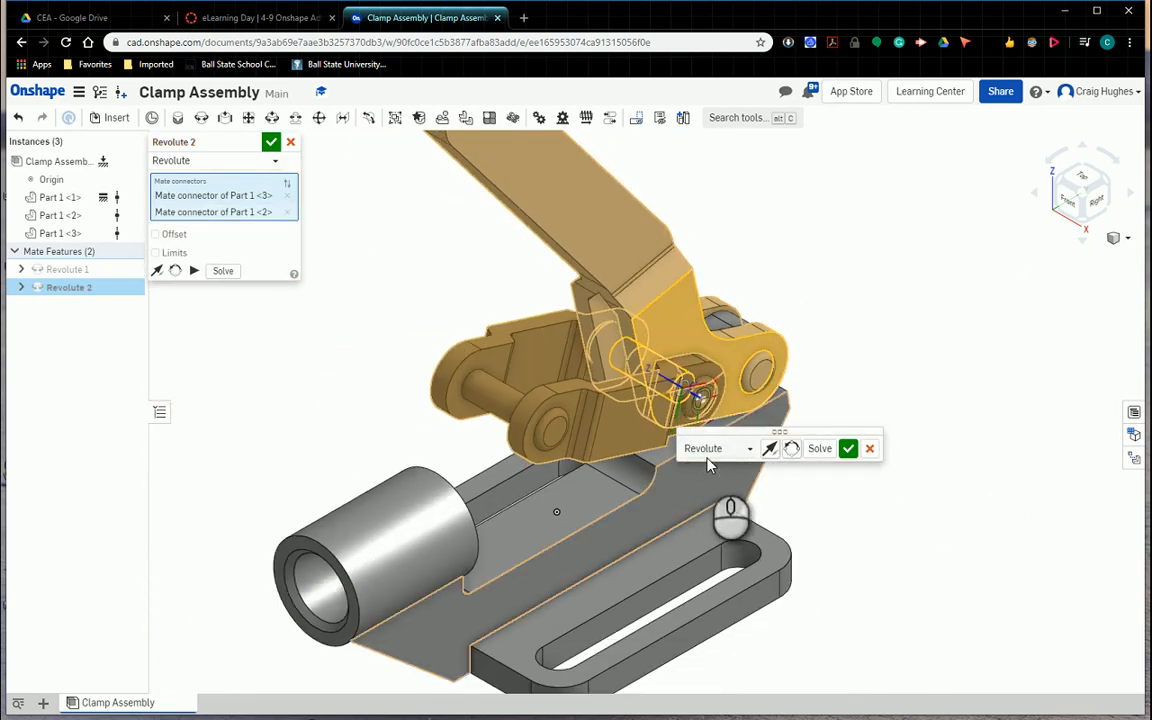
{"action": "left_click", "coordinate": [848, 450]}
Swing the connector about its pivot on the lever to test the revolute motion
{"action": "left_click_drag", "start_coordinate": [453, 377], "coordinate": [547, 400]}
{"action": "left_click_drag", "start_coordinate": [580, 440], "coordinate": [316, 443]}
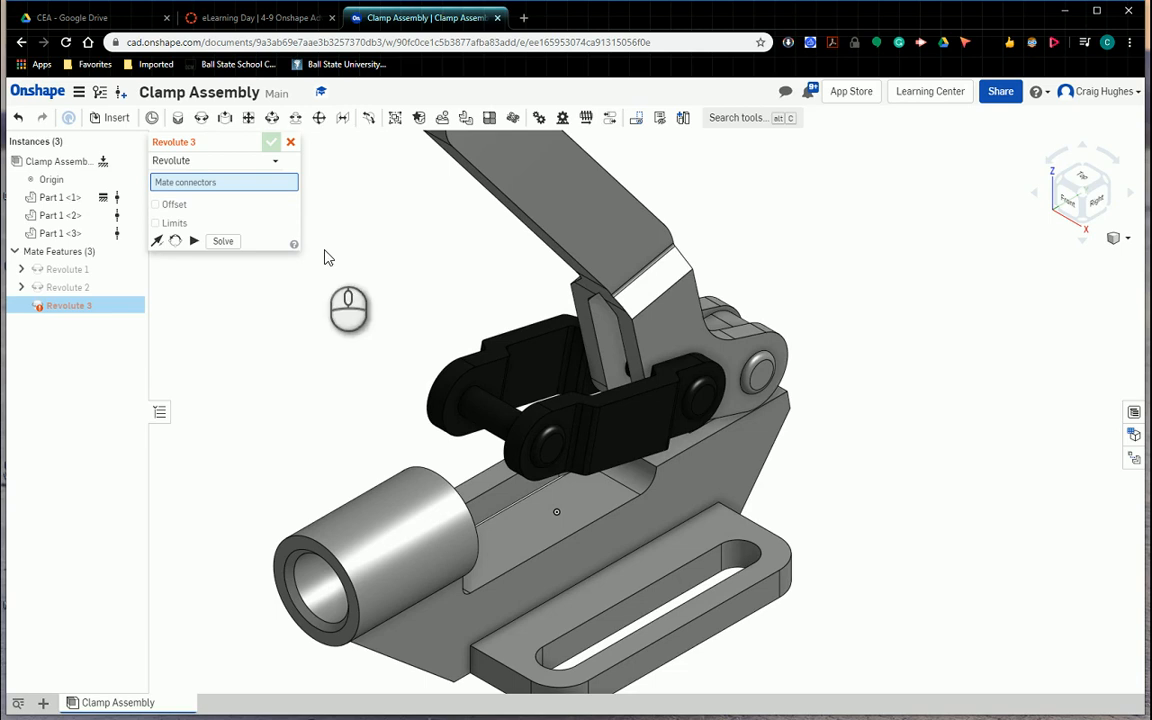
{"action": "left_click", "coordinate": [290, 143]}
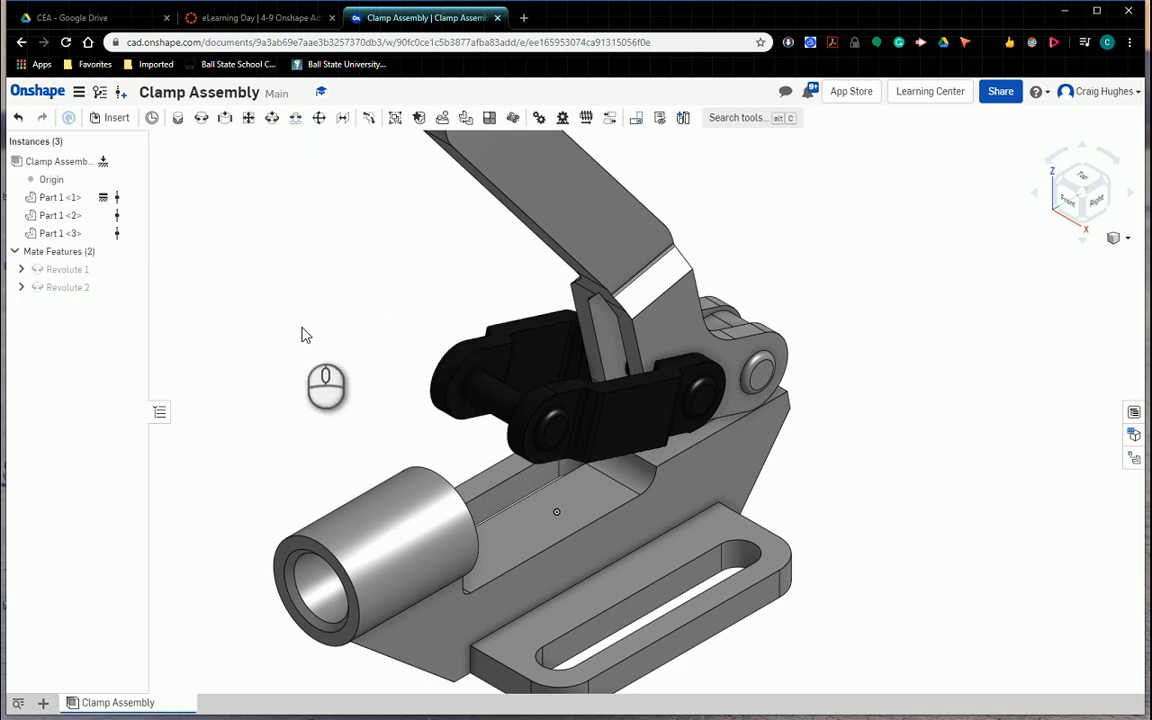
Insert the Shaft v1 part from the other documents in the Clamp Assembly folder and place it in front of the base's cylinder
{"action": "scroll", "coordinate": [306, 335], "scroll_direction": "down", "scroll_amount": 3}
{"action": "middle_click_drag", "start_coordinate": [327, 332], "coordinate": [463, 328]}
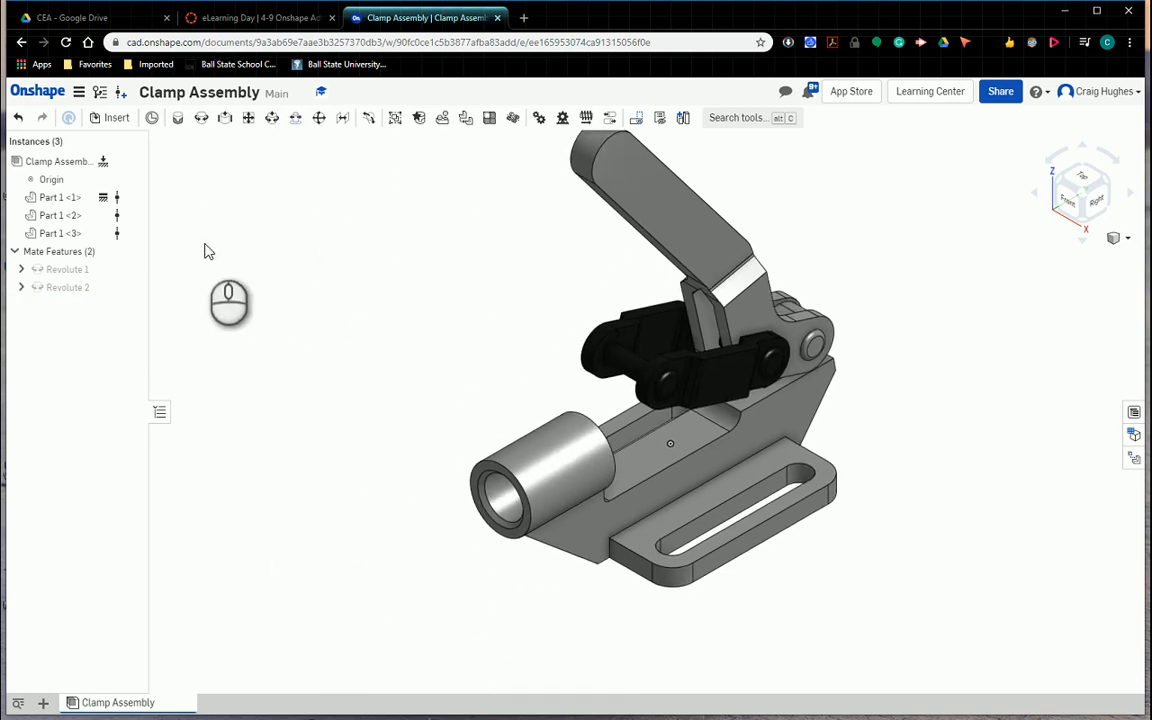
{"action": "left_click", "coordinate": [110, 117]}
{"action": "left_click", "coordinate": [250, 168]}
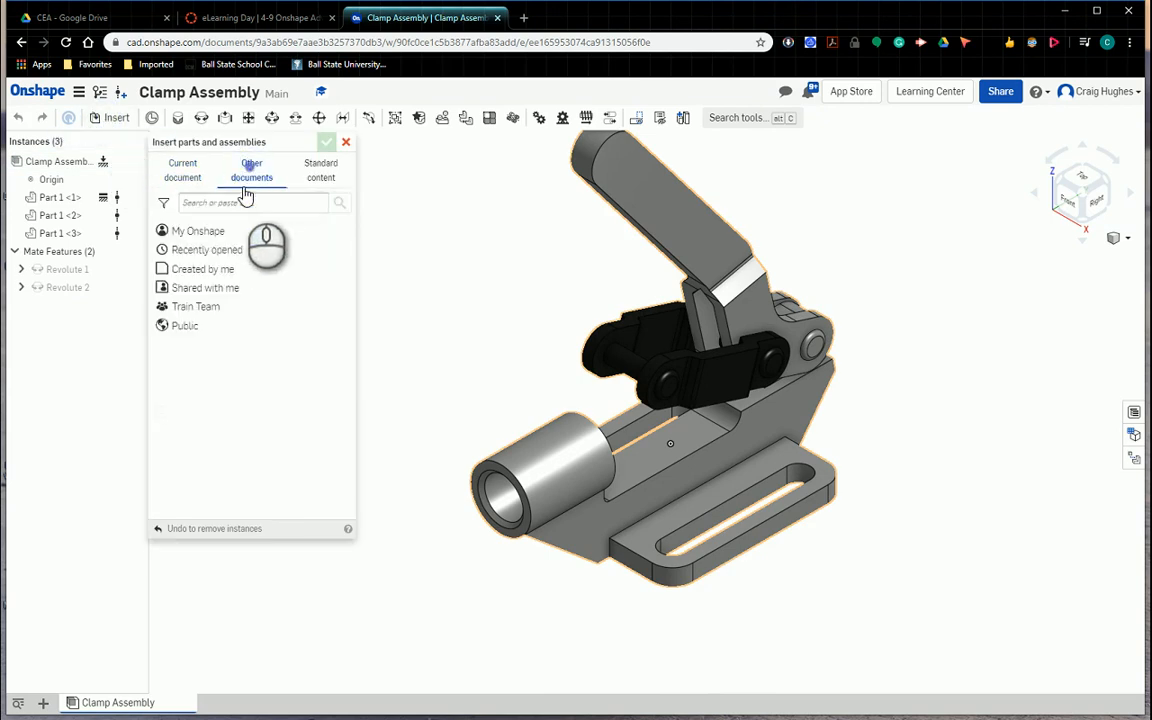
{"action": "left_click", "coordinate": [214, 231]}
{"action": "left_click", "coordinate": [218, 258]}
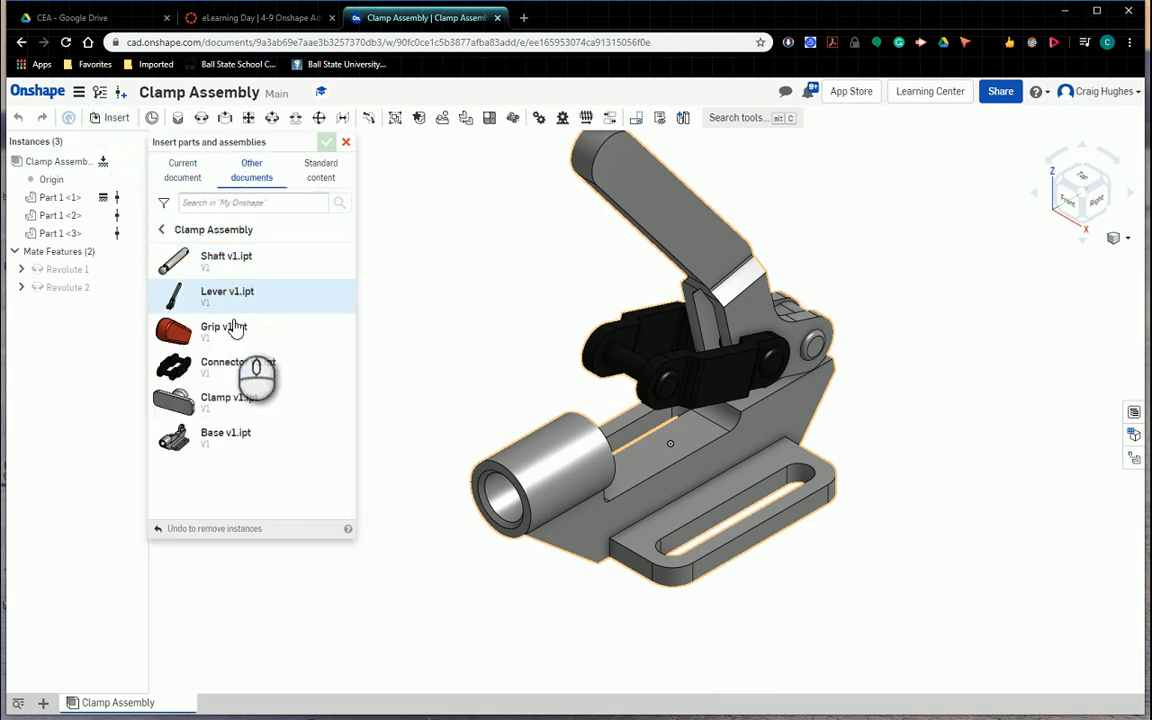
{"action": "left_click", "coordinate": [232, 258]}
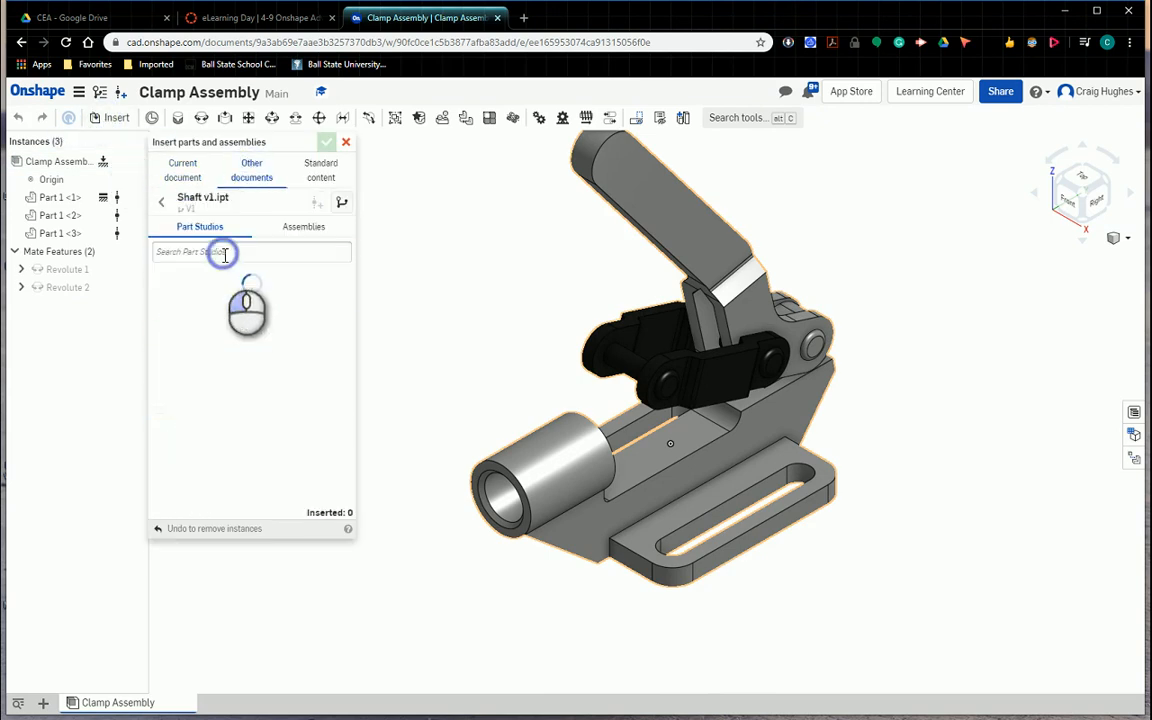
{"action": "left_click", "coordinate": [220, 287]}
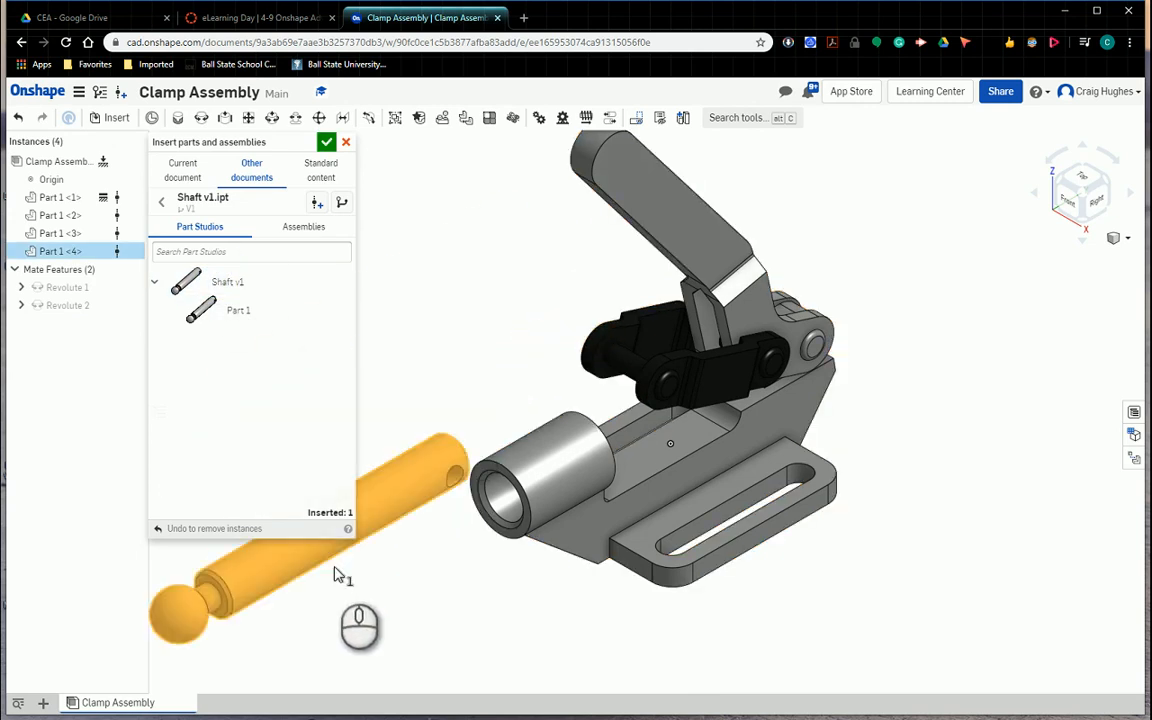
{"action": "left_click", "coordinate": [287, 613]}
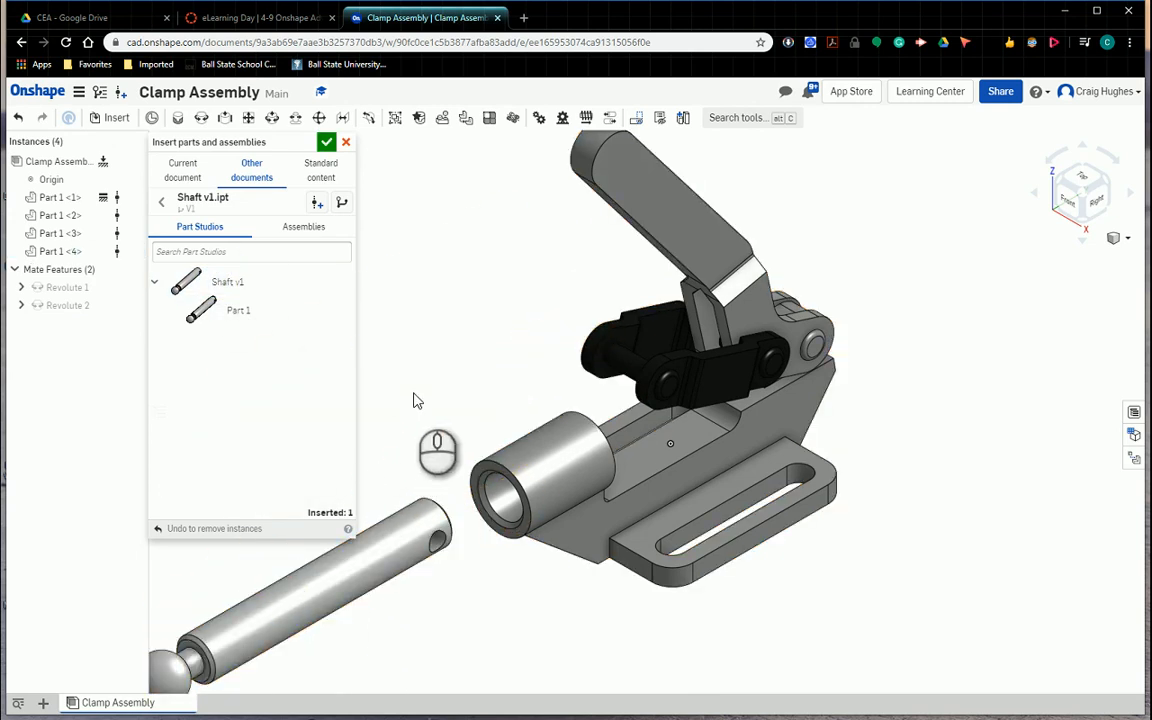
{"action": "scroll", "coordinate": [500, 330], "scroll_direction": "up", "scroll_amount": 3}
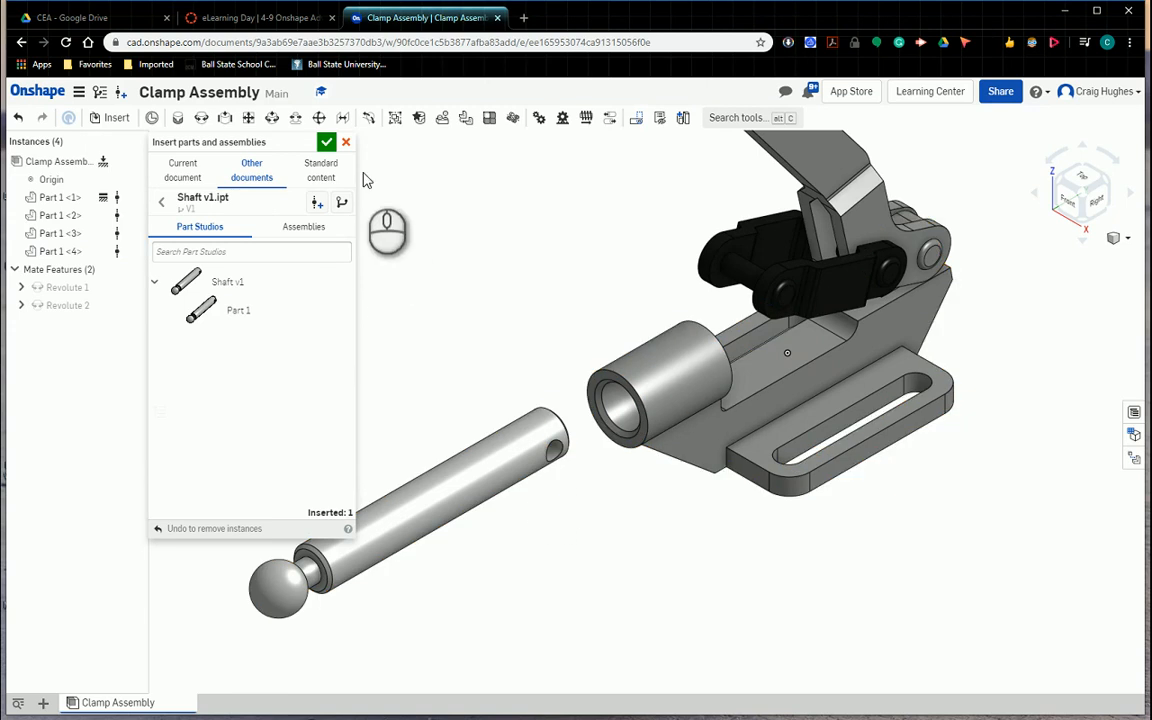
{"action": "left_click", "coordinate": [327, 144]}
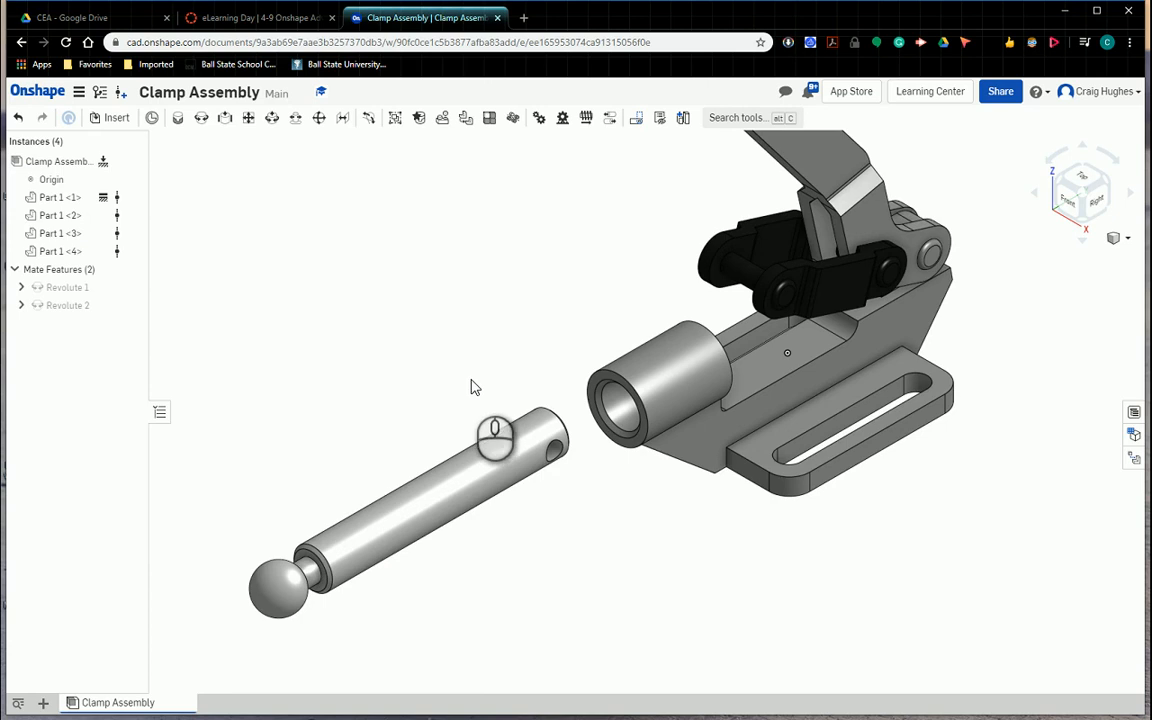
Add a Slider mate between the middle of the shaft and the middle of the base's bore, and slide the shaft out in front
{"action": "left_click", "coordinate": [226, 119]}
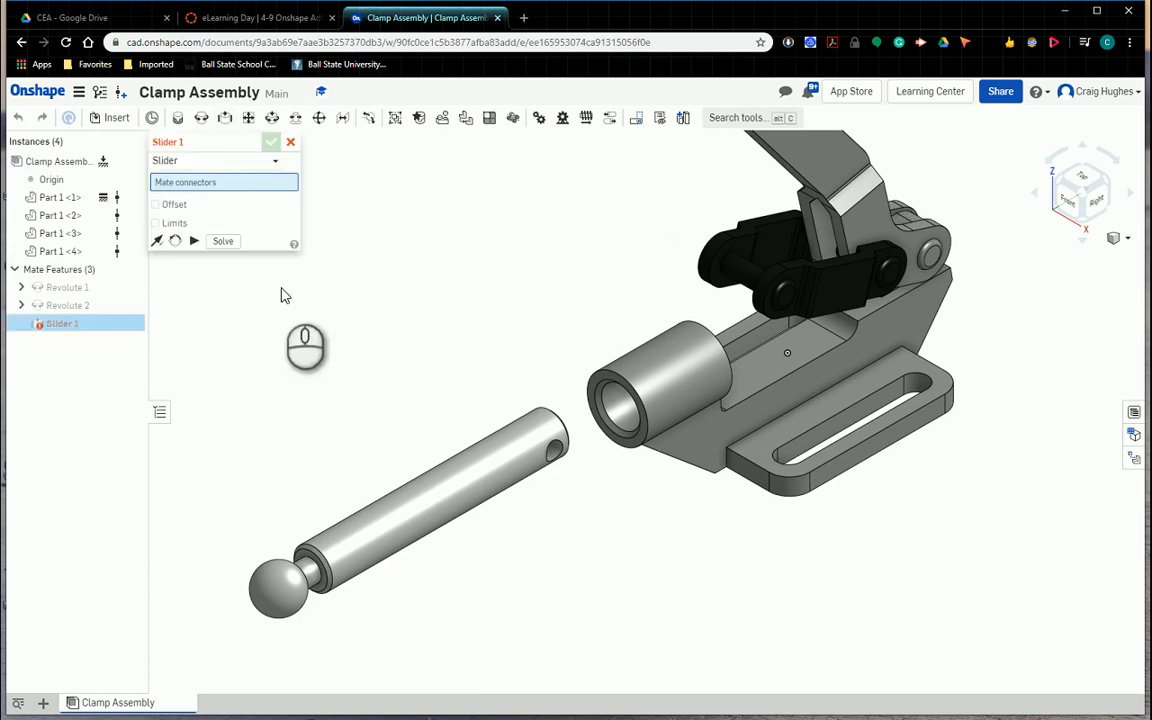
{"action": "left_click", "coordinate": [430, 503]}
{"action": "scroll", "coordinate": [617, 408], "scroll_direction": "up", "scroll_amount": 3}
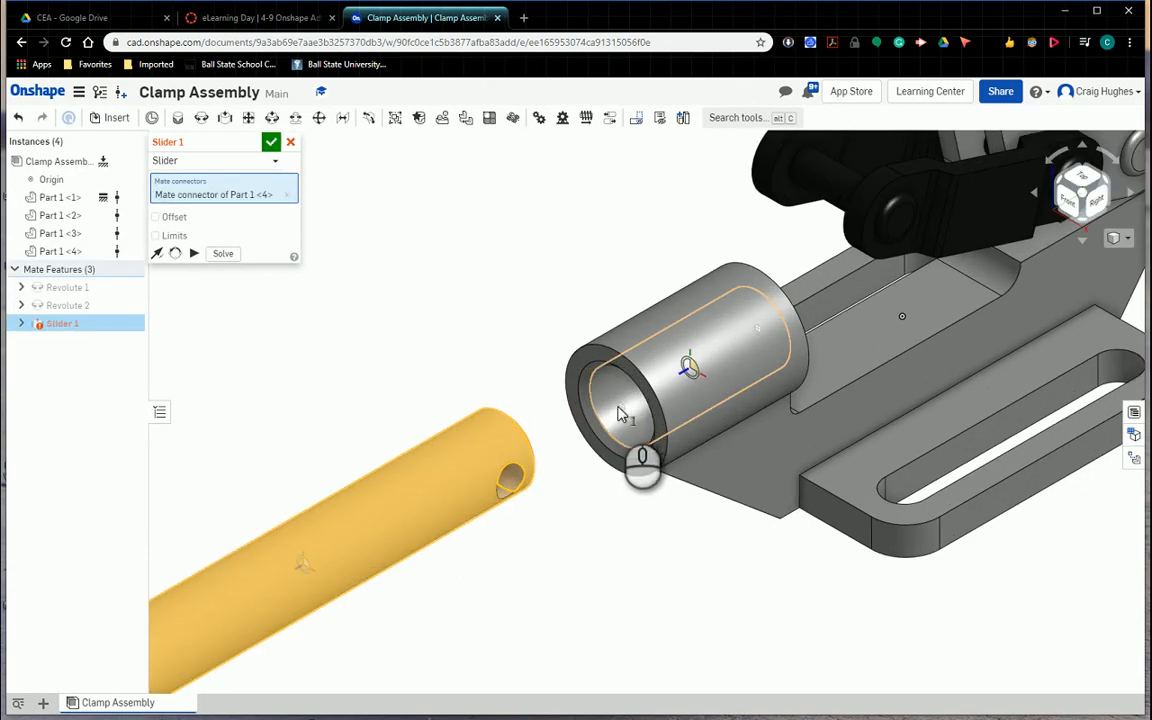
{"action": "left_click", "coordinate": [690, 368]}
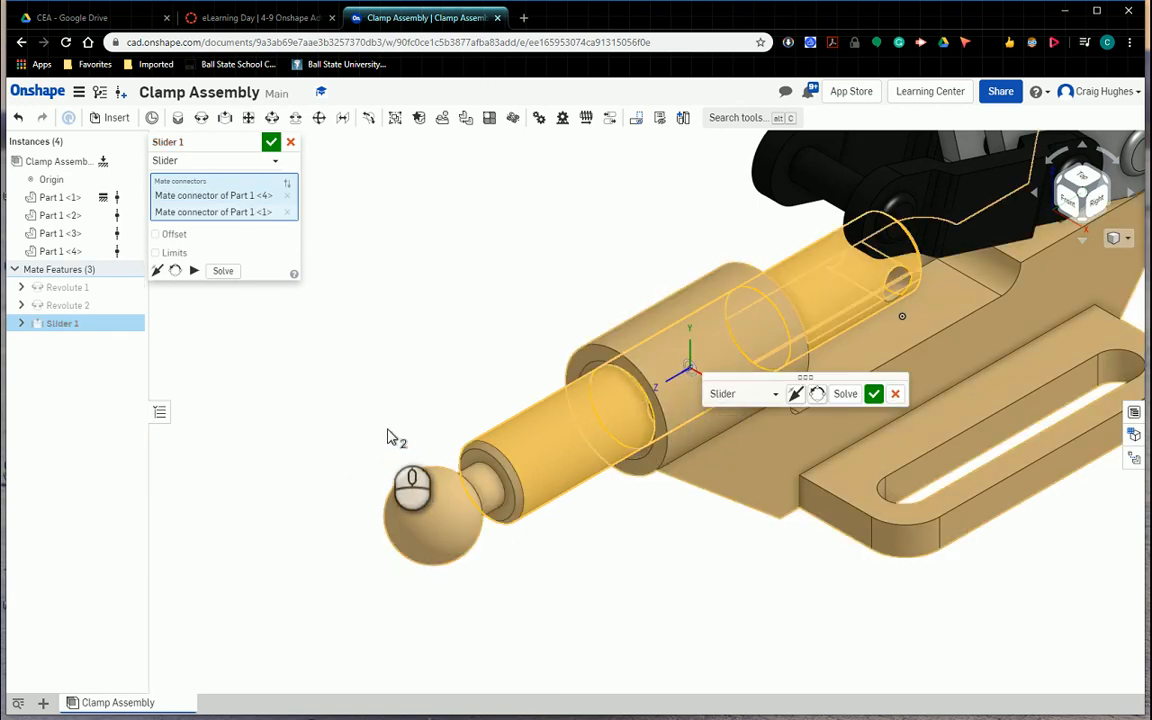
{"action": "left_click", "coordinate": [272, 142]}
{"action": "scroll", "coordinate": [480, 377], "scroll_direction": "down", "scroll_amount": 5}
{"action": "left_click_drag", "start_coordinate": [503, 404], "coordinate": [296, 488]}
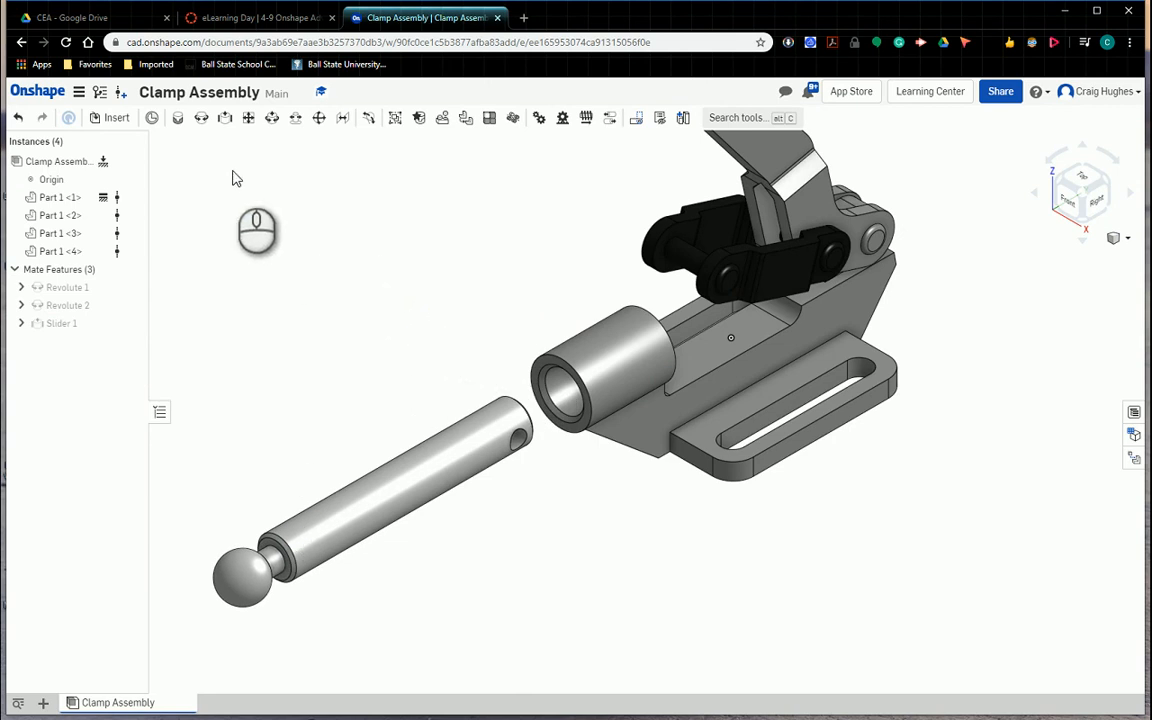
Start a Revolute mate at the midpoint of the cross hole through the inner end of the shaft
{"action": "left_click", "coordinate": [201, 118]}
{"action": "scroll", "coordinate": [440, 345], "scroll_direction": "up", "scroll_amount": 5}
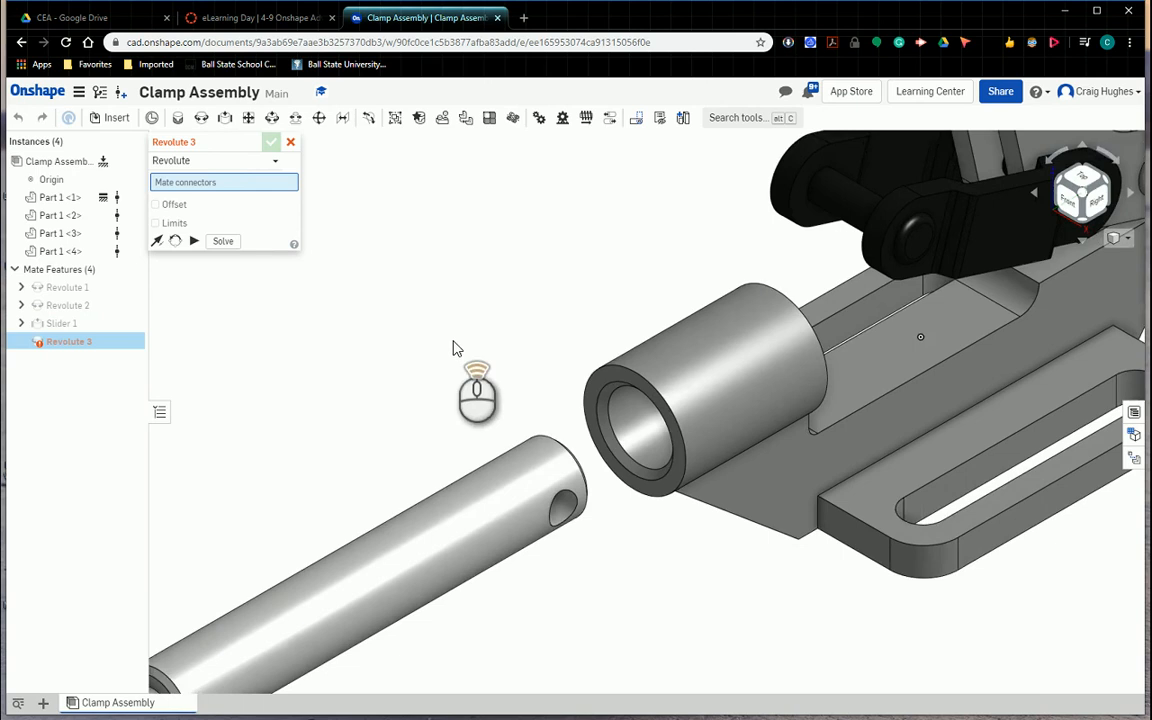
{"action": "scroll", "coordinate": [455, 348], "scroll_direction": "up", "scroll_amount": 1}
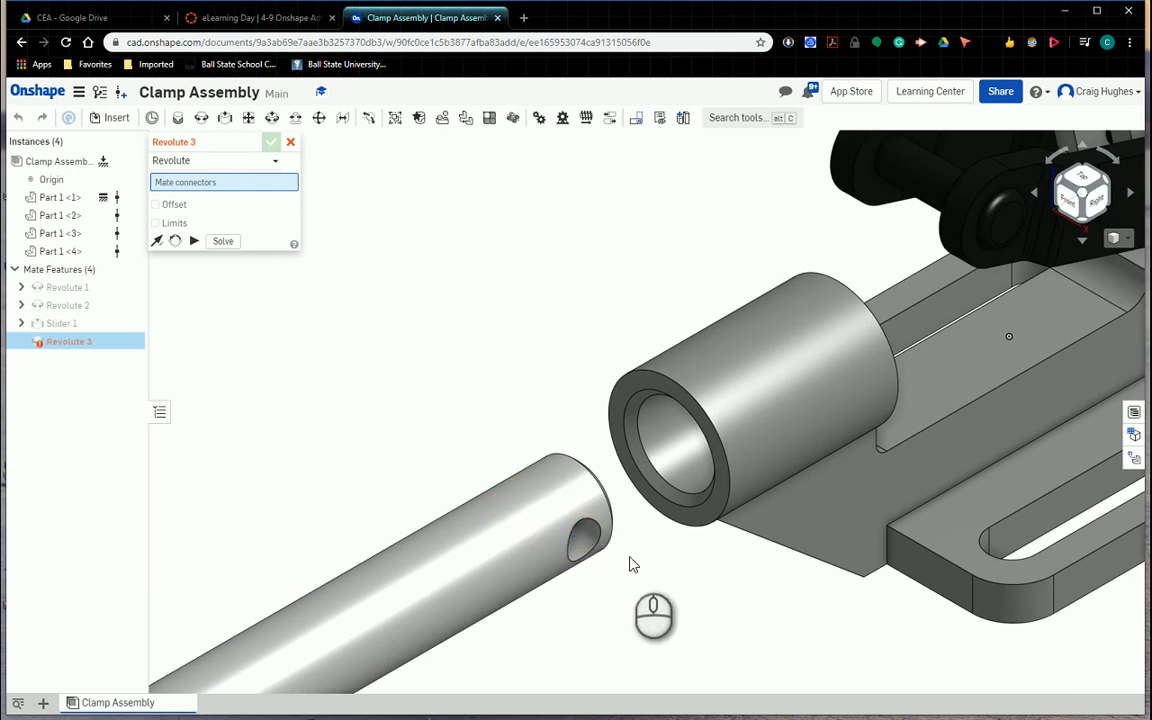
{"action": "scroll", "coordinate": [597, 560], "scroll_direction": "up", "scroll_amount": 2}
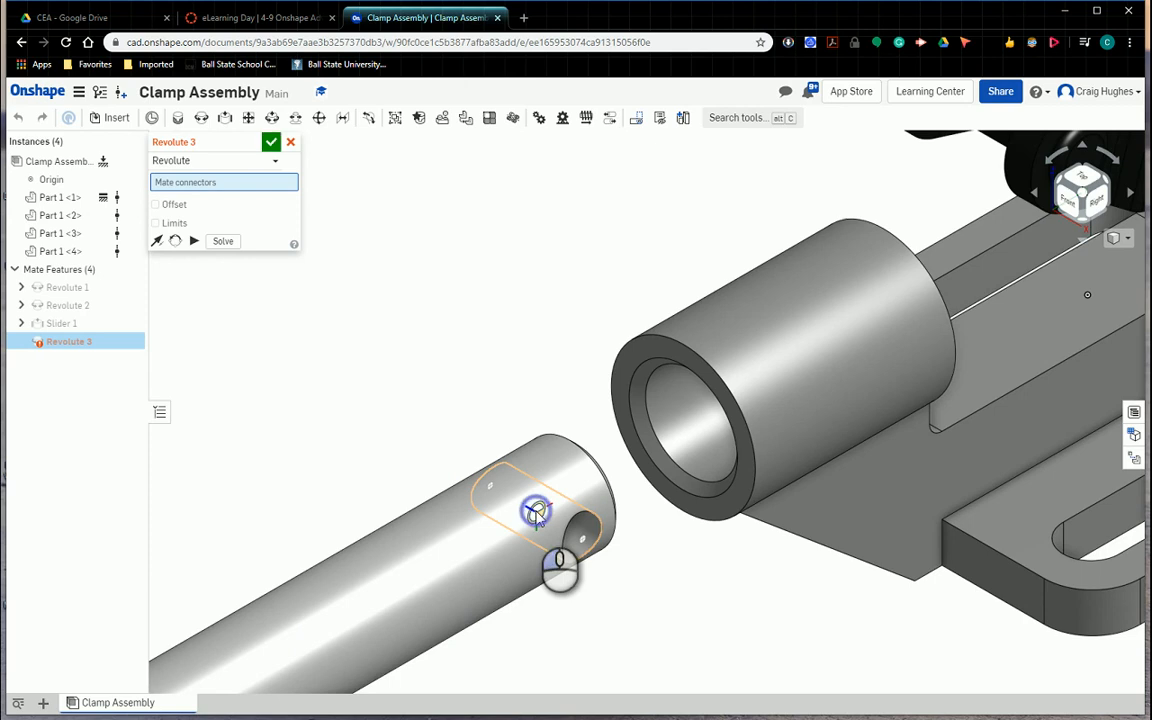
{"action": "left_click", "coordinate": [536, 513]}
Complete the Revolute mate by matching the shaft's cross hole to the middle of the connector's free pin
{"action": "scroll", "coordinate": [536, 513], "scroll_direction": "down", "scroll_amount": 5}
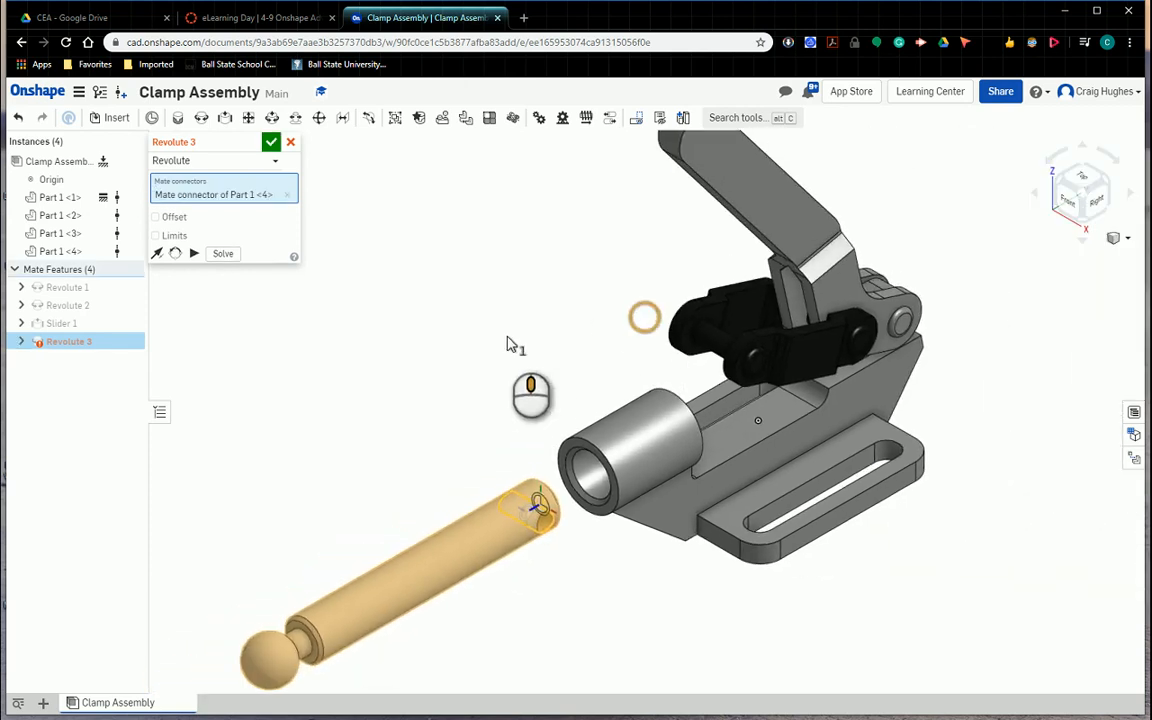
{"action": "scroll", "coordinate": [507, 345], "scroll_direction": "up", "scroll_amount": 8}
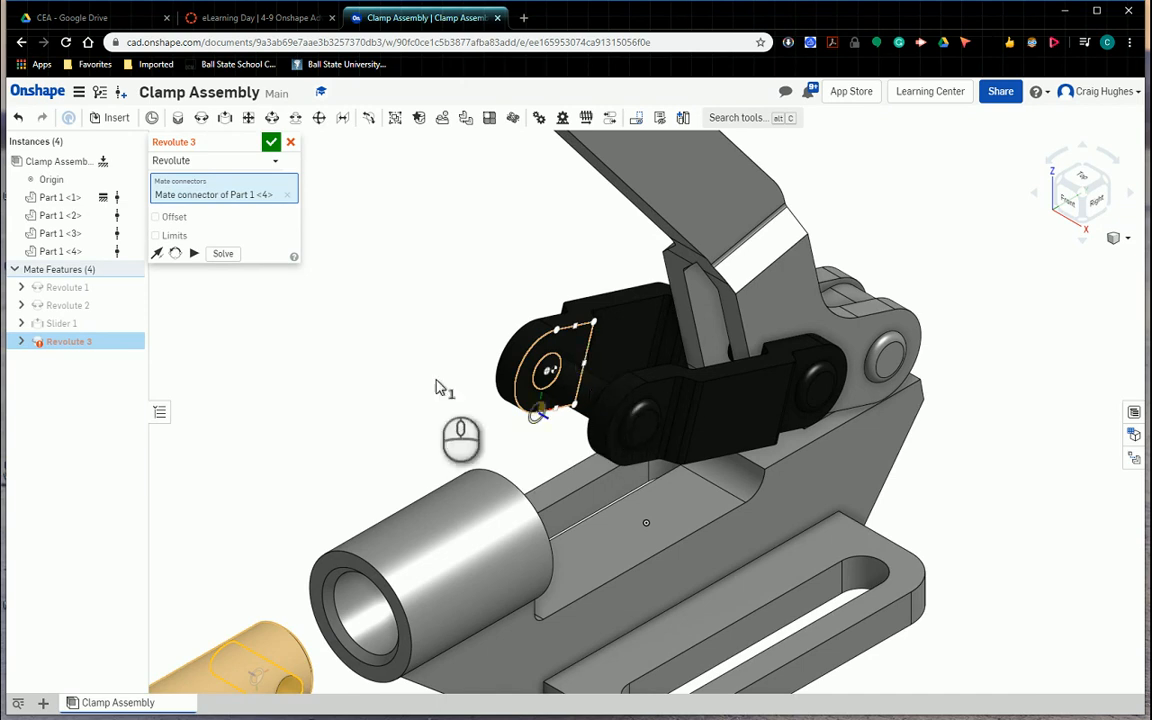
{"action": "right_click_drag", "start_coordinate": [475, 290], "coordinate": [490, 332]}
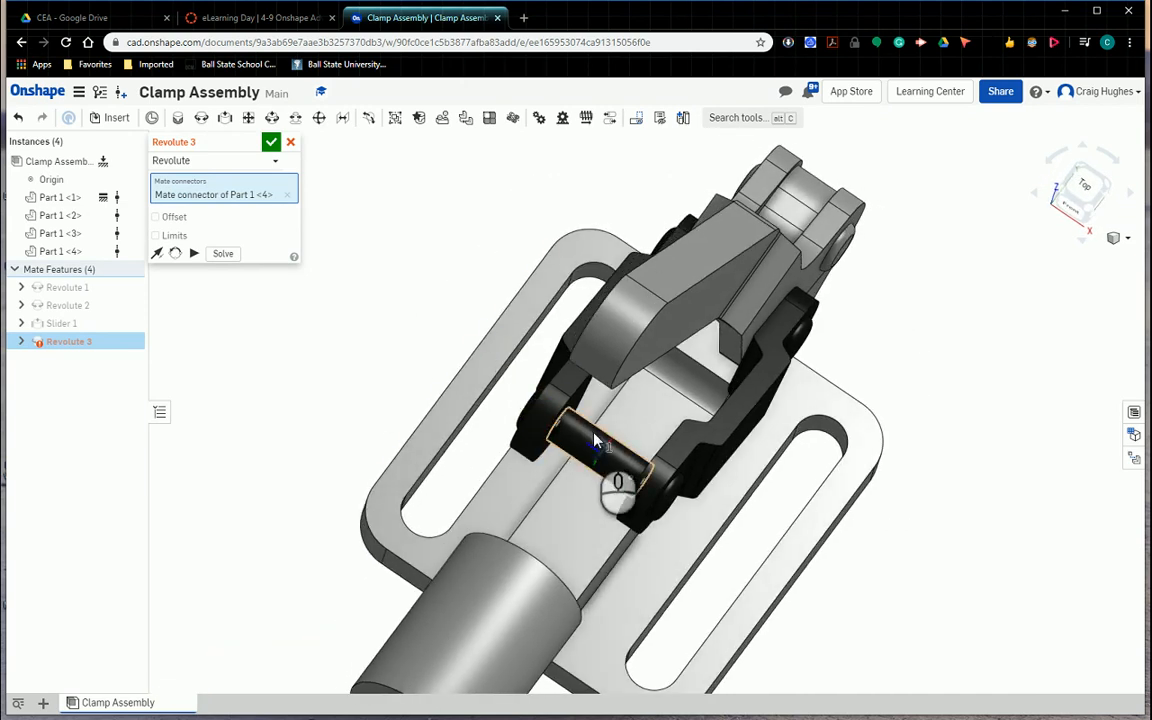
{"action": "scroll", "coordinate": [614, 472], "scroll_direction": "up", "scroll_amount": 3}
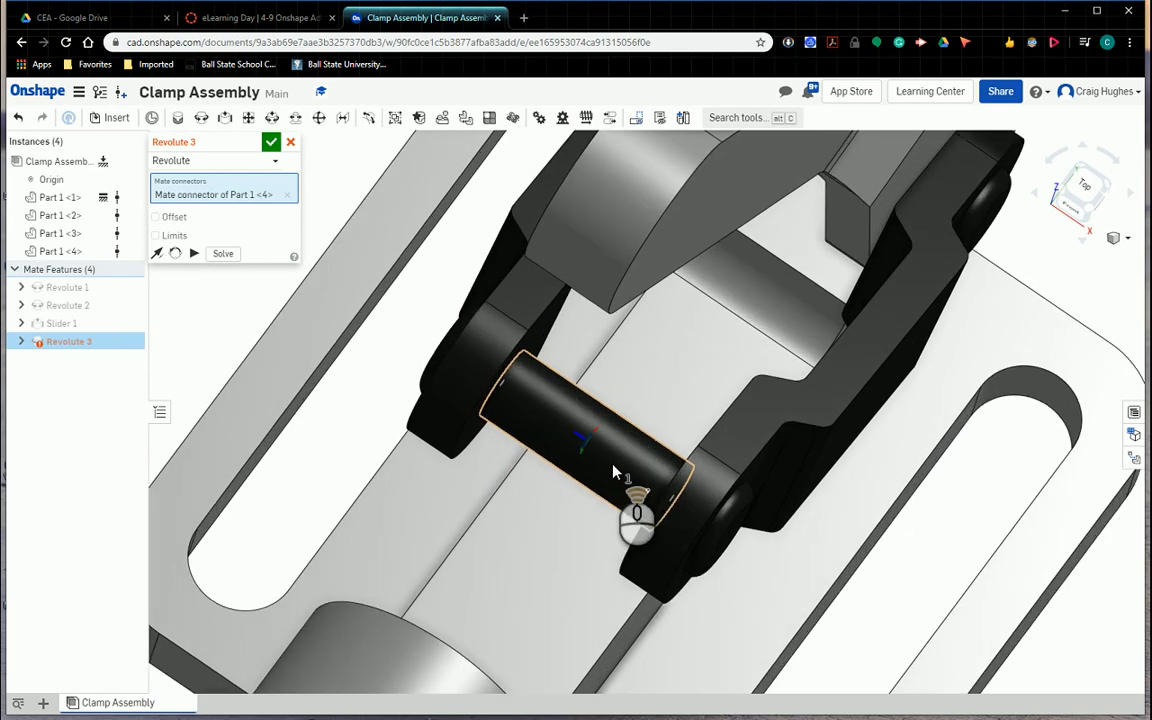
{"action": "right_click_drag", "start_coordinate": [586, 449], "coordinate": [585, 435]}
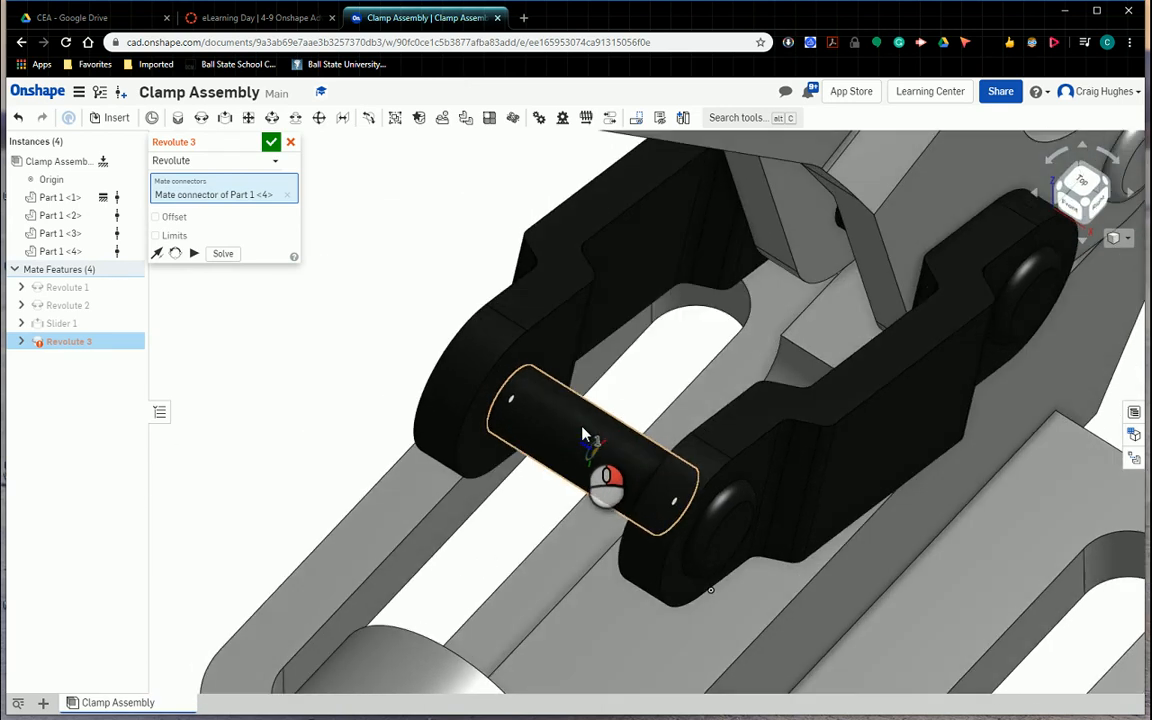
{"action": "left_click", "coordinate": [595, 457]}
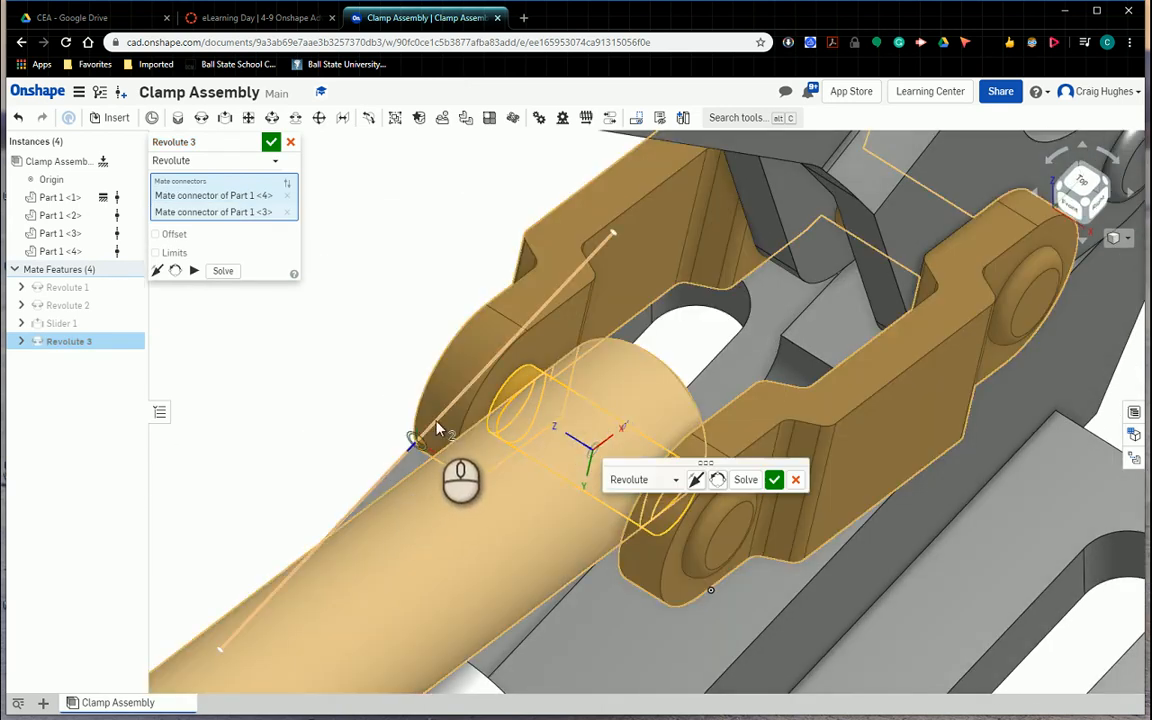
{"action": "scroll", "coordinate": [437, 429], "scroll_direction": "down", "scroll_amount": 5}
{"action": "middle_click_drag", "start_coordinate": [502, 470], "coordinate": [503, 338]}
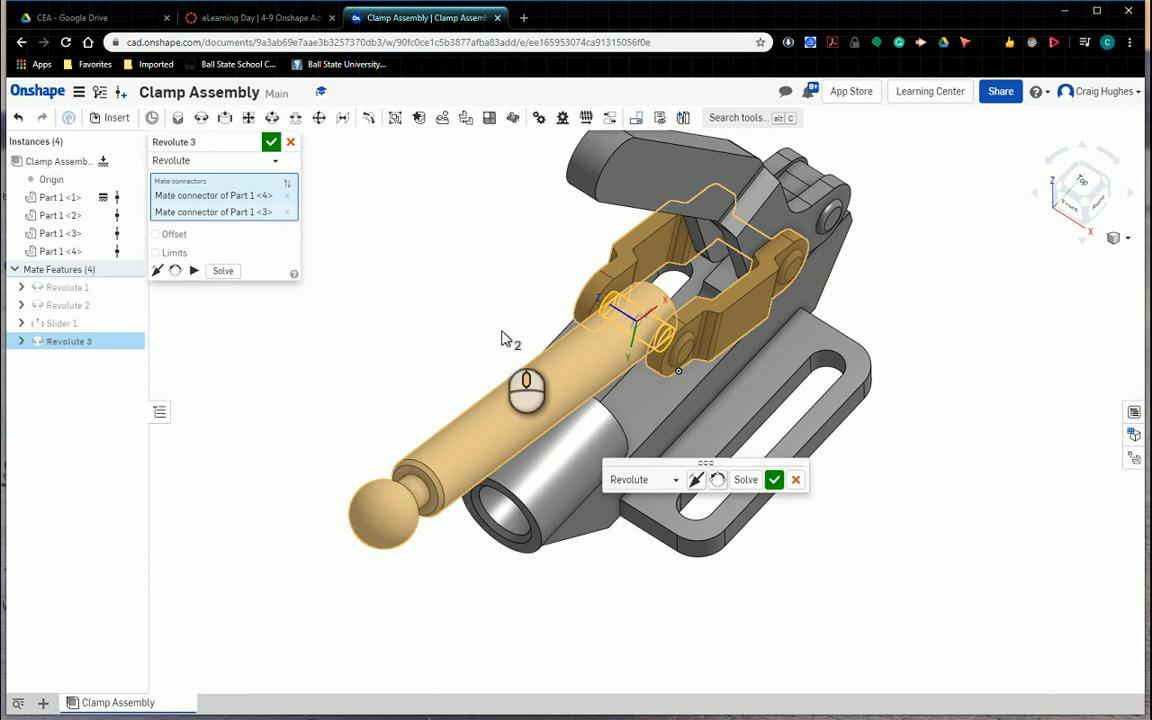
{"action": "left_click", "coordinate": [1124, 238]}
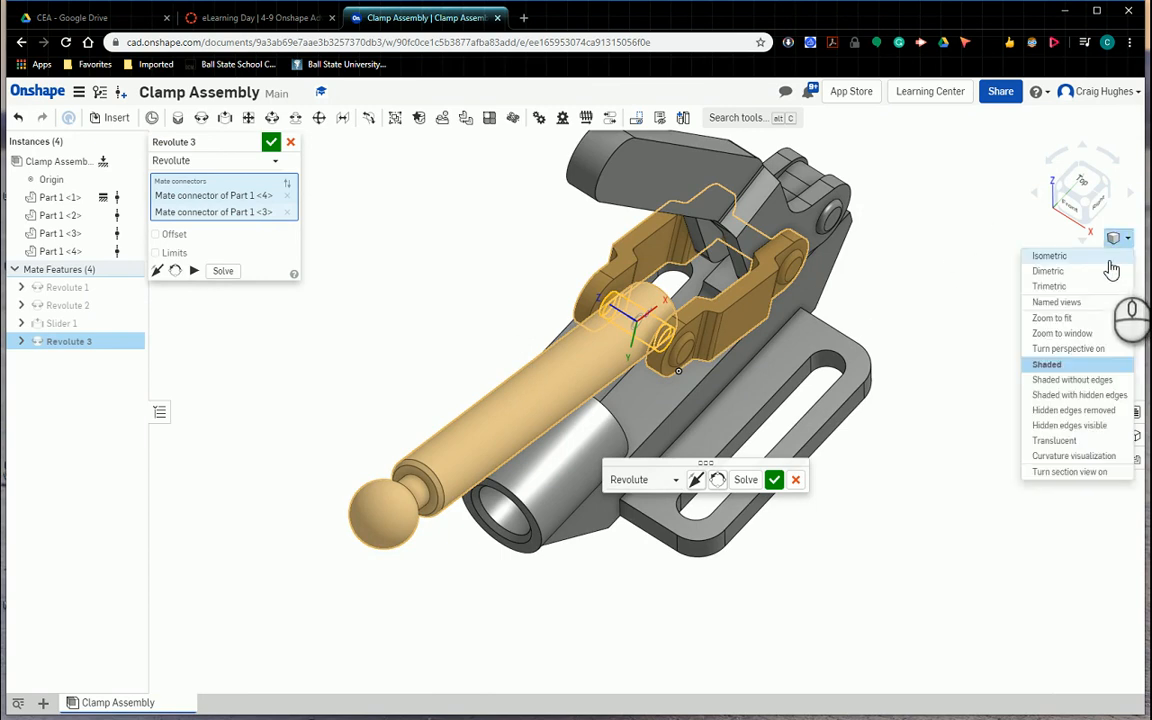
{"action": "left_click", "coordinate": [1105, 254]}
{"action": "scroll", "coordinate": [640, 540], "scroll_direction": "up", "scroll_amount": 5}
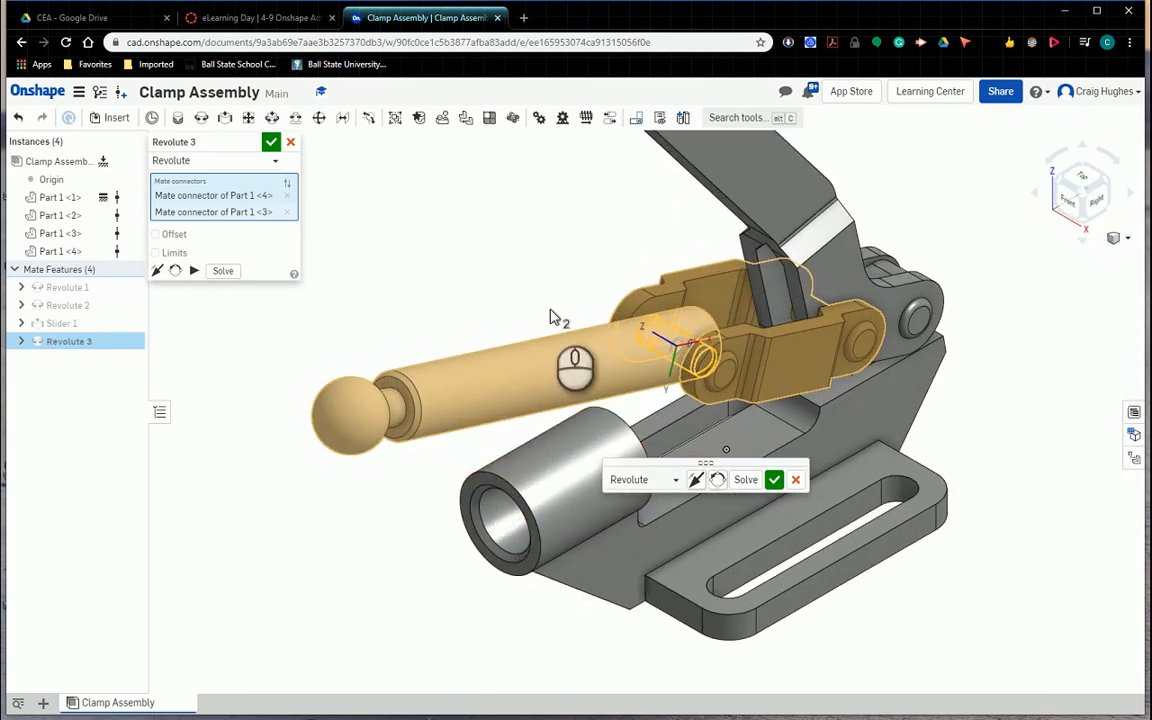
{"action": "left_click", "coordinate": [774, 479]}
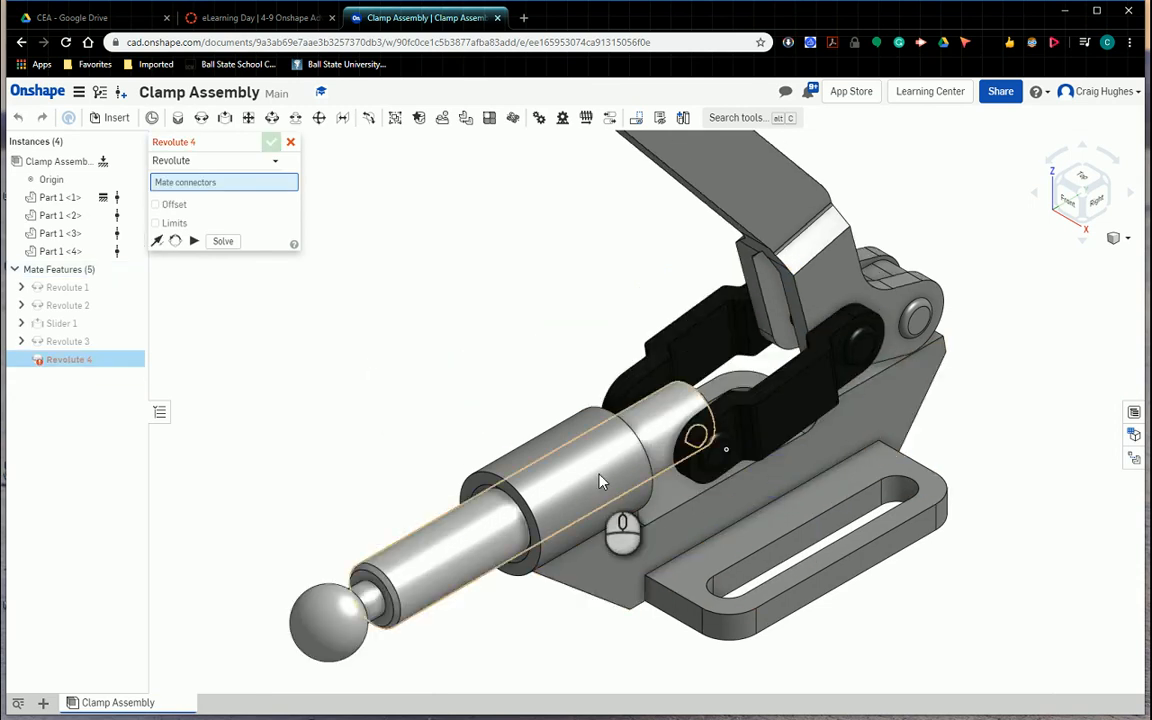
Move the shaft and the lever to test the linked clamp motion, and cancel the extra Revolute mate
{"action": "left_click_drag", "start_coordinate": [418, 558], "coordinate": [337, 495]}
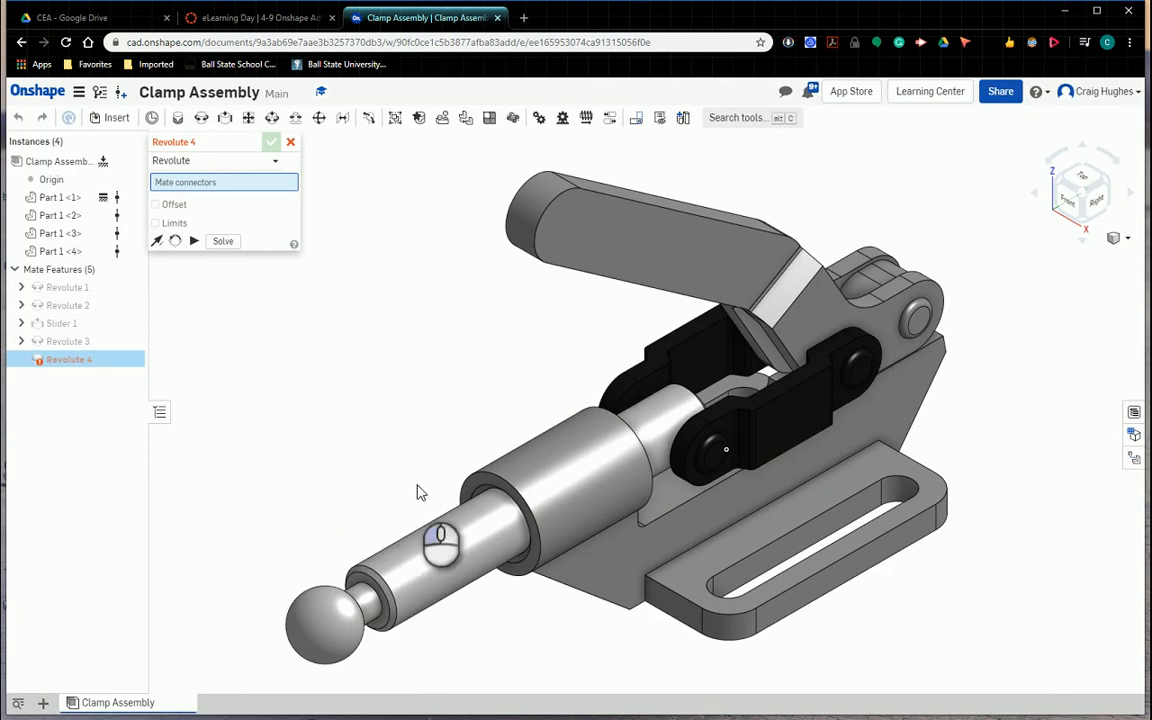
{"action": "scroll", "coordinate": [540, 375], "scroll_direction": "down", "scroll_amount": 3}
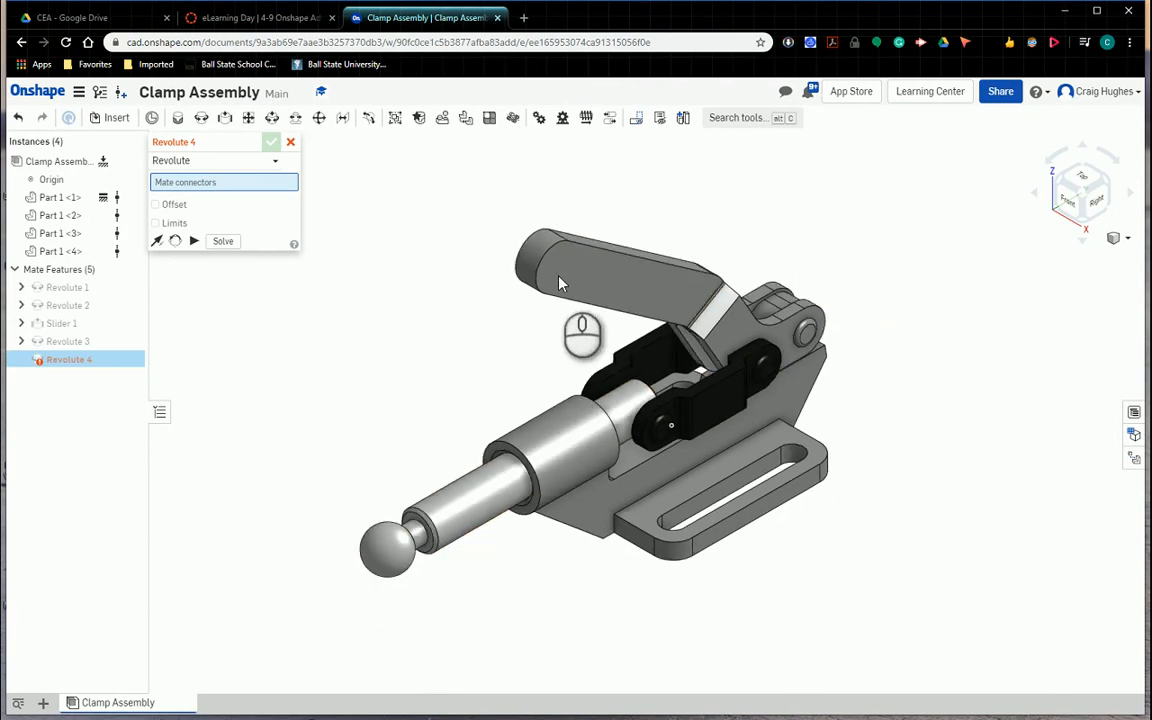
{"action": "left_click_drag", "start_coordinate": [560, 283], "coordinate": [633, 258]}
{"action": "left_click", "coordinate": [291, 145]}
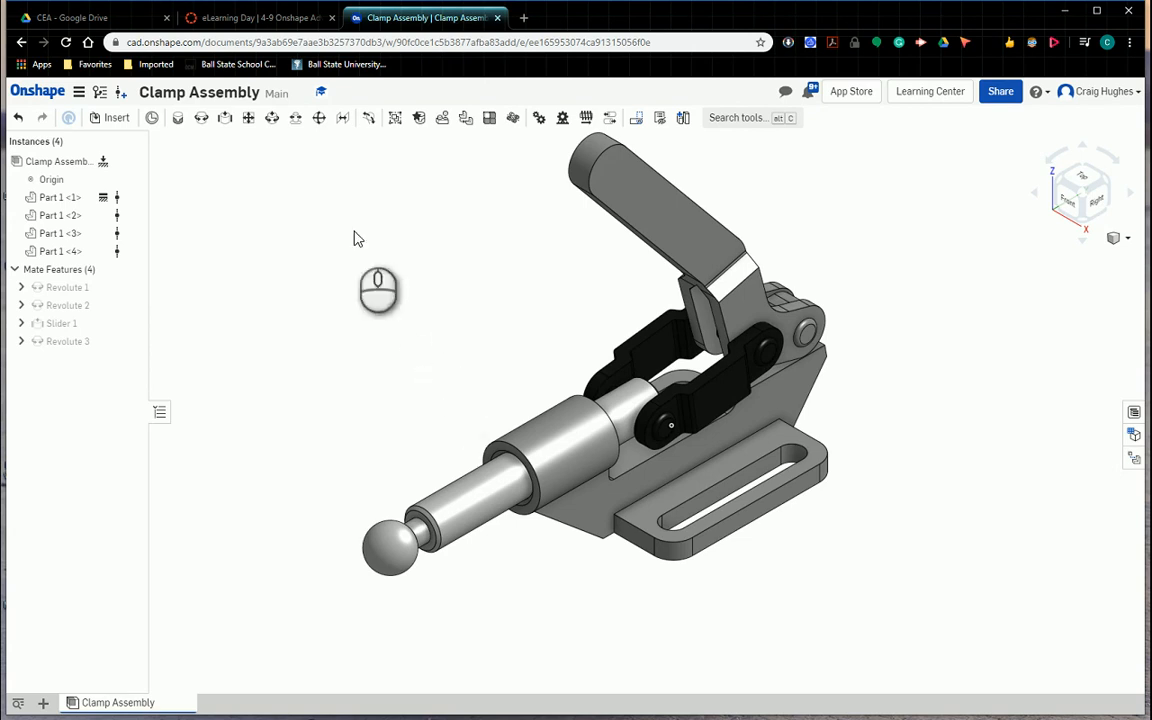
Insert the Clamp v1 part from the other documents in the Clamp Assembly folder and place it beside the shaft
{"action": "left_click", "coordinate": [126, 121]}
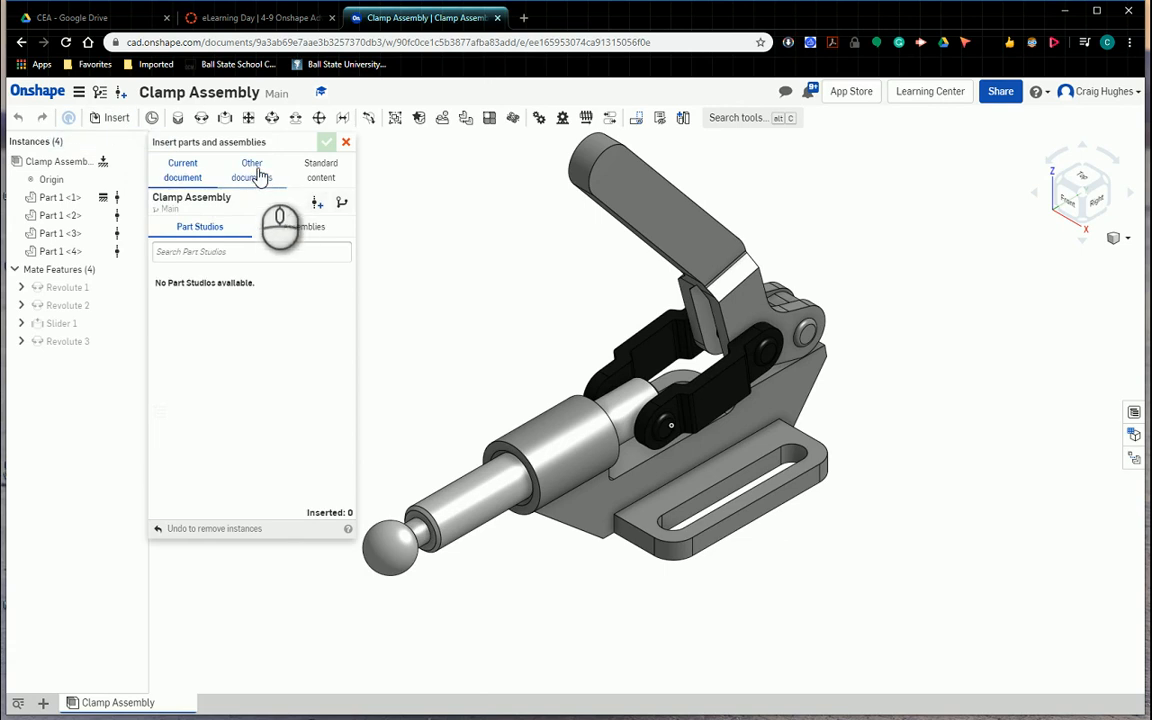
{"action": "left_click", "coordinate": [251, 171]}
{"action": "left_click", "coordinate": [227, 233]}
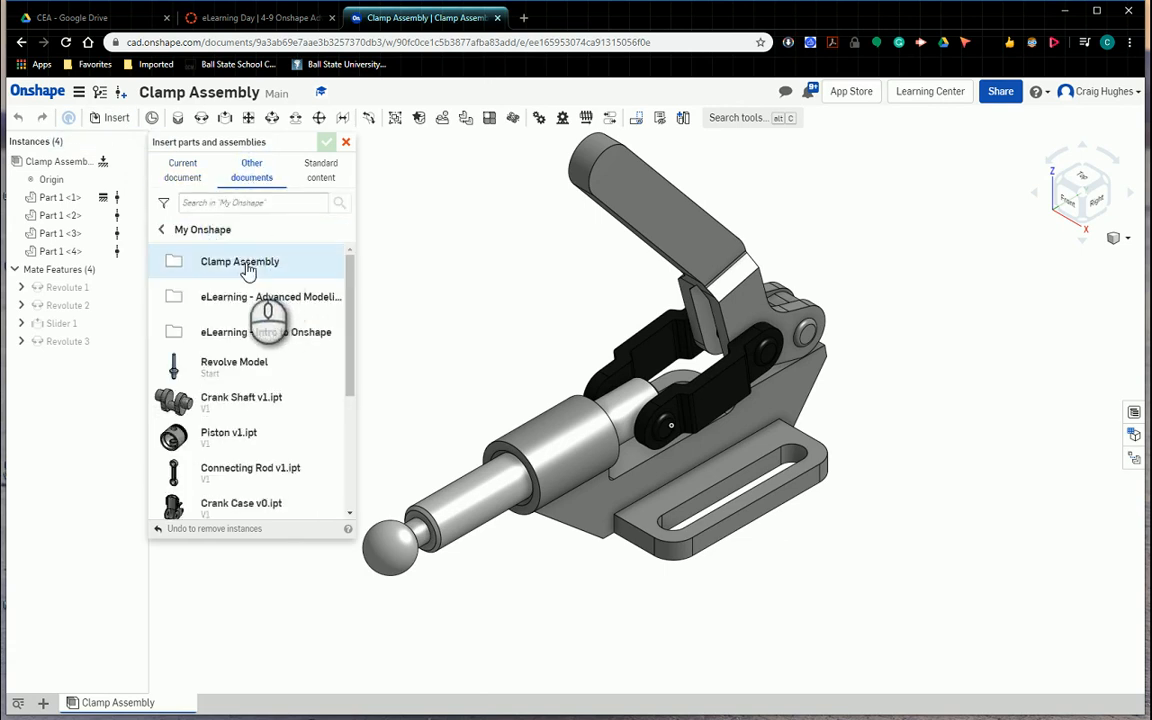
{"action": "left_click", "coordinate": [213, 265]}
{"action": "left_click", "coordinate": [237, 396]}
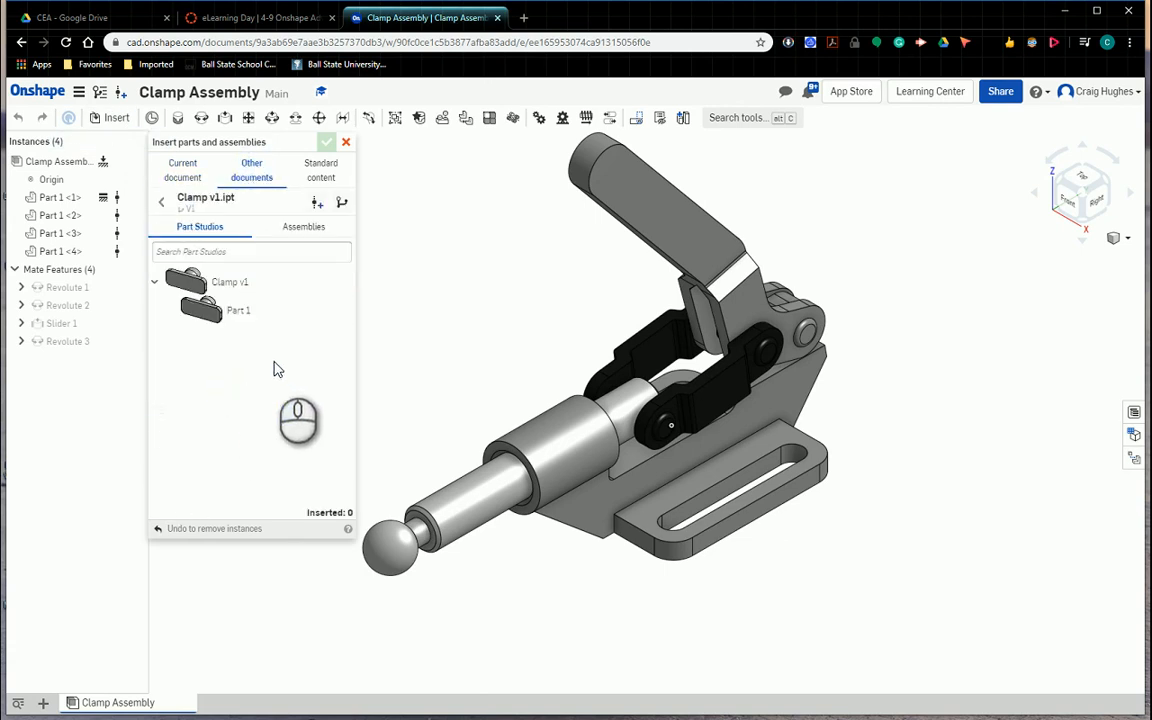
{"action": "left_click", "coordinate": [236, 283]}
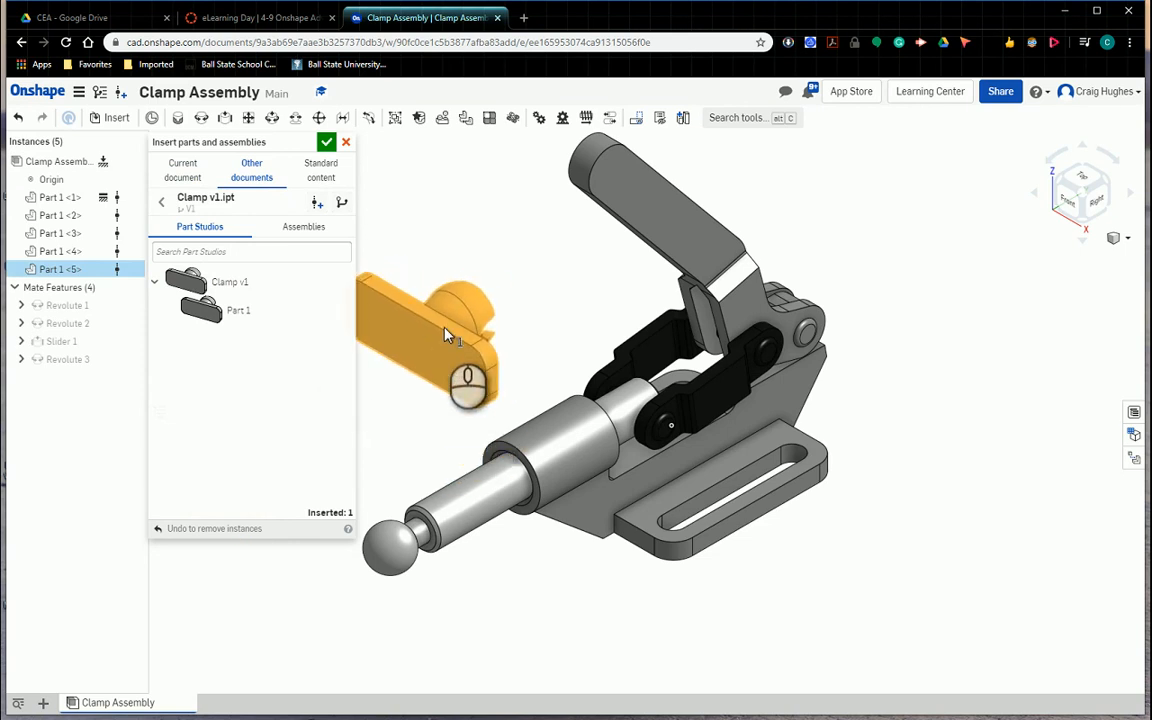
{"action": "left_click", "coordinate": [446, 334]}
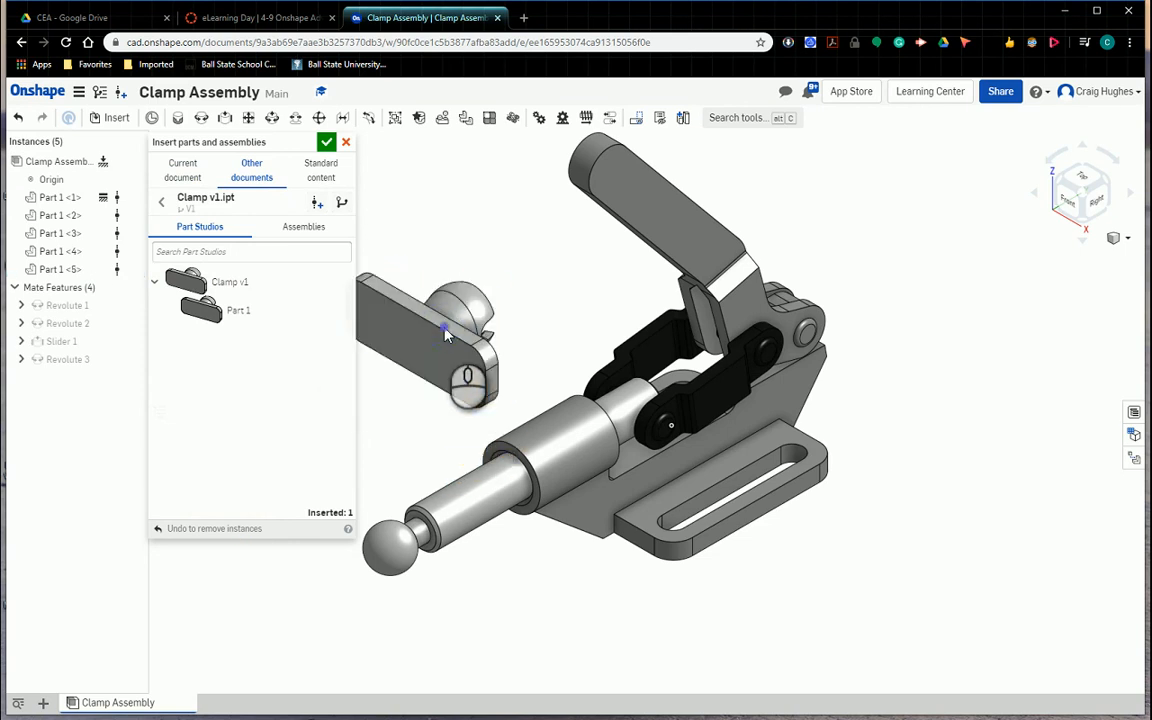
{"action": "left_click", "coordinate": [327, 145]}
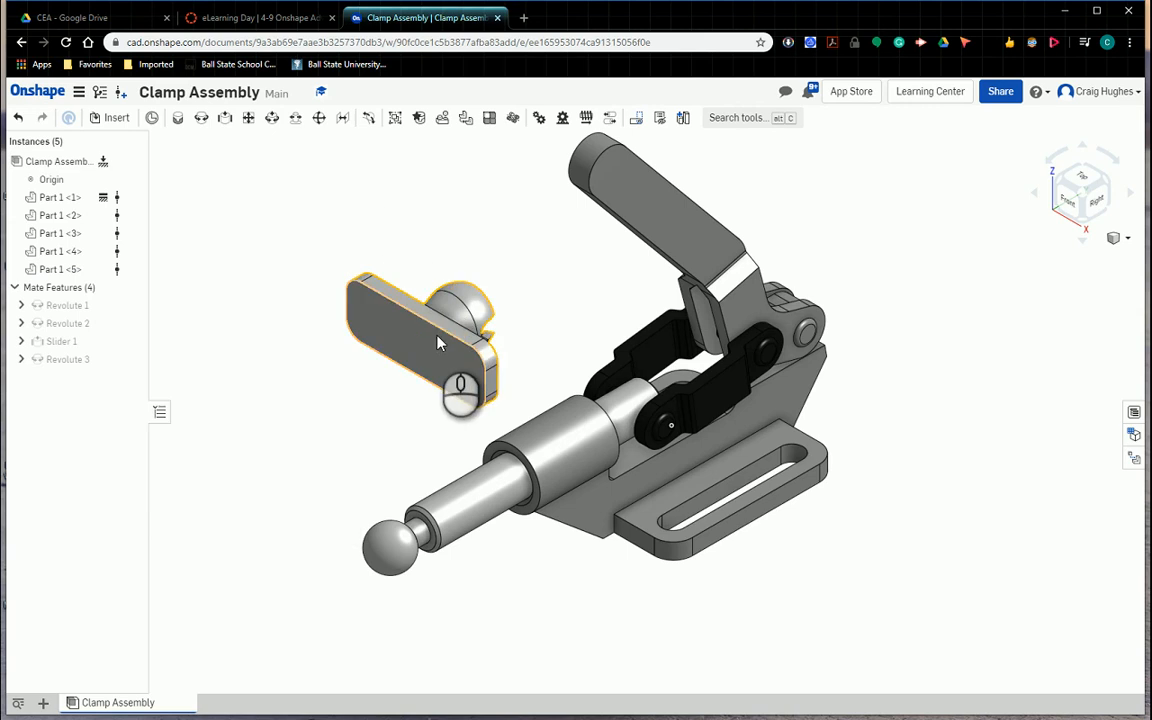
Move the clamp pad in front of the shaft's ball end with its open socket exposed
{"action": "left_click_drag", "start_coordinate": [442, 340], "coordinate": [280, 500]}
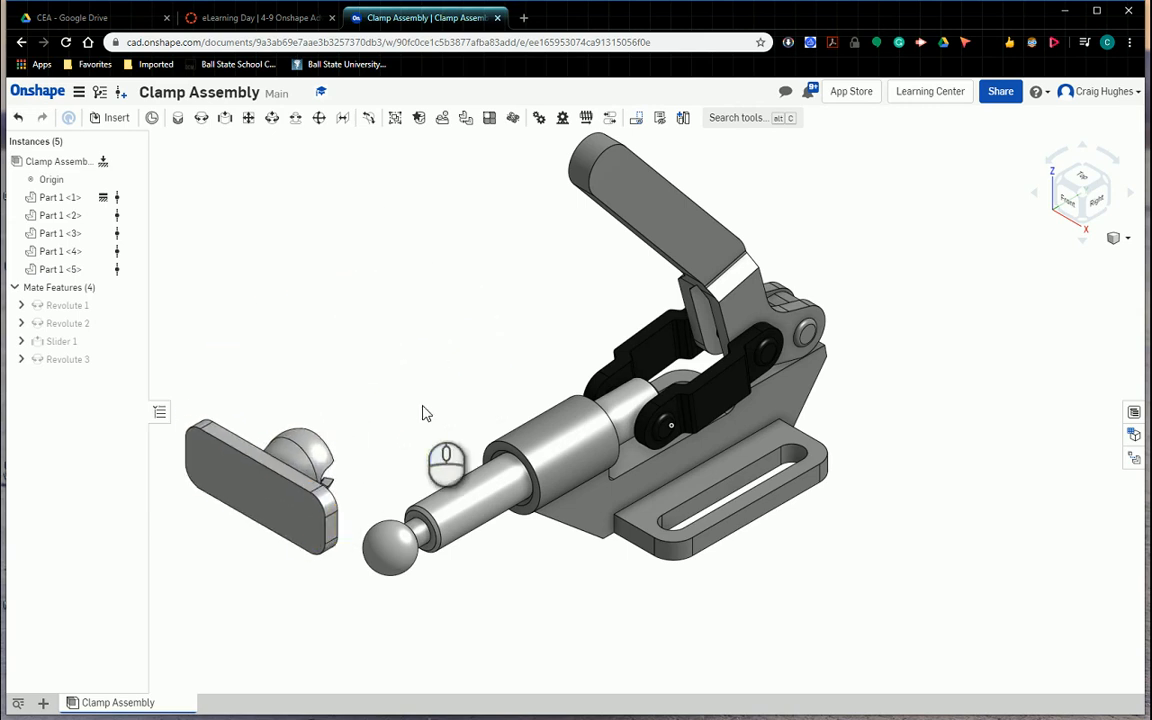
{"action": "right_click_drag", "start_coordinate": [424, 411], "coordinate": [339, 417]}
{"action": "middle_click_drag", "start_coordinate": [333, 272], "coordinate": [406, 333]}
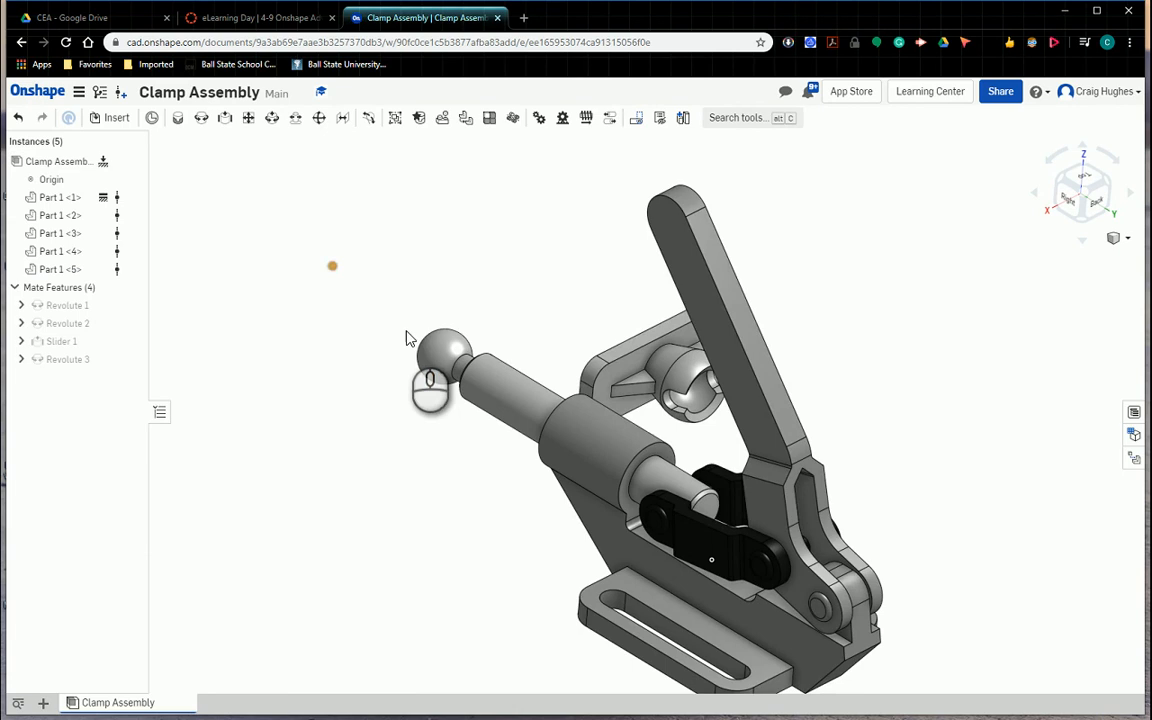
{"action": "left_click_drag", "start_coordinate": [589, 342], "coordinate": [222, 338]}
{"action": "left_click", "coordinate": [447, 258]}
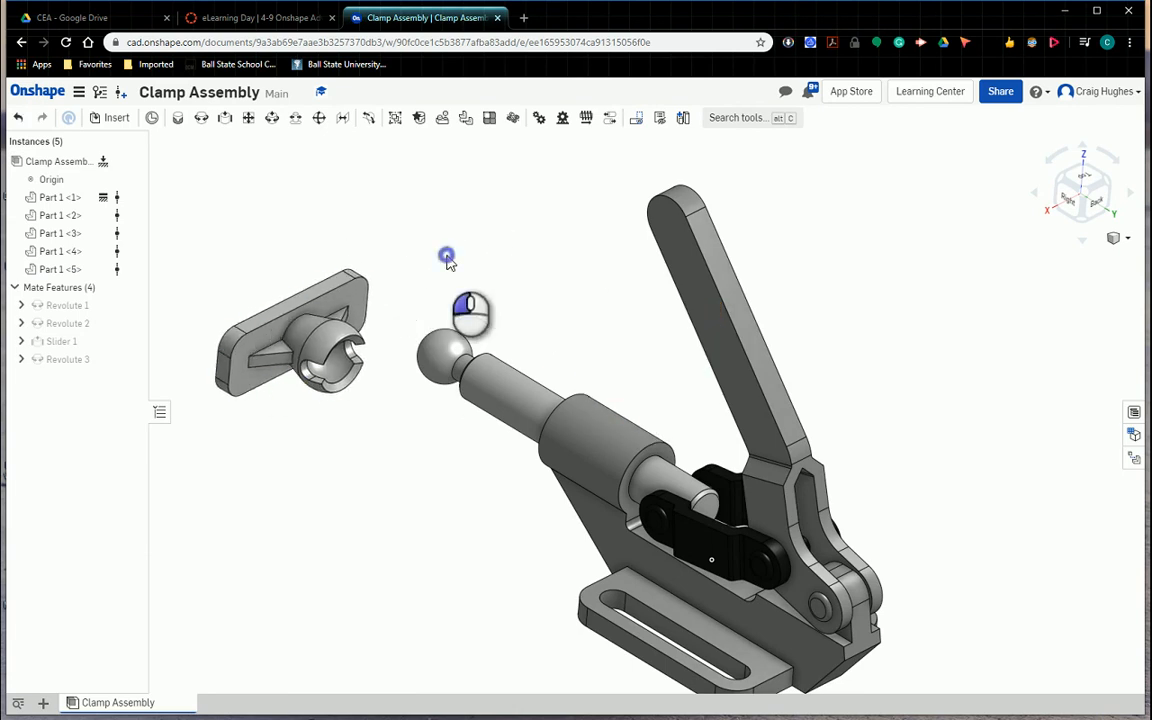
Add a Ball mate between the centre of the clamp pad's socket and the centre of the shaft's ball end
{"action": "left_click", "coordinate": [320, 119]}
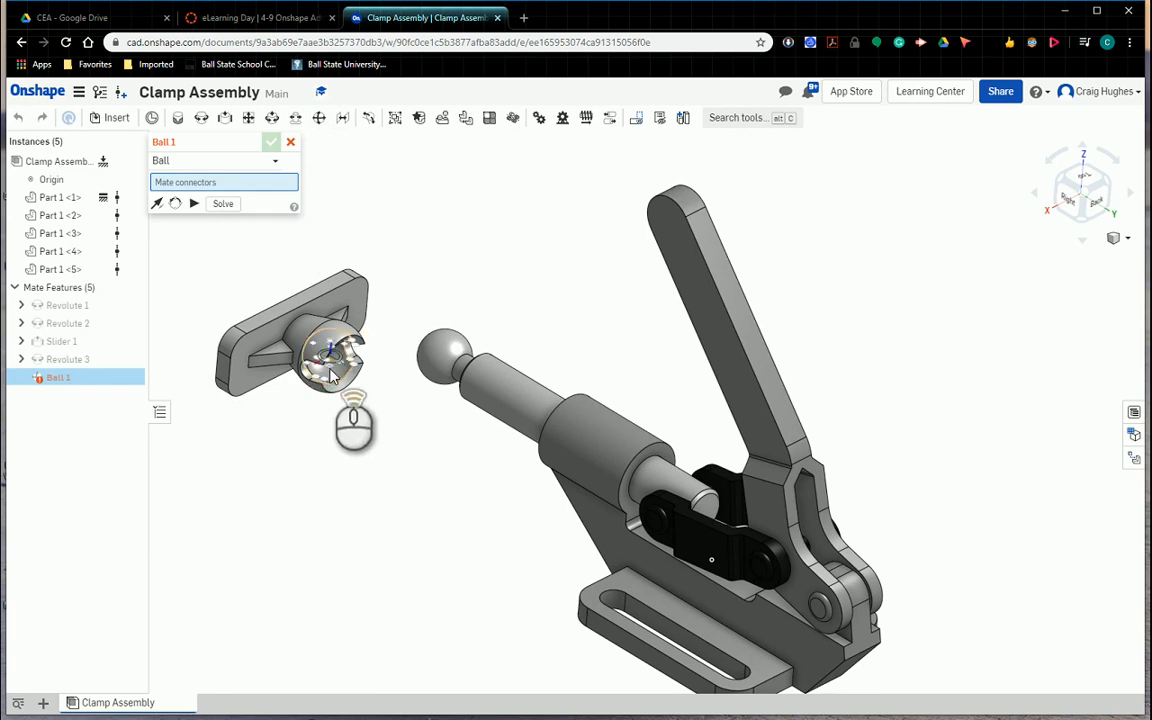
{"action": "scroll", "coordinate": [330, 375], "scroll_direction": "up", "scroll_amount": 5}
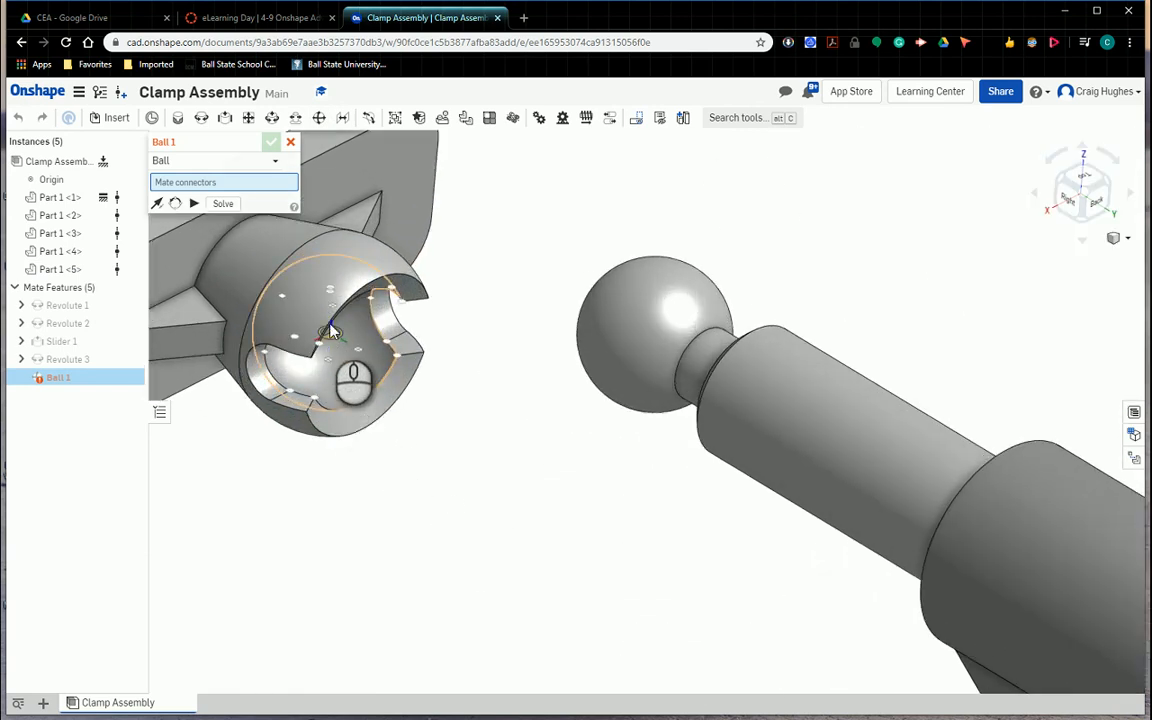
{"action": "left_click", "coordinate": [332, 338]}
{"action": "right_click_drag", "start_coordinate": [393, 432], "coordinate": [442, 398]}
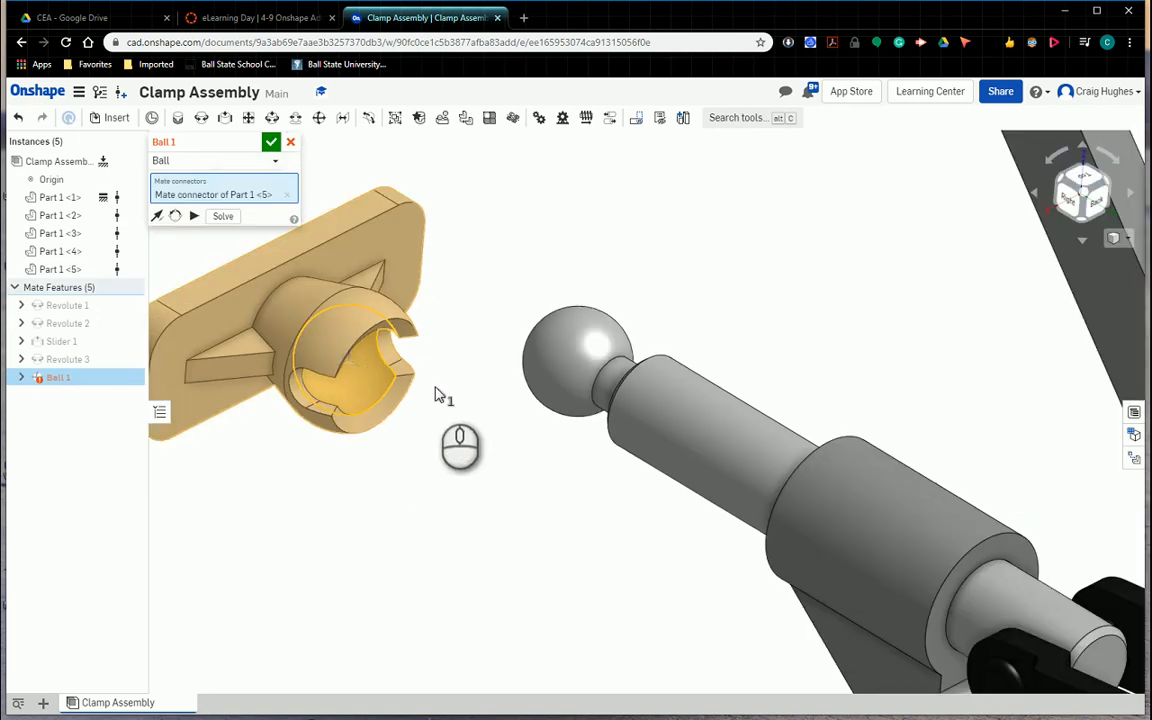
{"action": "left_click", "coordinate": [576, 364]}
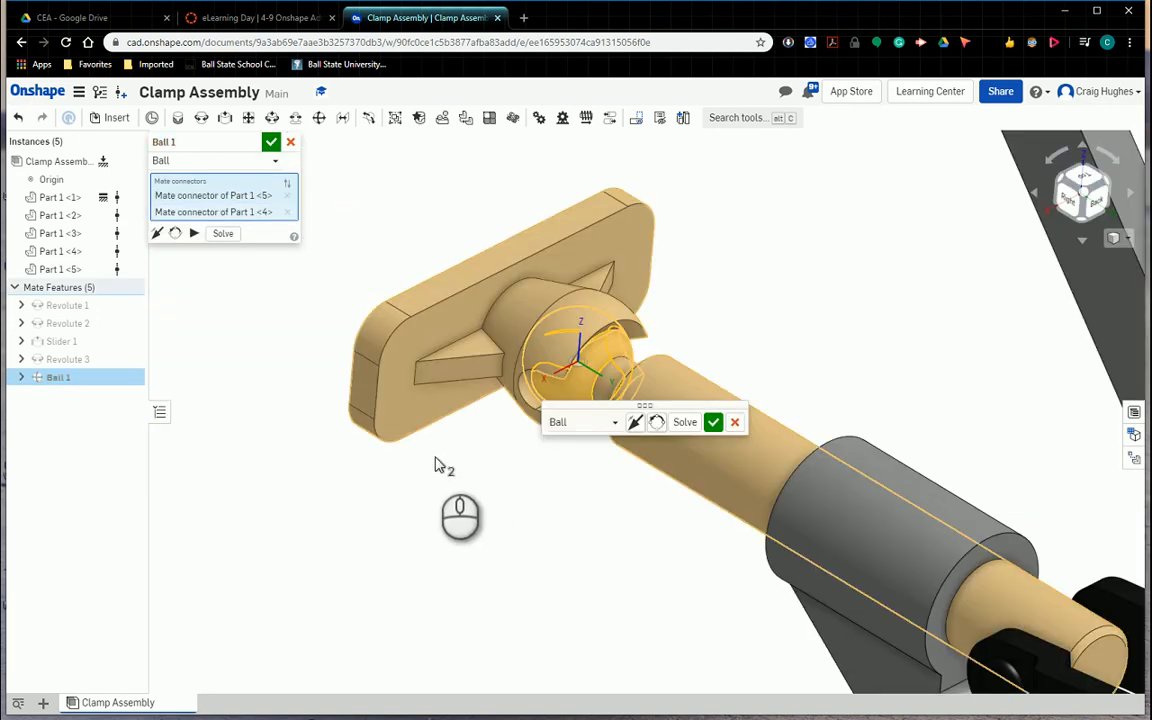
{"action": "left_click", "coordinate": [1115, 240]}
{"action": "left_click", "coordinate": [1111, 256]}
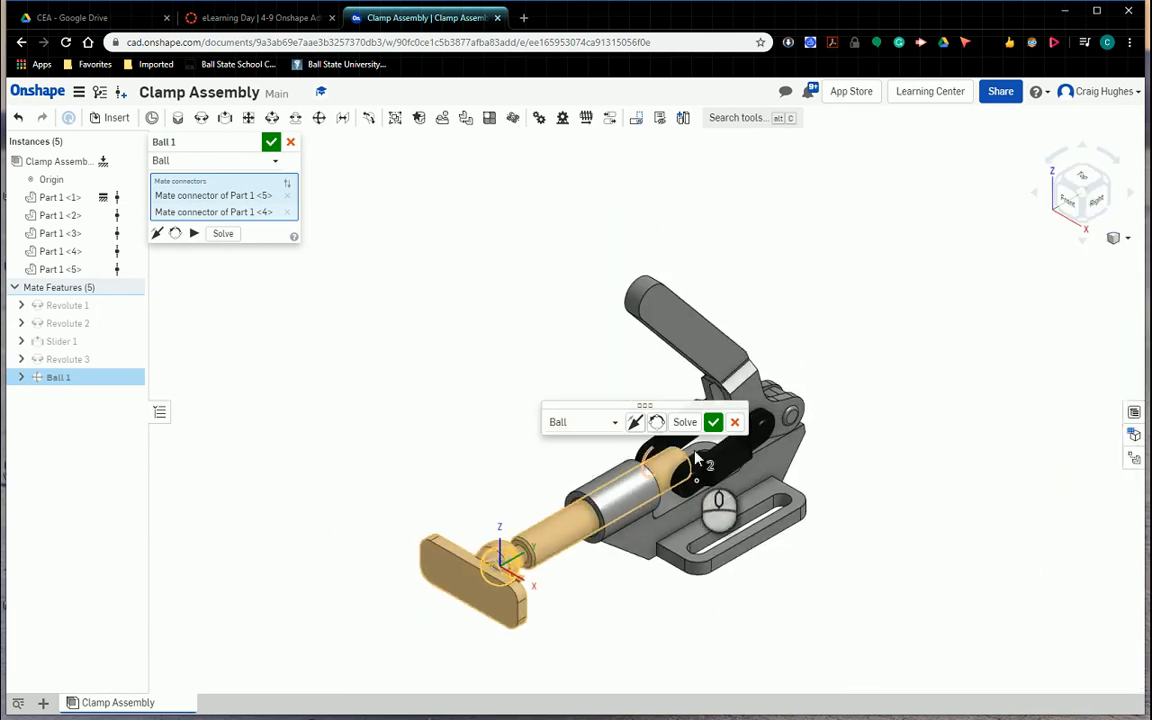
{"action": "left_click", "coordinate": [713, 421]}
Swivel the clamp pad on the shaft's ball to test the joint and linkage, and cancel the extra Ball mate
{"action": "scroll", "coordinate": [441, 485], "scroll_direction": "up", "scroll_amount": 5}
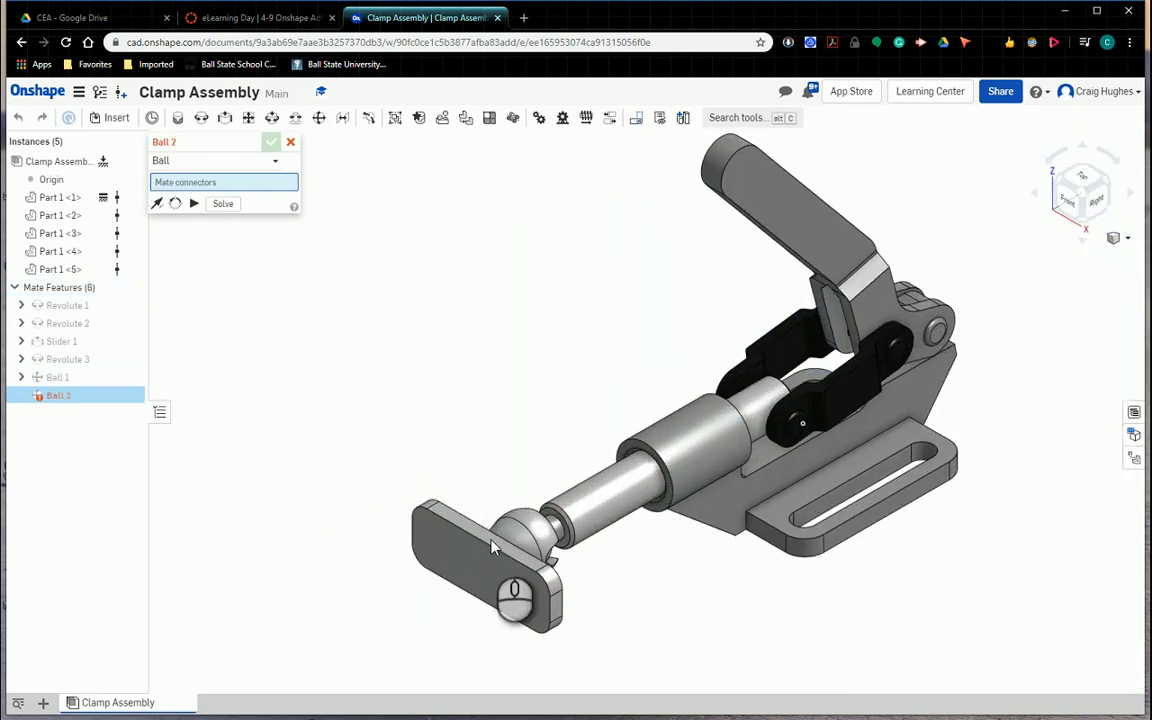
{"action": "left_click_drag", "start_coordinate": [490, 485], "coordinate": [399, 656]}
{"action": "left_click_drag", "start_coordinate": [463, 627], "coordinate": [578, 576]}
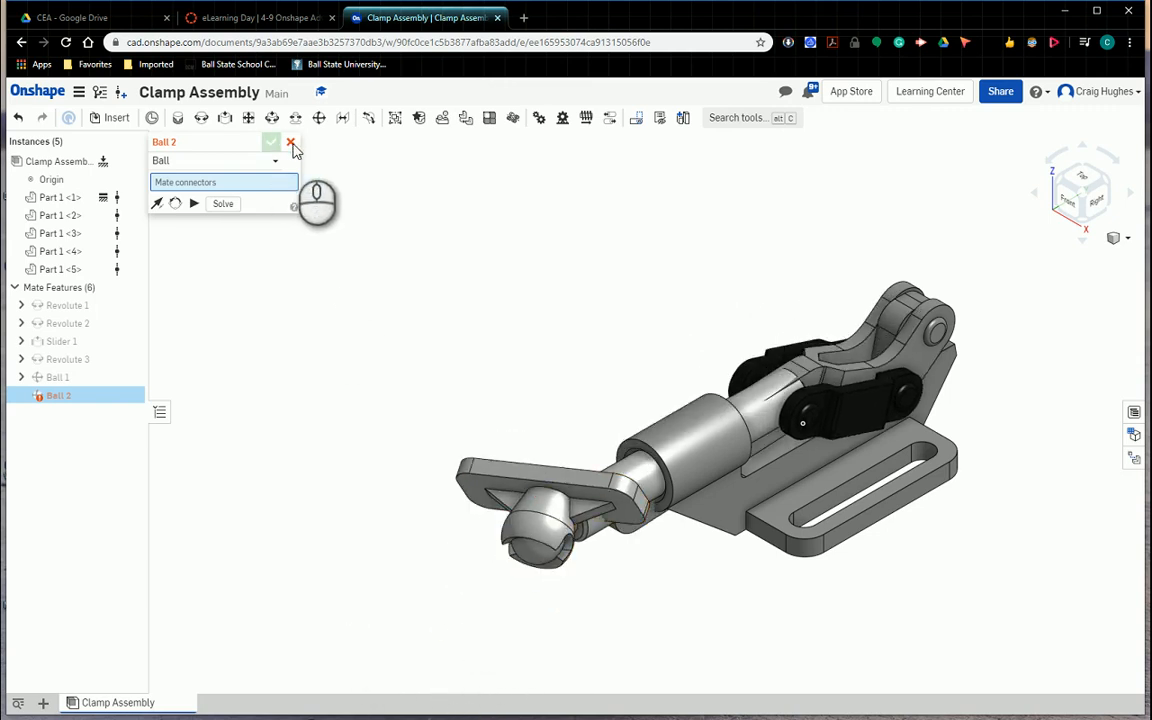
{"action": "left_click", "coordinate": [290, 142]}
{"action": "left_click_drag", "start_coordinate": [527, 485], "coordinate": [417, 403]}
{"action": "left_click", "coordinate": [412, 395]}
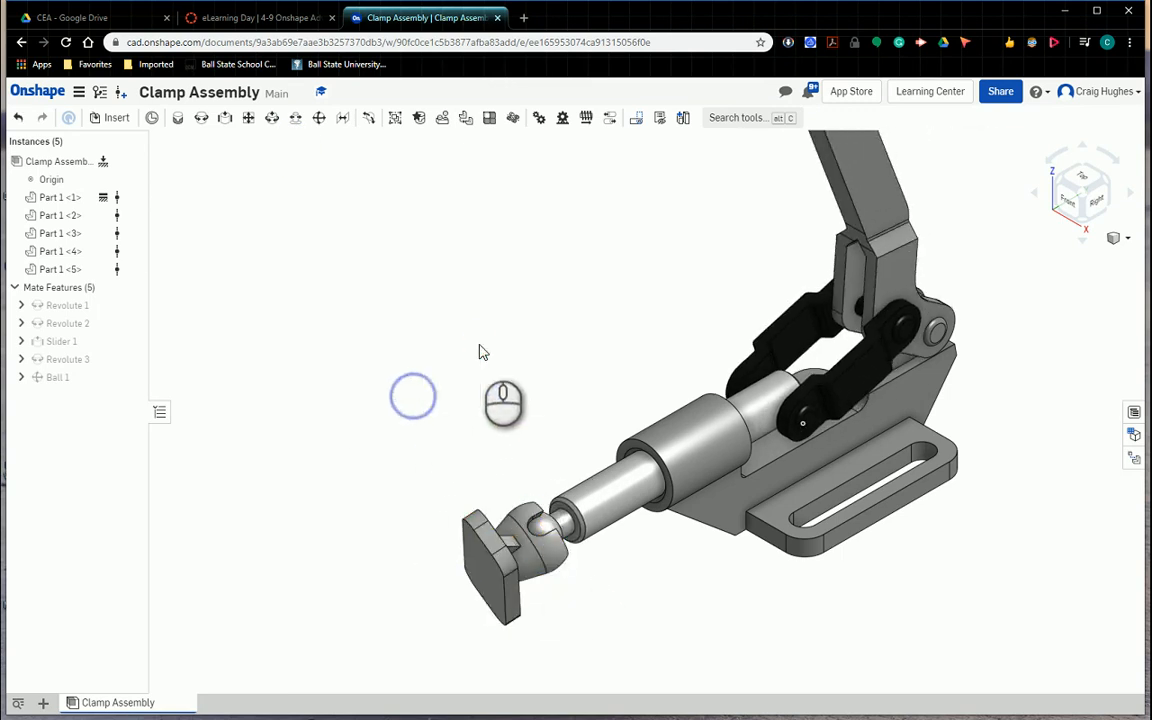
{"action": "right_click", "coordinate": [478, 345]}
{"action": "left_click", "coordinate": [460, 329]}
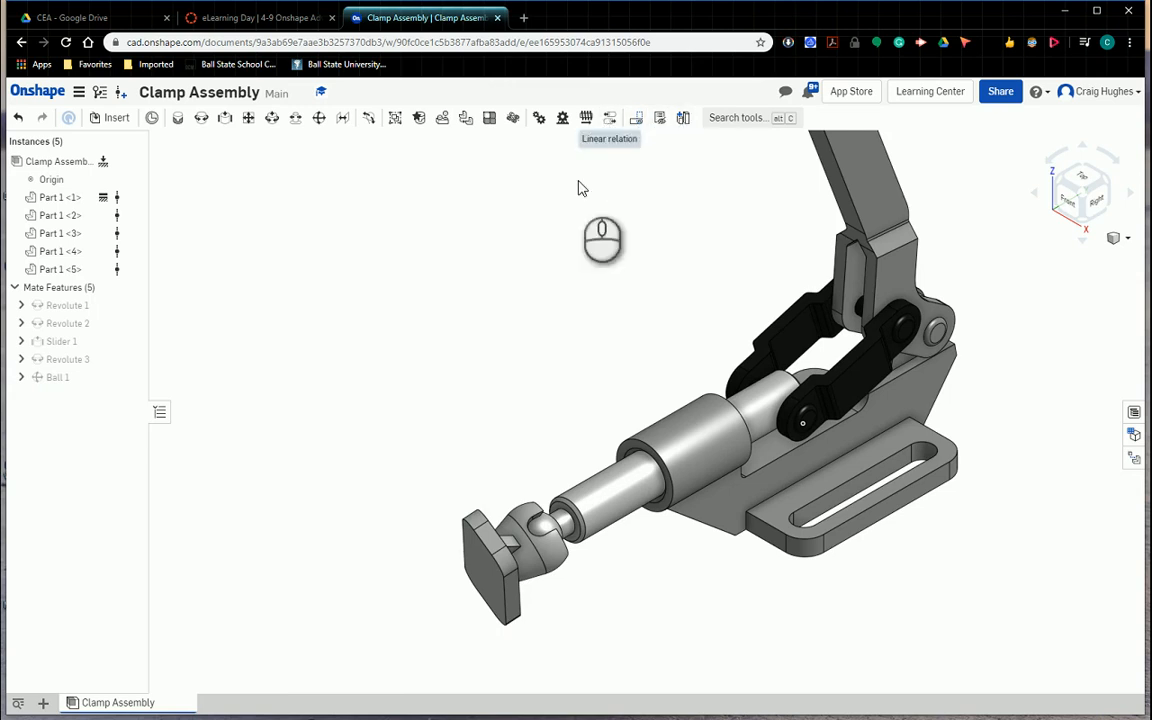
{"action": "scroll", "coordinate": [519, 370], "scroll_direction": "down", "scroll_amount": 3}
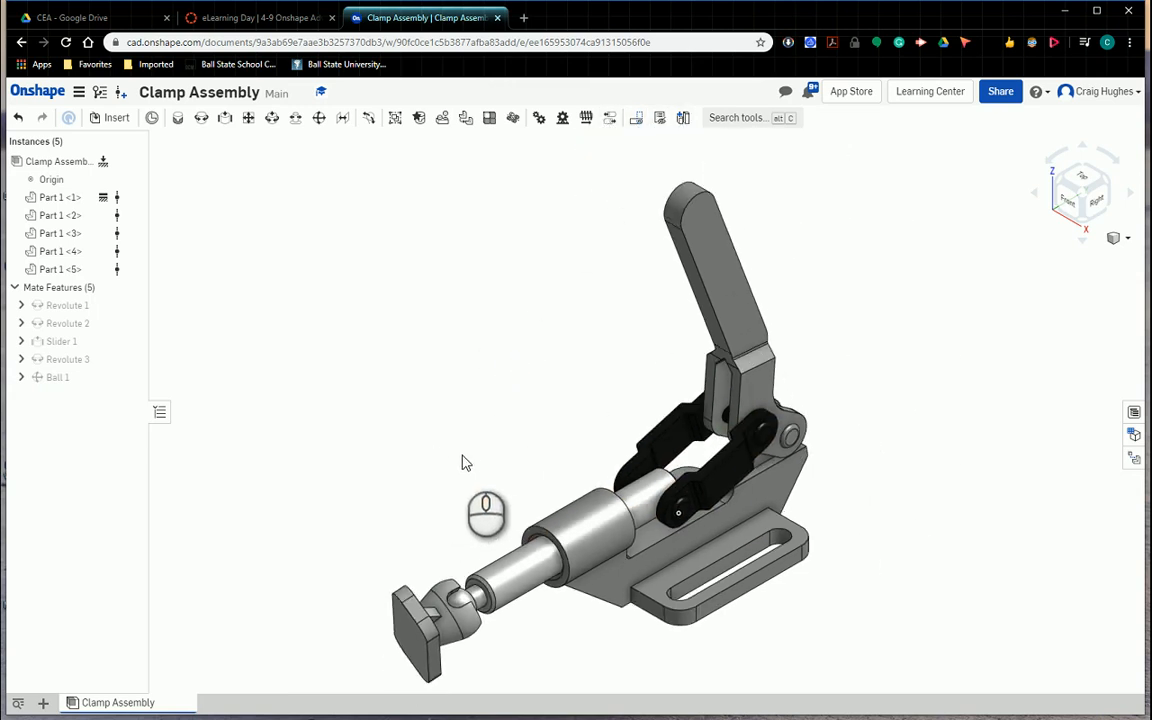
Swing the lever down toward the shaft and insert the Grip v1 part from the Clamp Assembly folder, placing it beside the lever's free end
{"action": "middle_click_drag", "start_coordinate": [467, 452], "coordinate": [461, 426]}
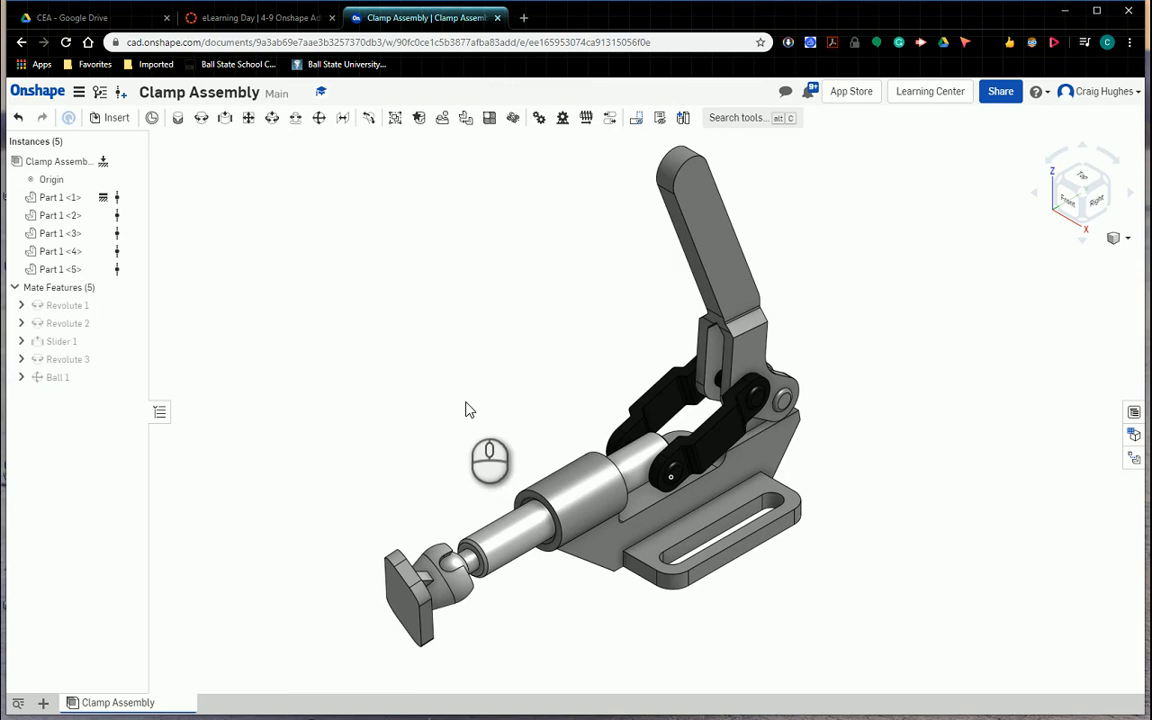
{"action": "left_click_drag", "start_coordinate": [663, 234], "coordinate": [404, 285]}
{"action": "left_click", "coordinate": [113, 118]}
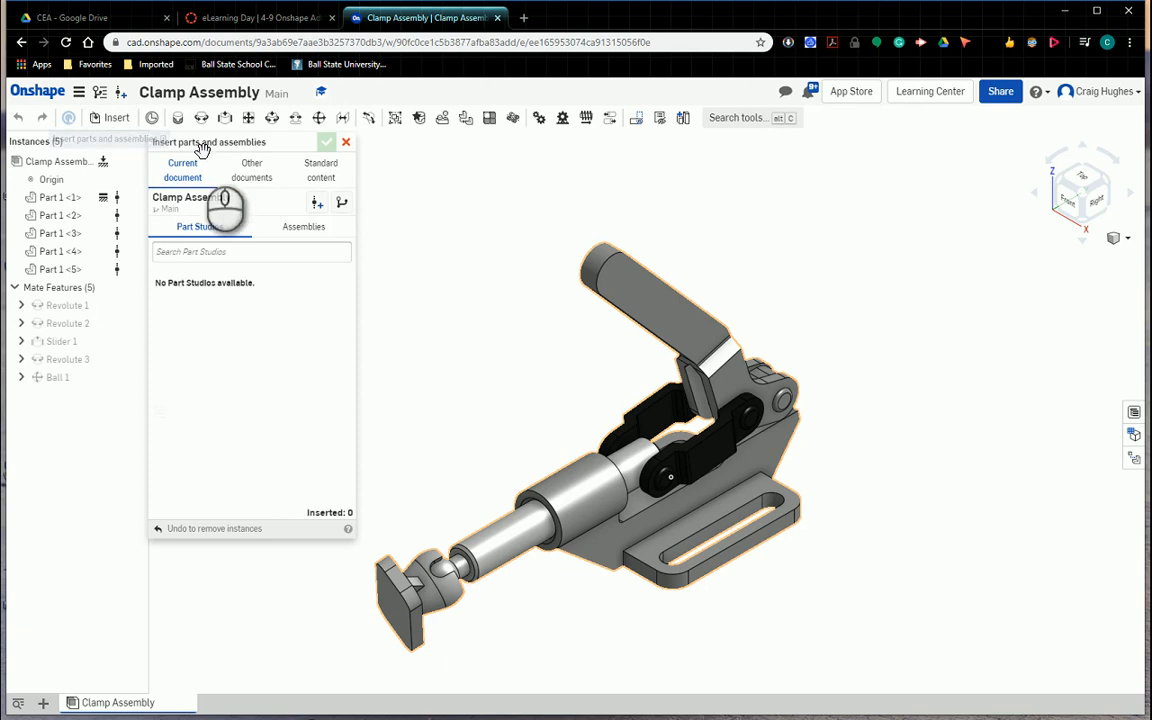
{"action": "left_click", "coordinate": [240, 173]}
{"action": "left_click", "coordinate": [237, 229]}
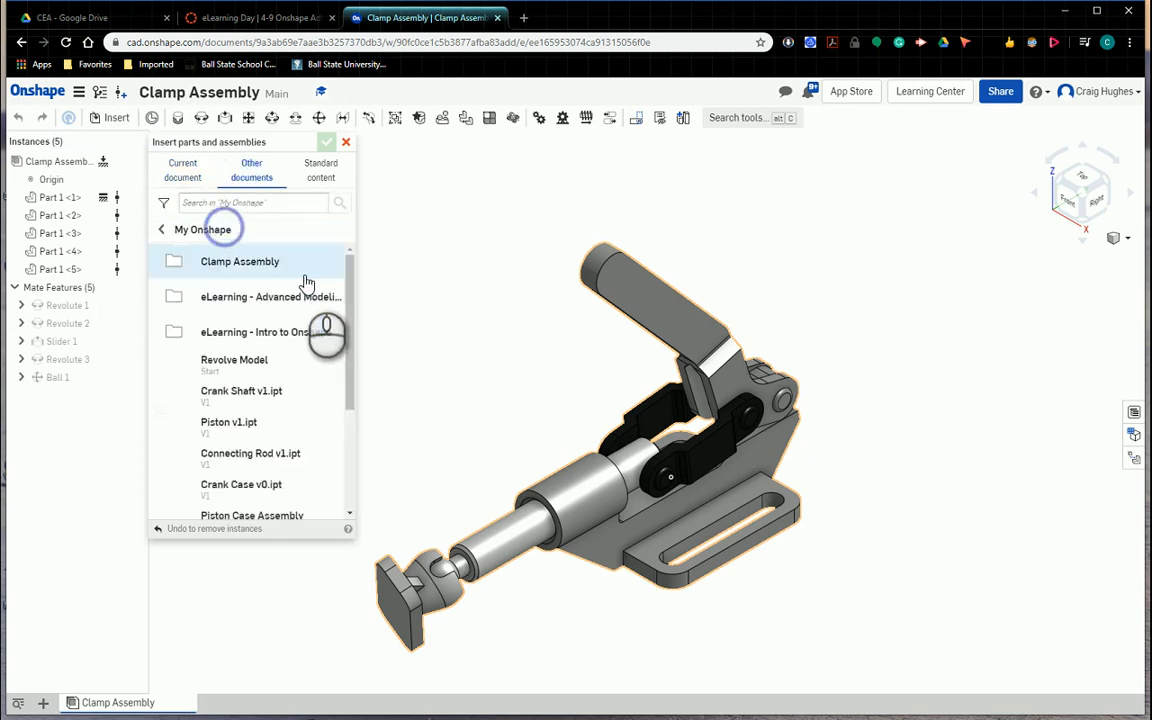
{"action": "left_click", "coordinate": [249, 272]}
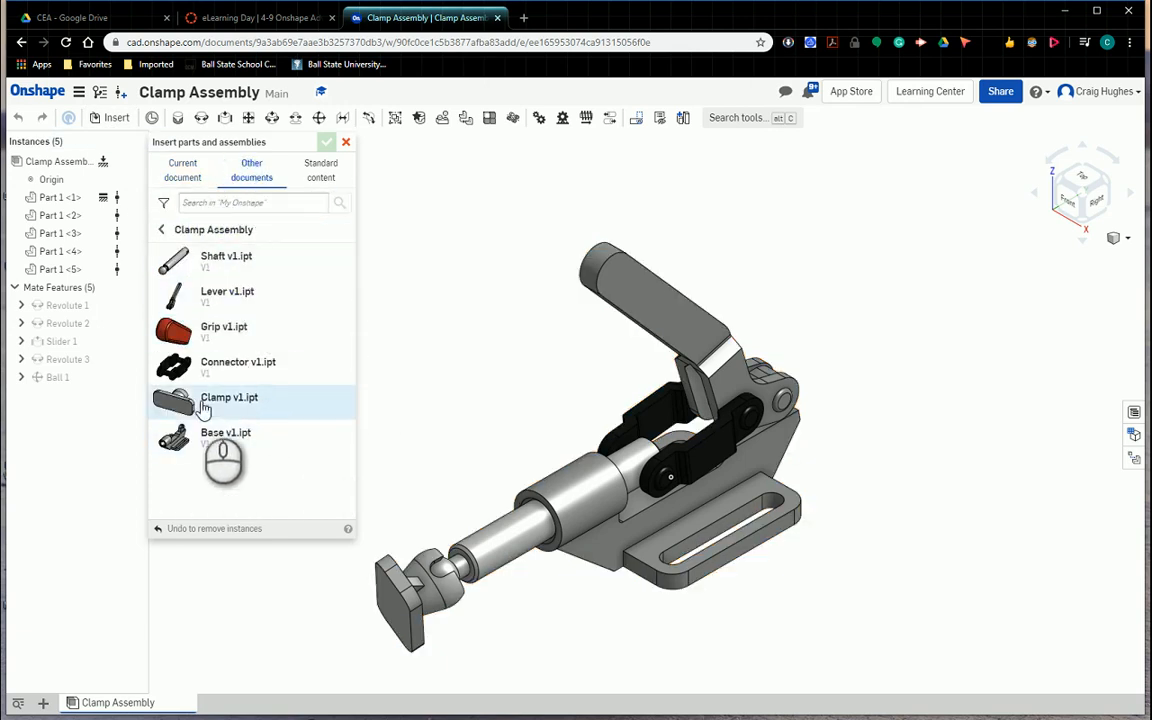
{"action": "left_click", "coordinate": [225, 333]}
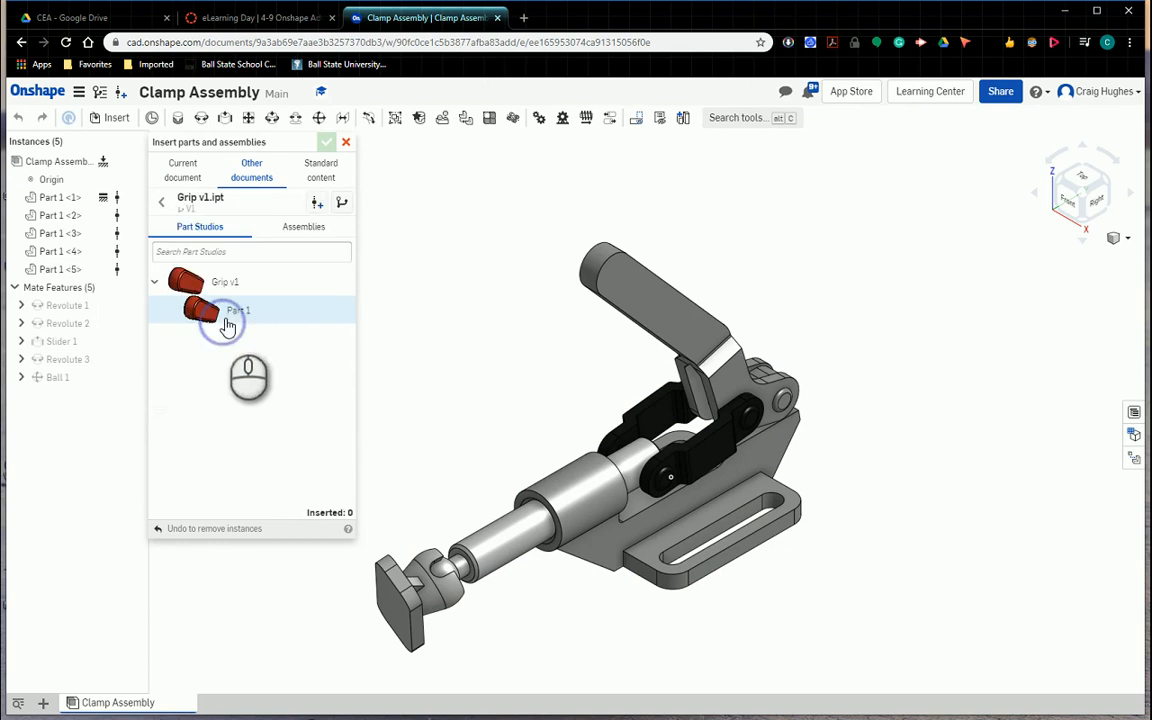
{"action": "left_click", "coordinate": [235, 282]}
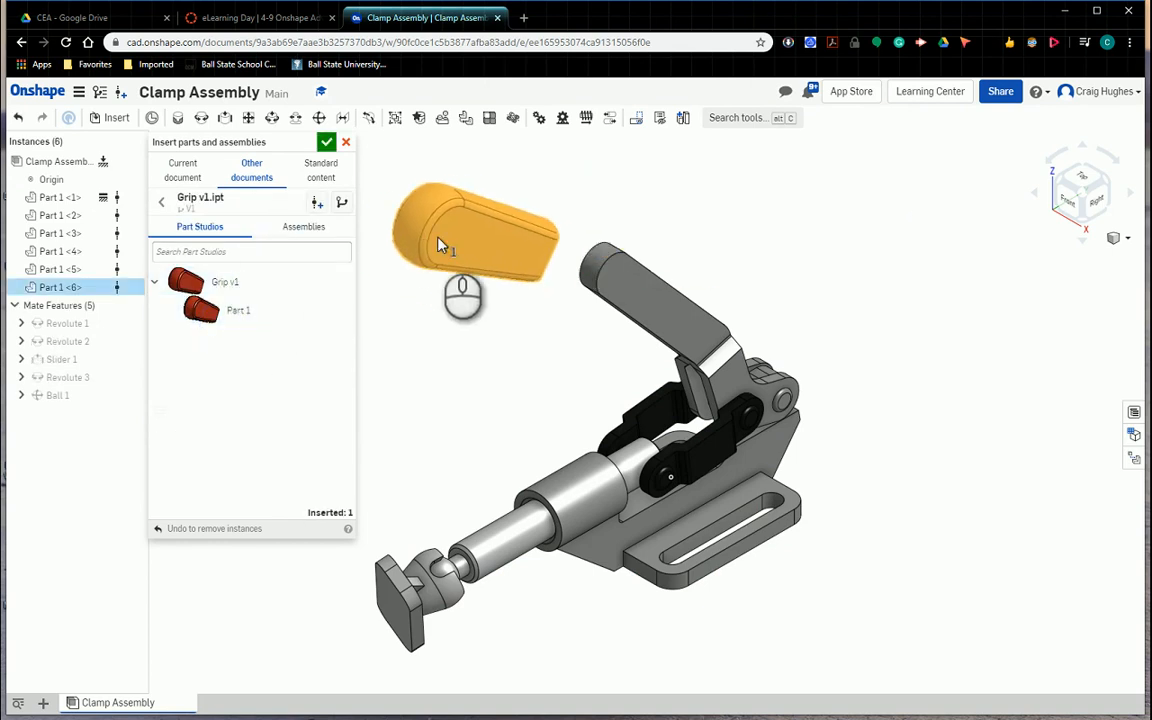
{"action": "left_click", "coordinate": [432, 245]}
{"action": "left_click", "coordinate": [326, 141]}
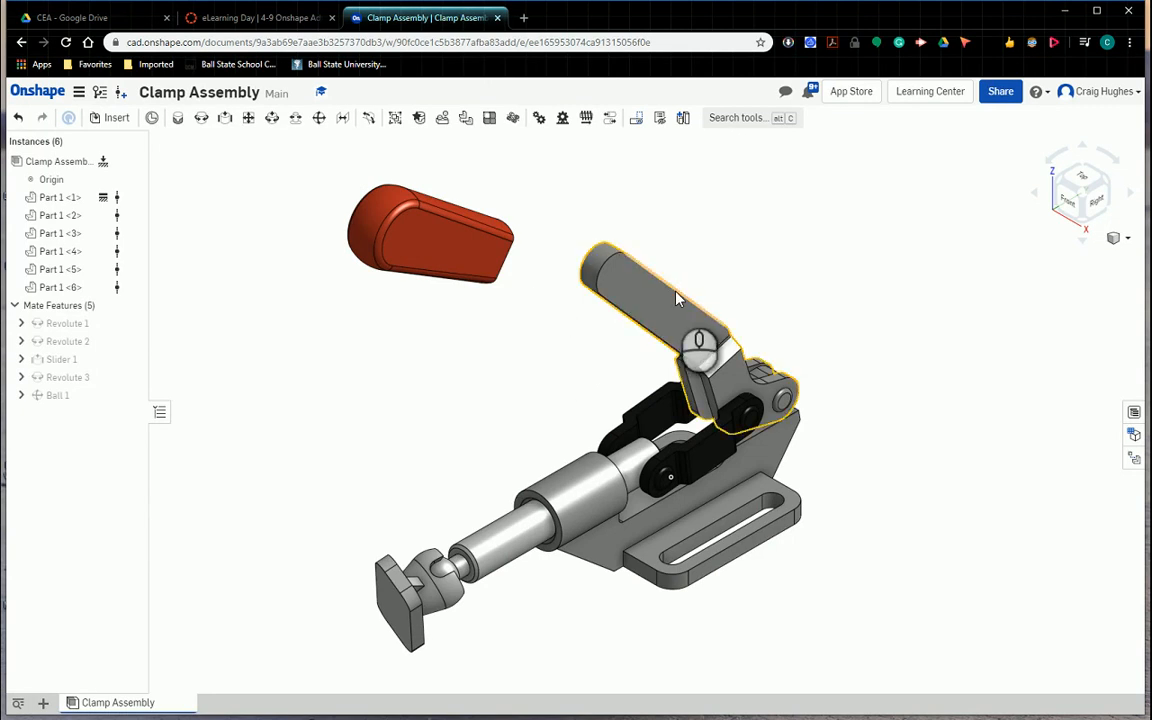
Start a Fastened mate with a mate connector on the grip's outer rounded end
{"action": "left_click", "coordinate": [176, 119]}
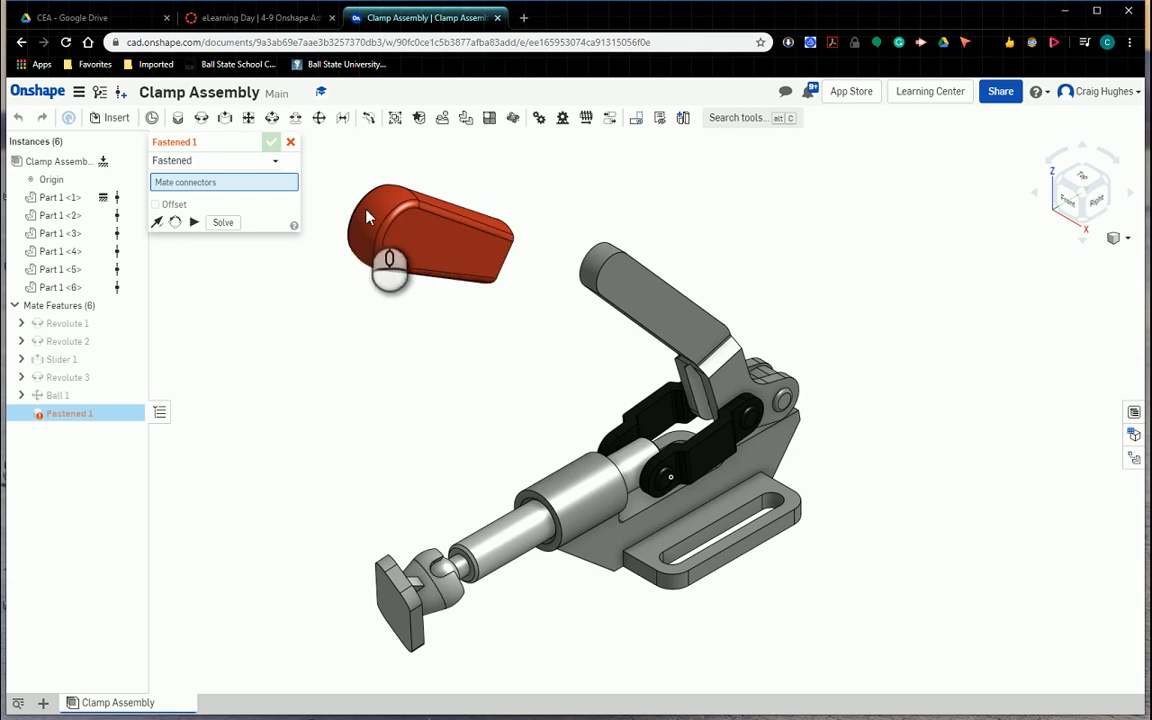
{"action": "scroll", "coordinate": [378, 222], "scroll_direction": "up", "scroll_amount": 5}
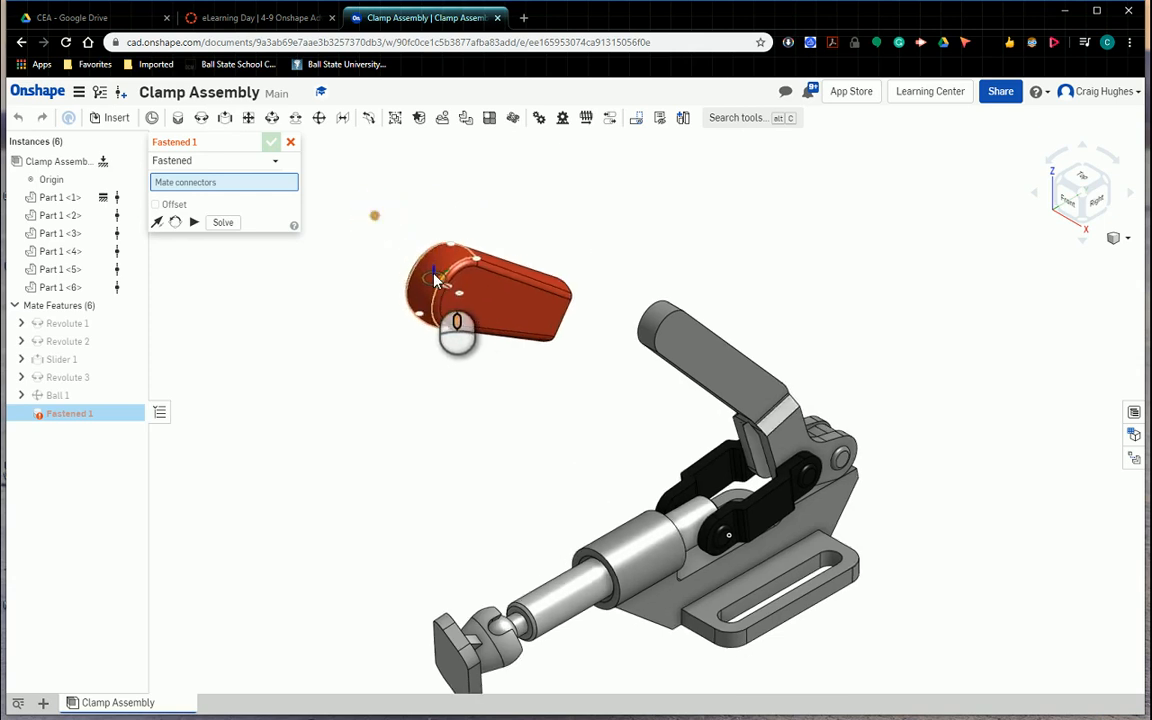
{"action": "right_click_drag", "start_coordinate": [465, 325], "coordinate": [464, 299]}
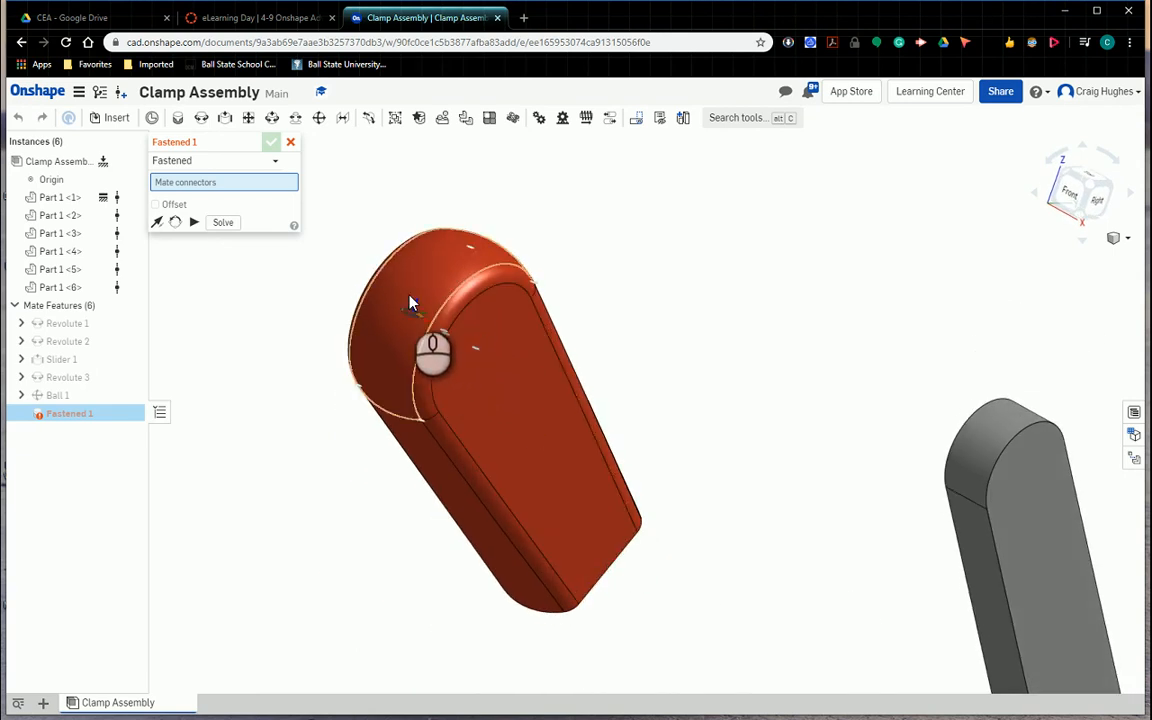
{"action": "left_click", "coordinate": [451, 212]}
{"action": "right_click_drag", "start_coordinate": [451, 215], "coordinate": [448, 341]}
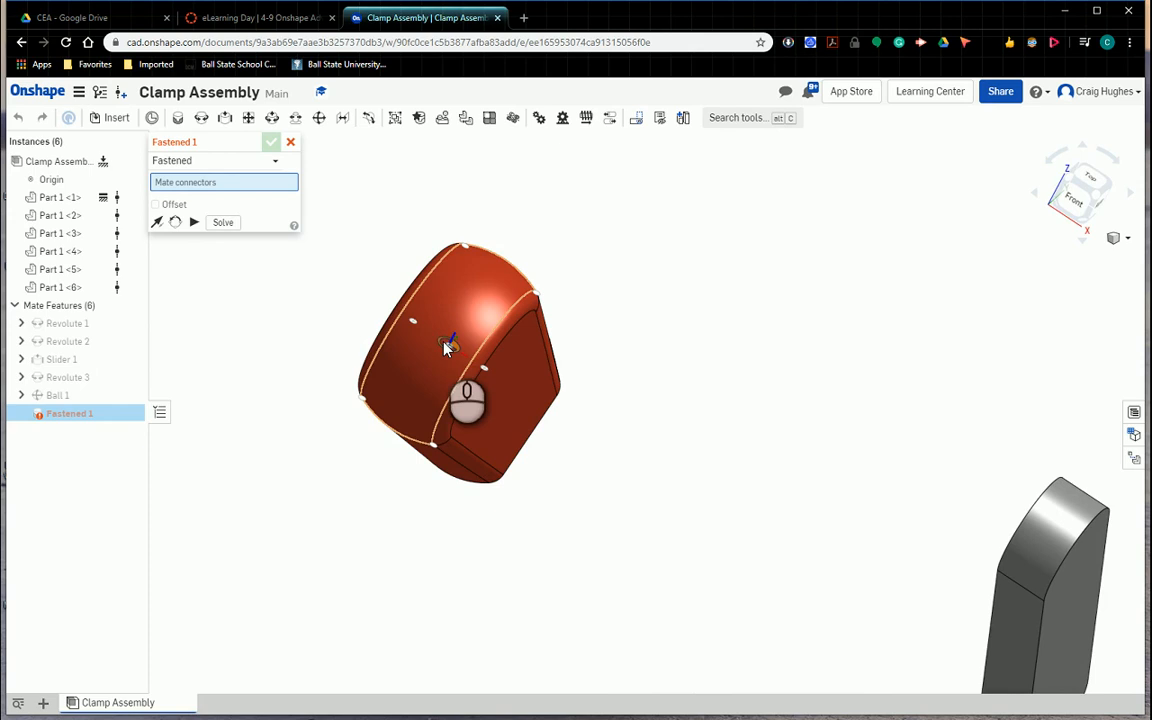
{"action": "left_click", "coordinate": [447, 344]}
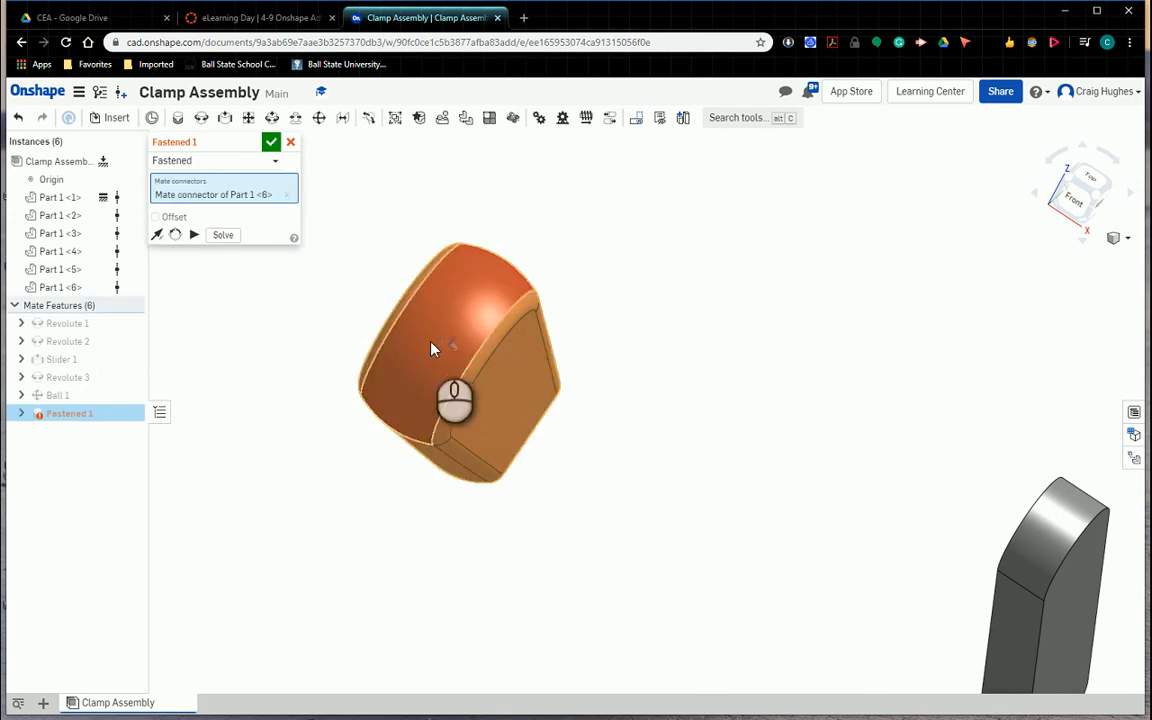
Choose a mate connector on the lever's rounded end as the second reference of the Fastened mate
{"action": "right_click_drag", "start_coordinate": [437, 347], "coordinate": [350, 348]}
{"action": "scroll", "coordinate": [347, 345], "scroll_direction": "down", "scroll_amount": 1}
{"action": "scroll", "coordinate": [676, 458], "scroll_direction": "up", "scroll_amount": 3}
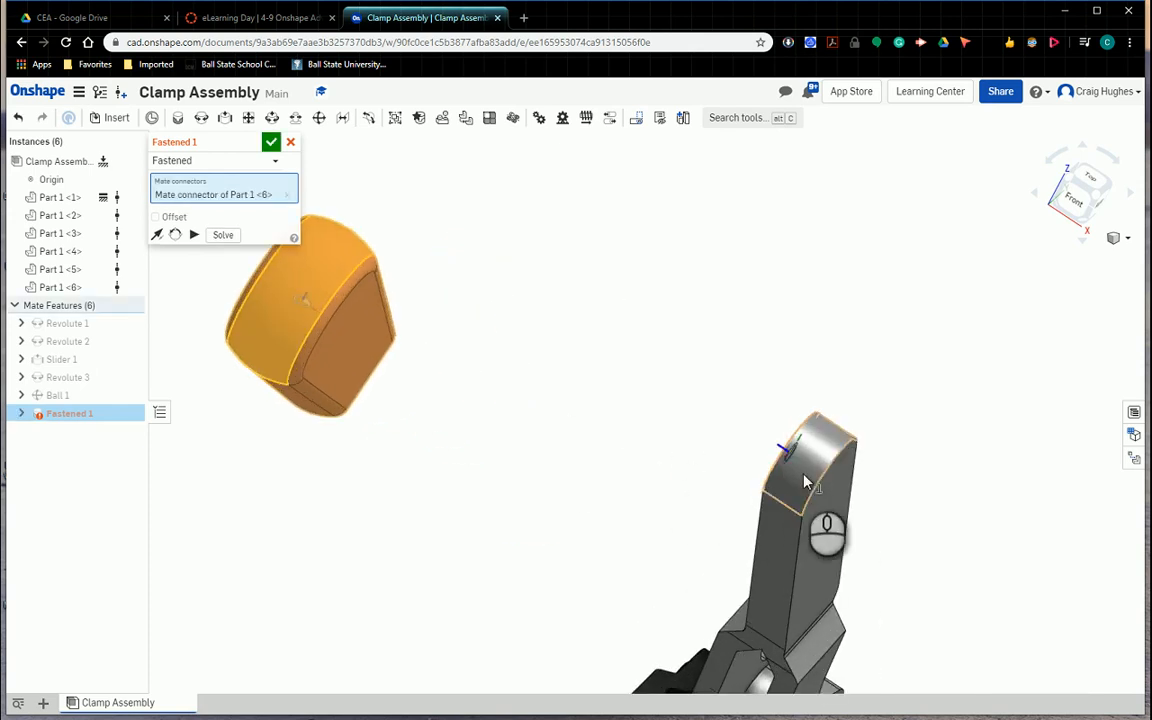
{"action": "middle_click_drag", "start_coordinate": [625, 411], "coordinate": [531, 369]}
{"action": "scroll", "coordinate": [540, 369], "scroll_direction": "up", "scroll_amount": 2}
{"action": "right_click_drag", "start_coordinate": [553, 369], "coordinate": [521, 371]}
{"action": "scroll", "coordinate": [521, 371], "scroll_direction": "up", "scroll_amount": 2}
{"action": "scroll", "coordinate": [521, 371], "scroll_direction": "down", "scroll_amount": 4}
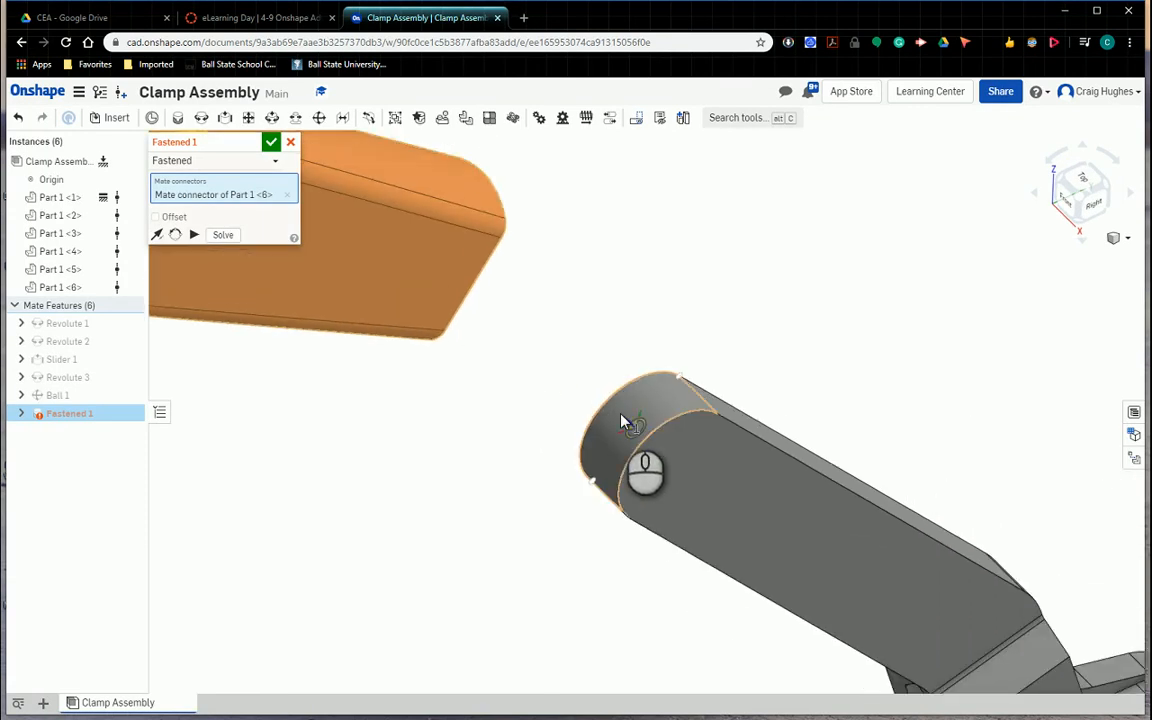
{"action": "scroll", "coordinate": [621, 414], "scroll_direction": "up", "scroll_amount": 1}
{"action": "scroll", "coordinate": [621, 414], "scroll_direction": "down", "scroll_amount": 2}
{"action": "scroll", "coordinate": [621, 420], "scroll_direction": "up", "scroll_amount": 4}
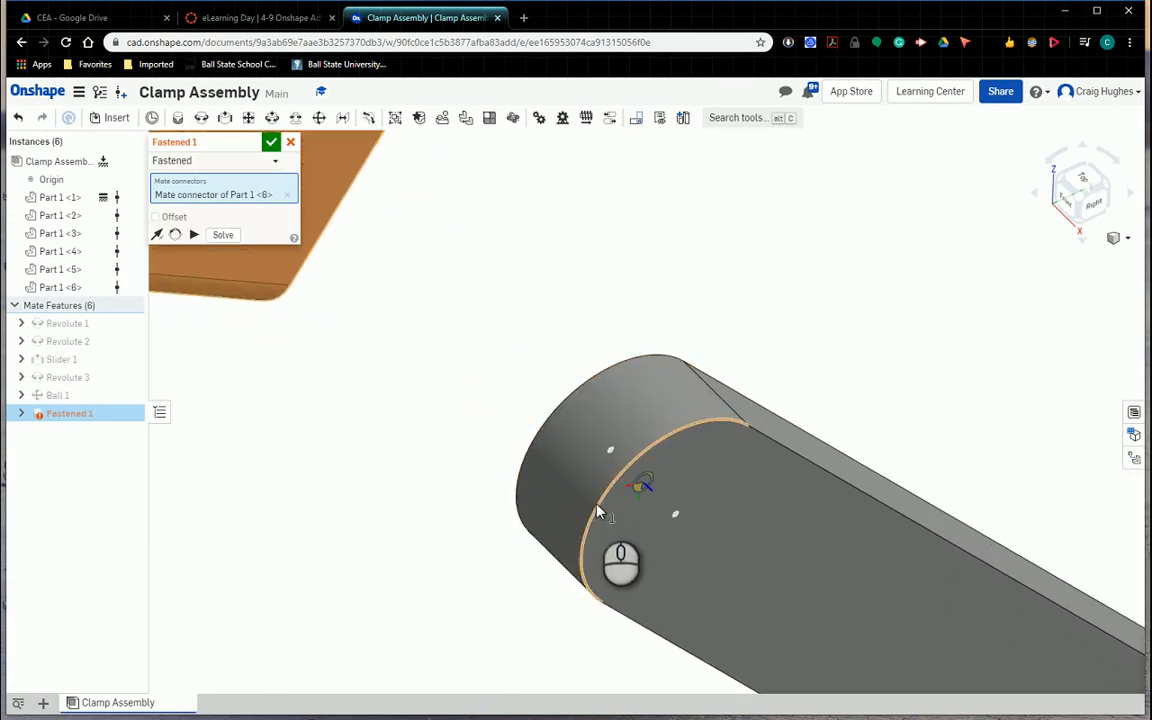
{"action": "scroll", "coordinate": [616, 480], "scroll_direction": "down", "scroll_amount": 2}
{"action": "scroll", "coordinate": [616, 482], "scroll_direction": "down", "scroll_amount": 3}
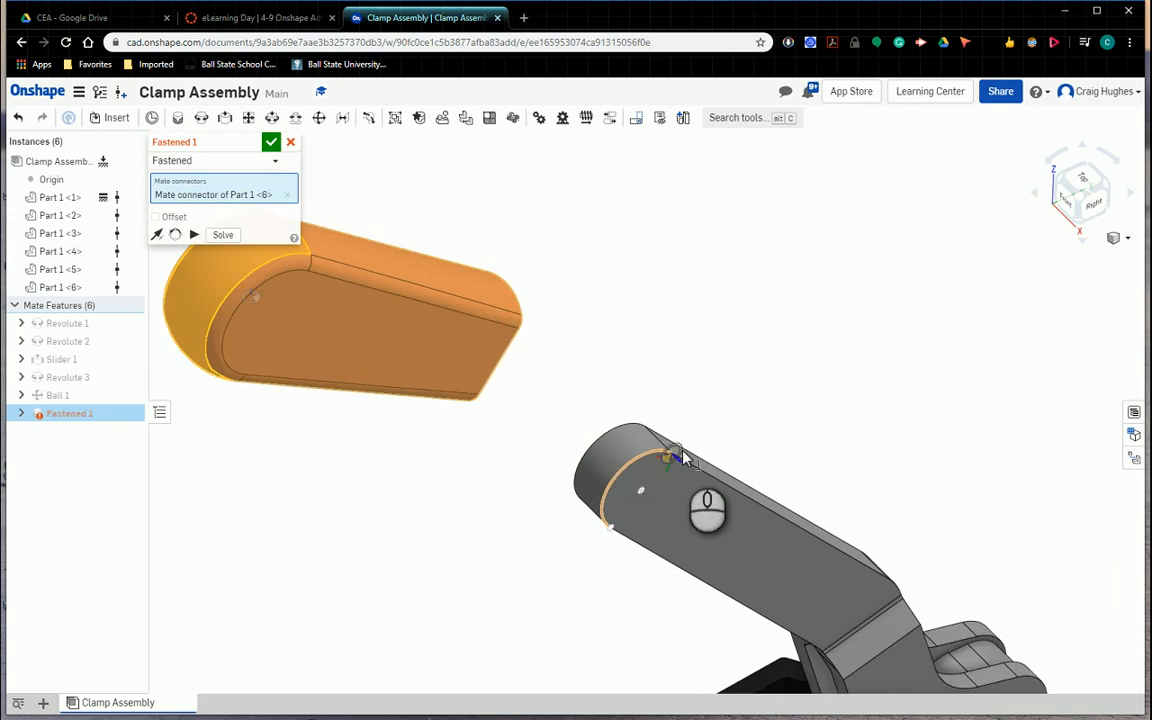
{"action": "left_click", "coordinate": [694, 418]}
{"action": "right_click_drag", "start_coordinate": [694, 418], "coordinate": [727, 452]}
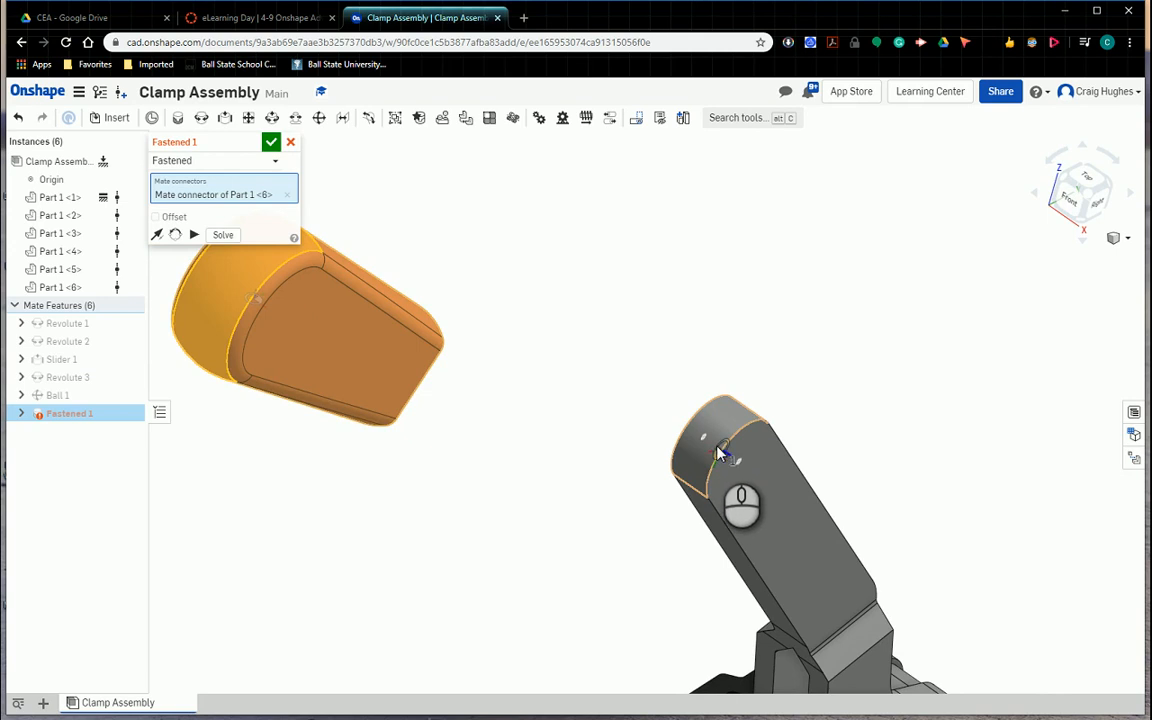
{"action": "left_click", "coordinate": [722, 452]}
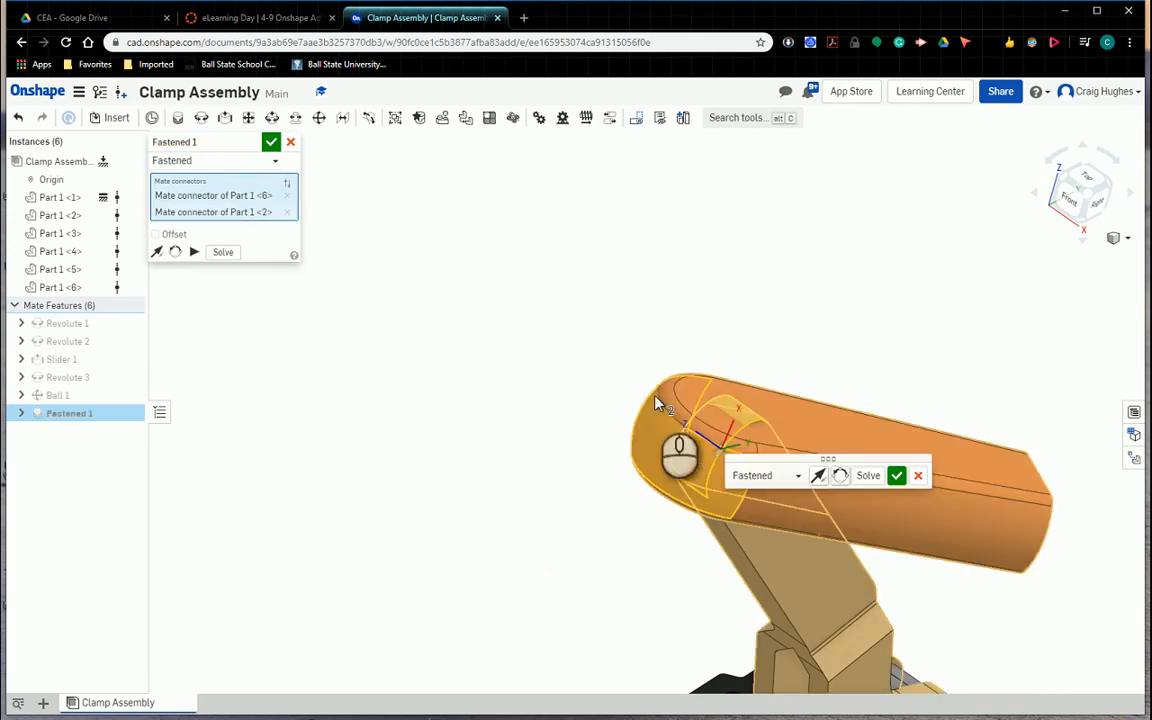
Reorient the Fastened mate's secondary axis in repeated turns to try to align the grip with the lever, and accept the mate
{"action": "left_click", "coordinate": [841, 476]}
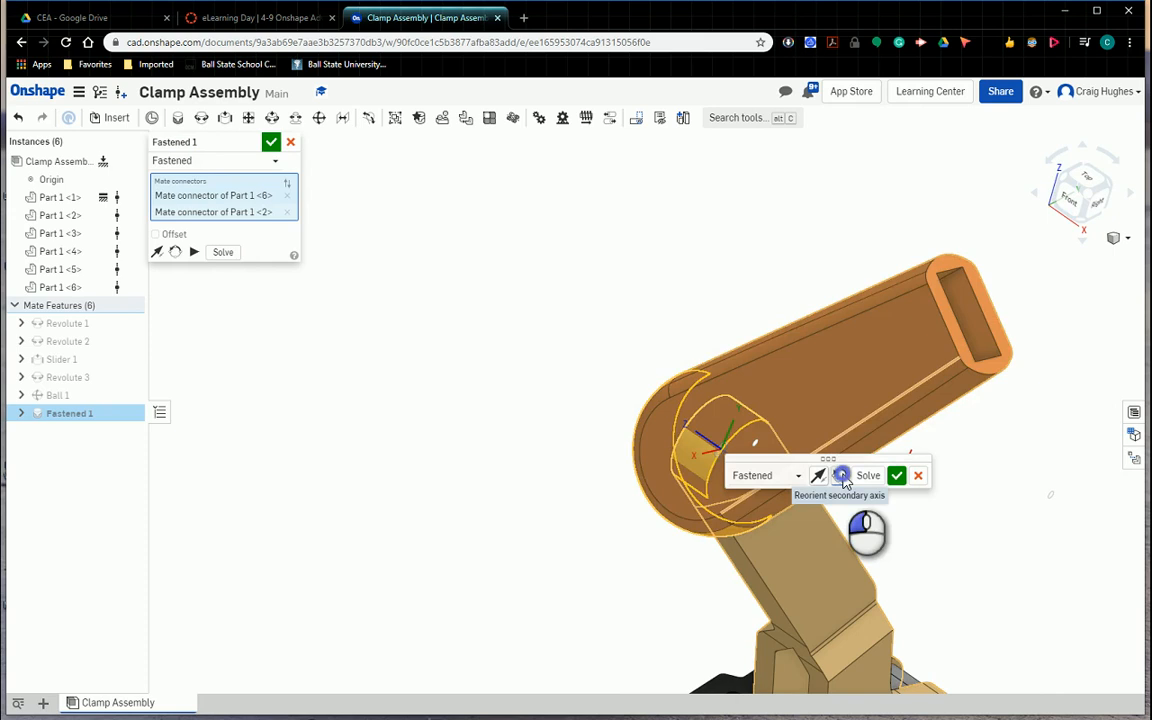
{"action": "left_click", "coordinate": [842, 476]}
{"action": "left_click", "coordinate": [841, 477]}
{"action": "left_click", "coordinate": [841, 477]}
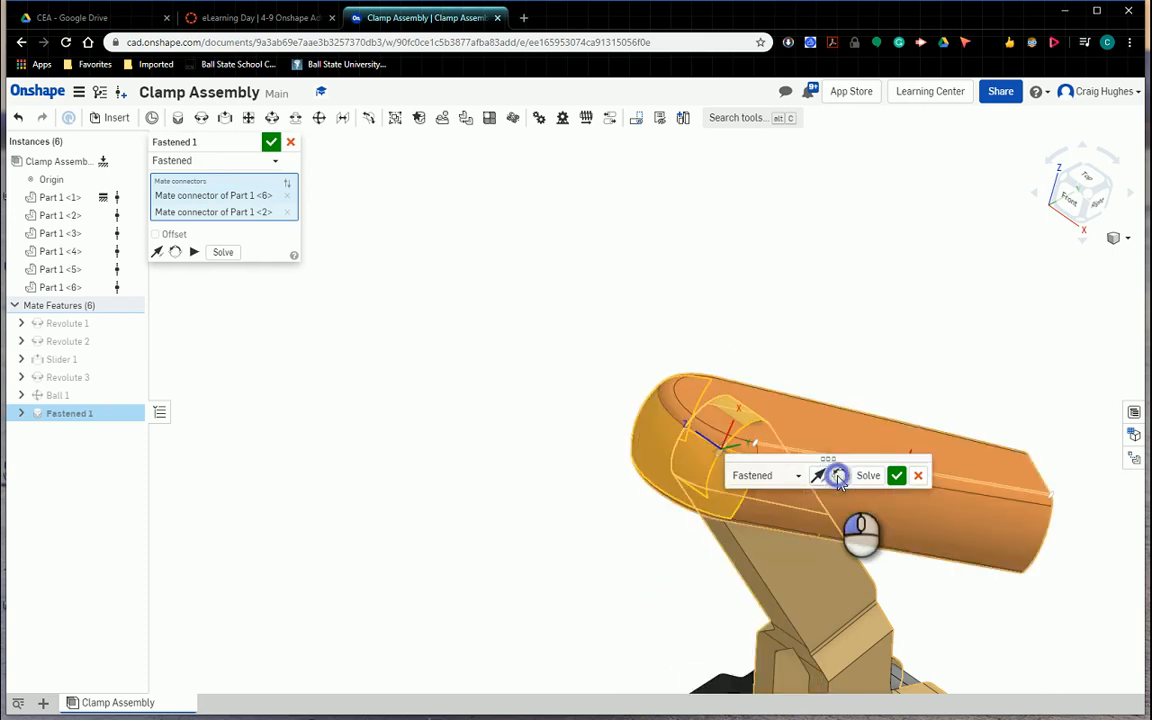
{"action": "left_click", "coordinate": [841, 477]}
{"action": "left_click", "coordinate": [841, 478]}
{"action": "left_click", "coordinate": [841, 477]}
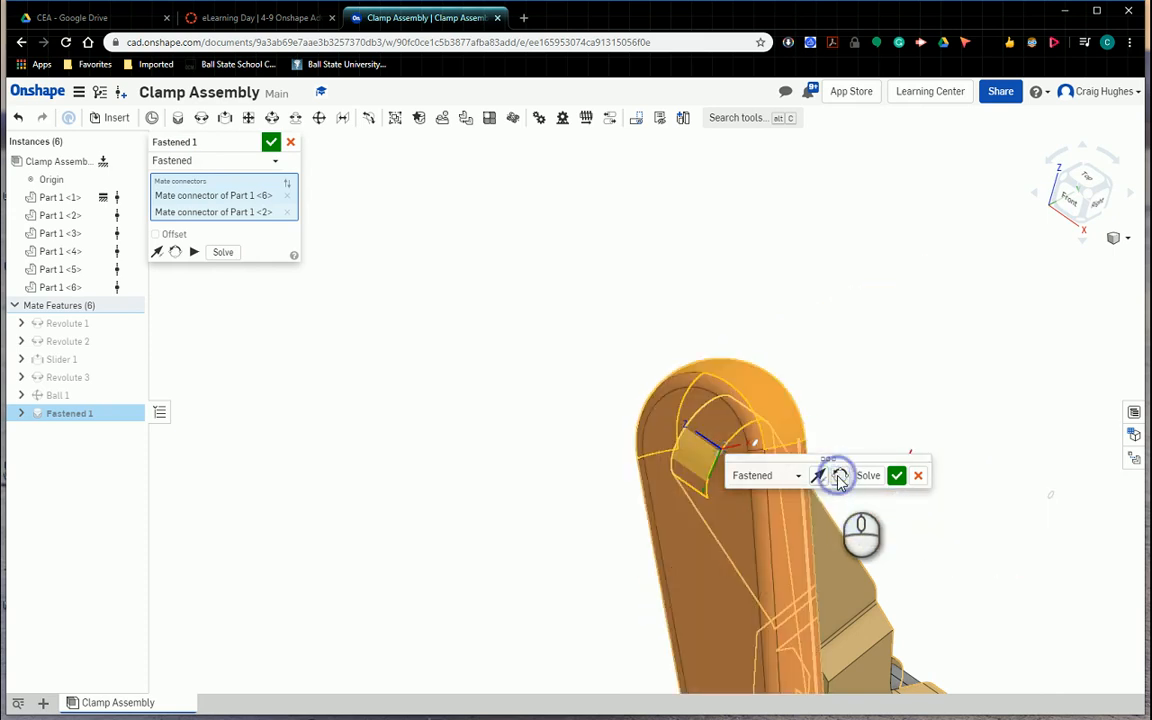
{"action": "left_click", "coordinate": [841, 478]}
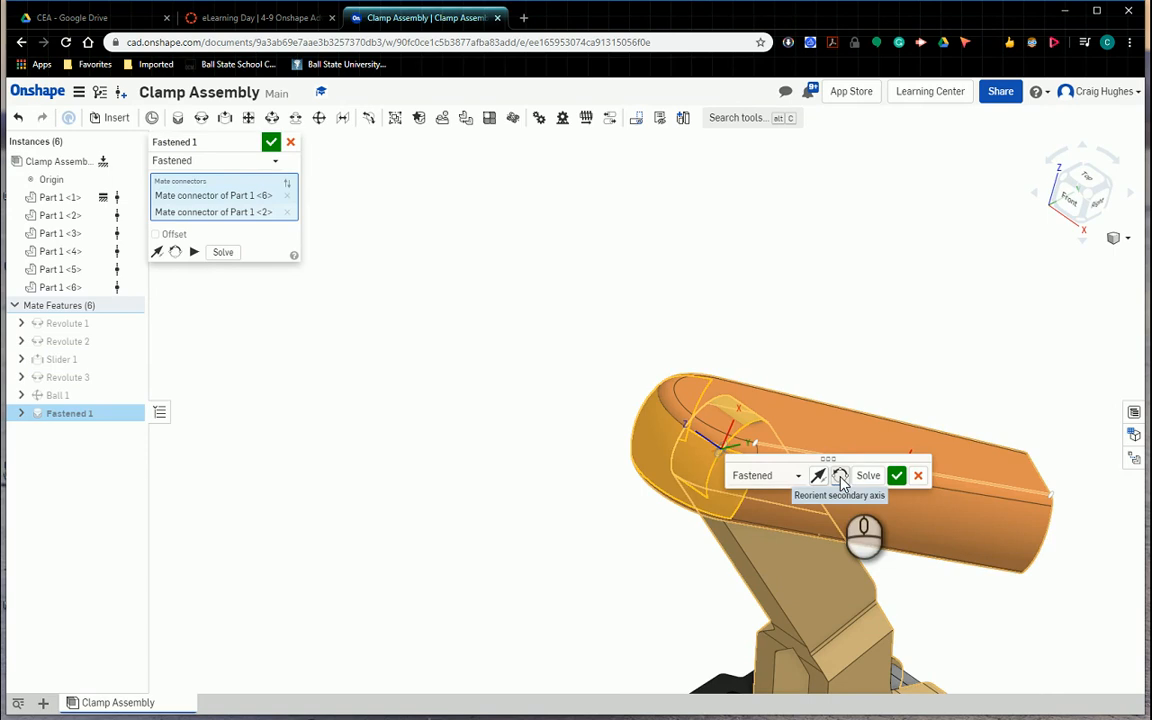
{"action": "left_click", "coordinate": [841, 478]}
{"action": "left_click", "coordinate": [841, 478]}
{"action": "left_click", "coordinate": [841, 478]}
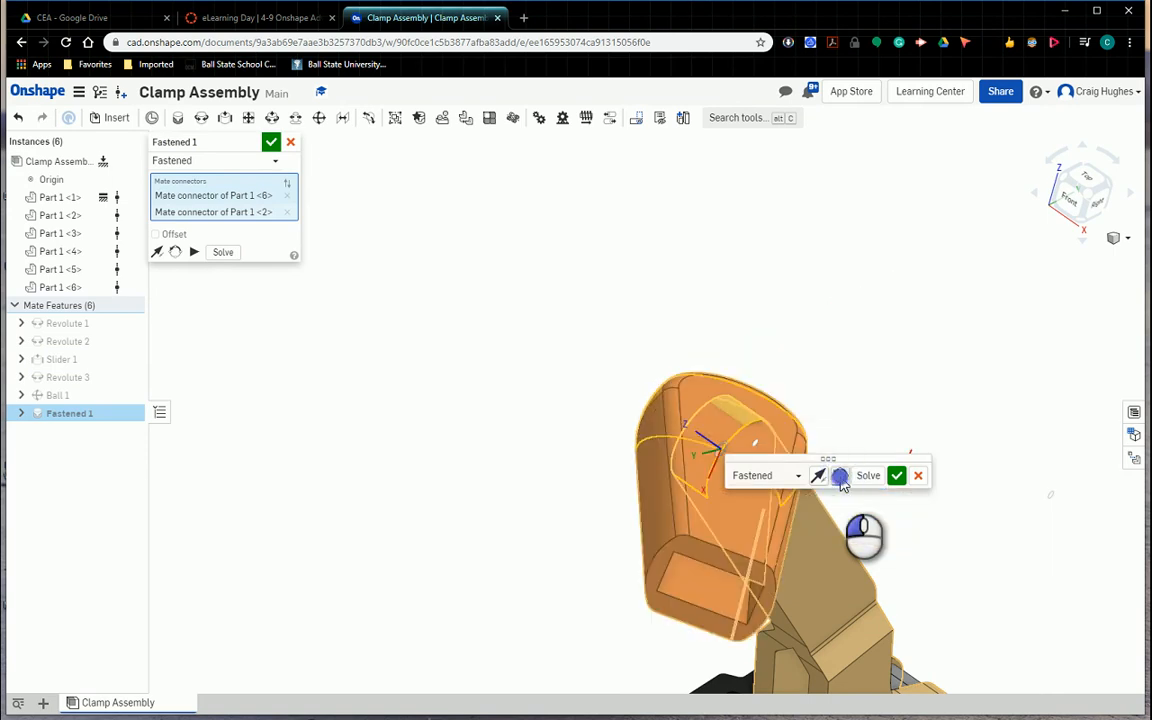
{"action": "left_click", "coordinate": [841, 478]}
{"action": "left_click", "coordinate": [897, 476]}
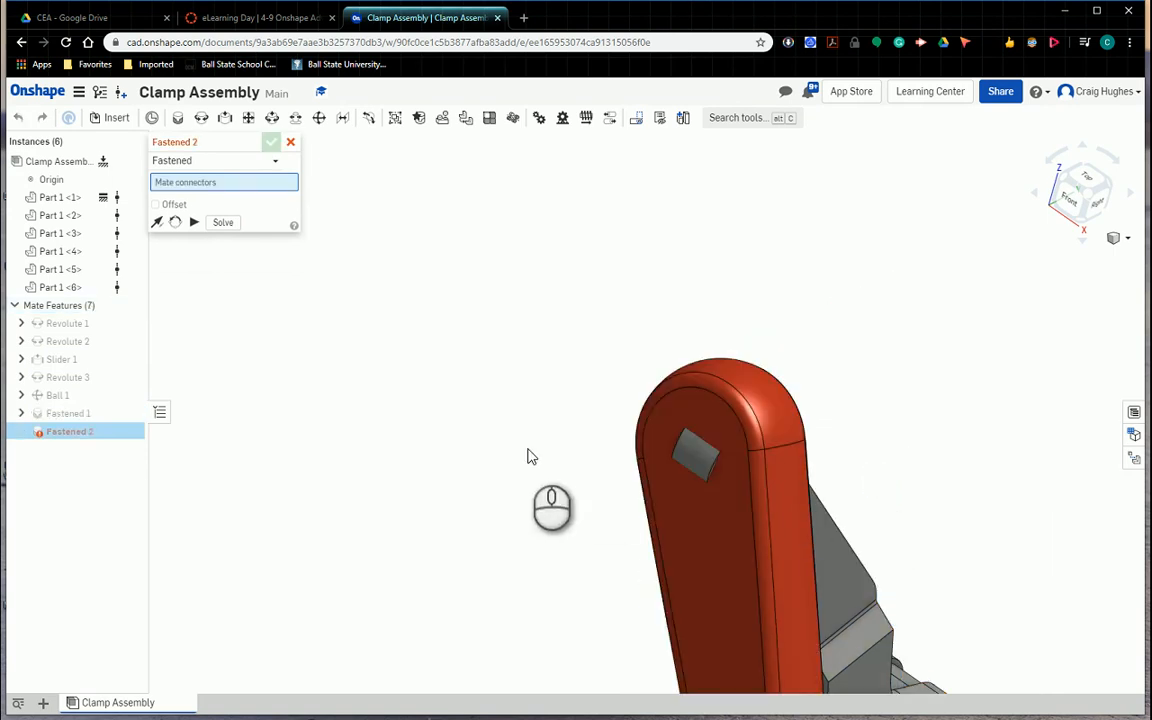
Swing the lever up with the grip attached to check the fit, and cancel the extra Fastened mate
{"action": "scroll", "coordinate": [478, 402], "scroll_direction": "down", "scroll_amount": 2}
{"action": "scroll", "coordinate": [477, 395], "scroll_direction": "down", "scroll_amount": 1}
{"action": "left_click_drag", "start_coordinate": [635, 520], "coordinate": [812, 270]}
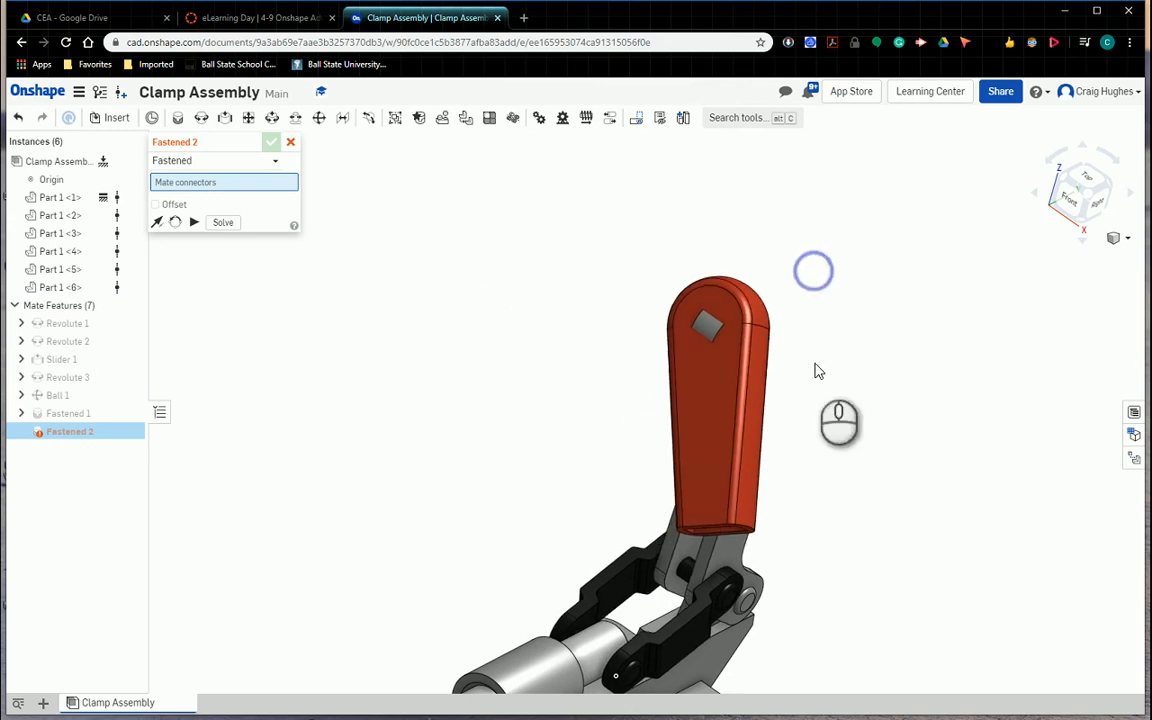
{"action": "left_click", "coordinate": [290, 141]}
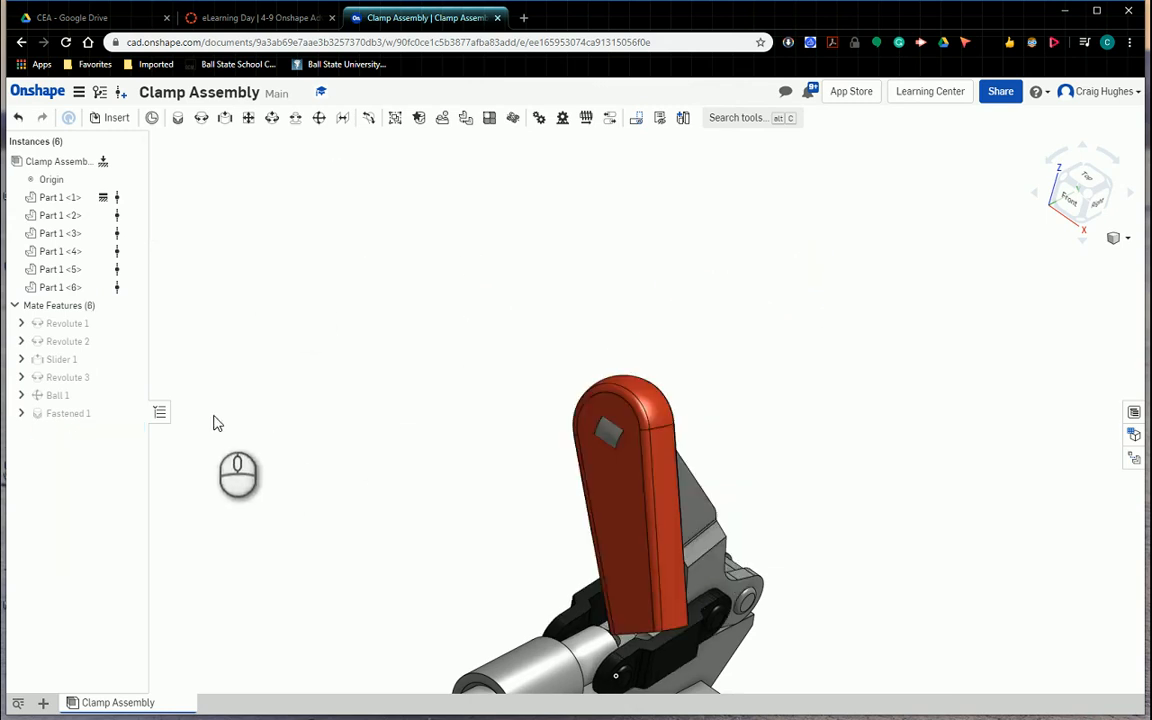
Delete the Fastened mate between grip and lever and move the grip clear of the lever
{"action": "right_click", "coordinate": [71, 423]}
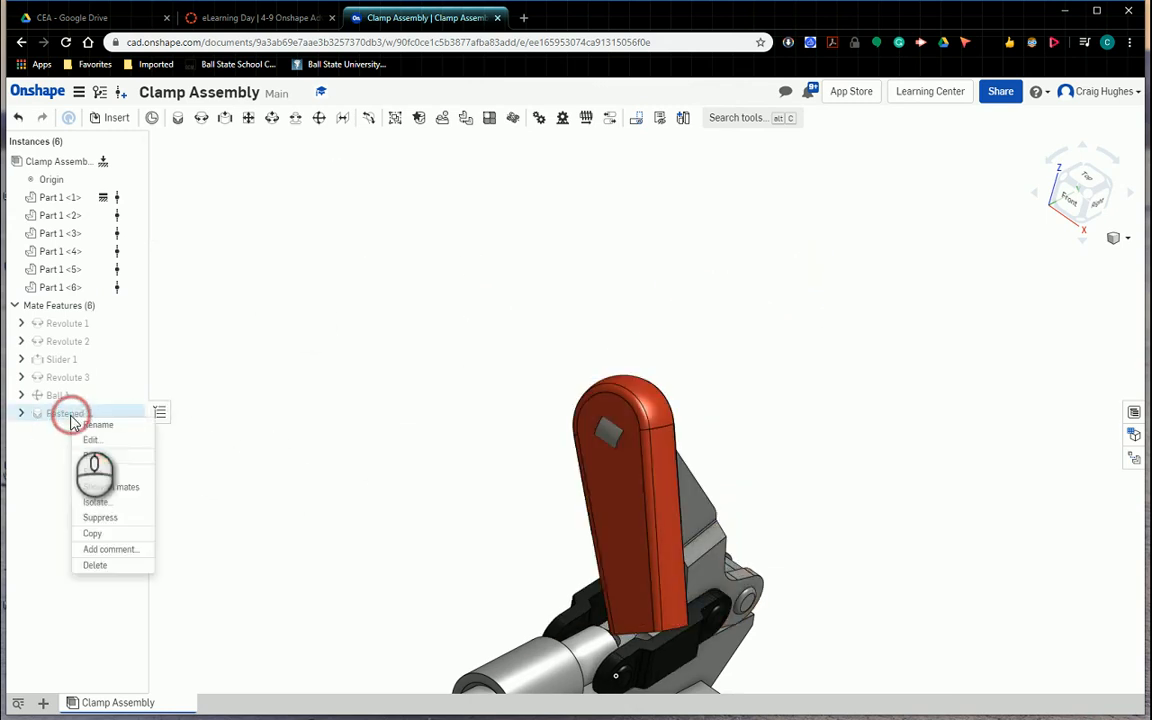
{"action": "left_click", "coordinate": [94, 565]}
{"action": "left_click_drag", "start_coordinate": [620, 528], "coordinate": [456, 408]}
{"action": "left_click", "coordinate": [505, 290]}
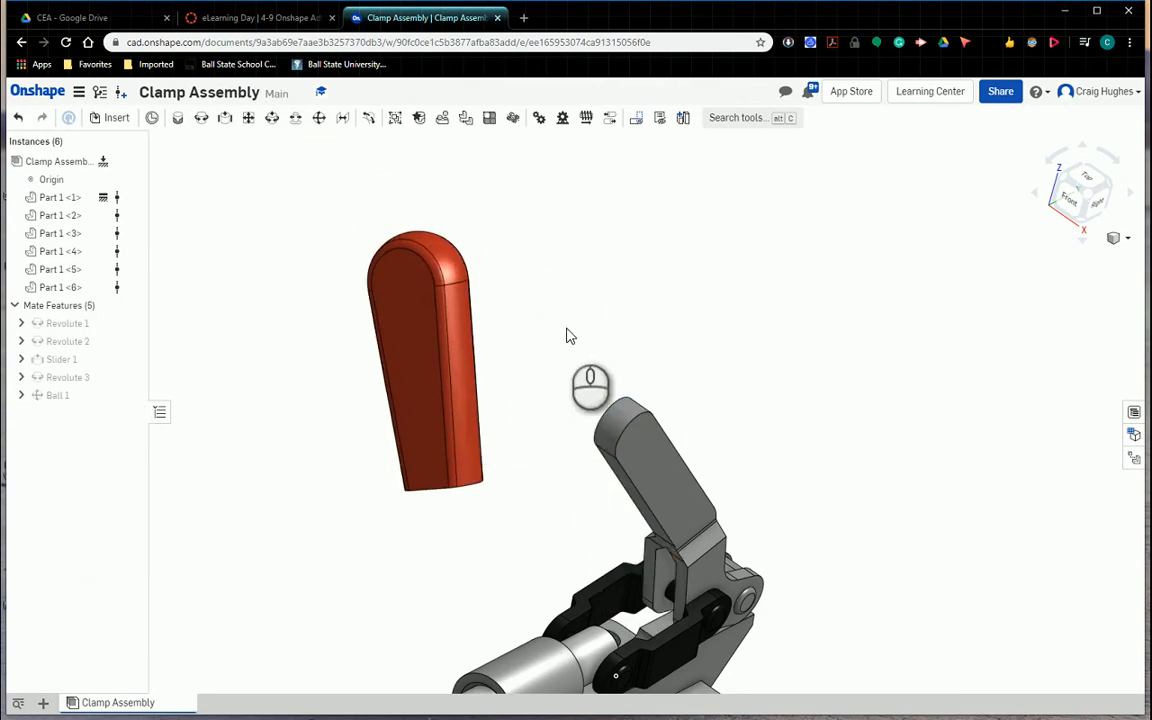
Start a Fastened mate and choose the connector at the rounded end's centre on the grip's inner cavity face as first reference
{"action": "left_click", "coordinate": [174, 120]}
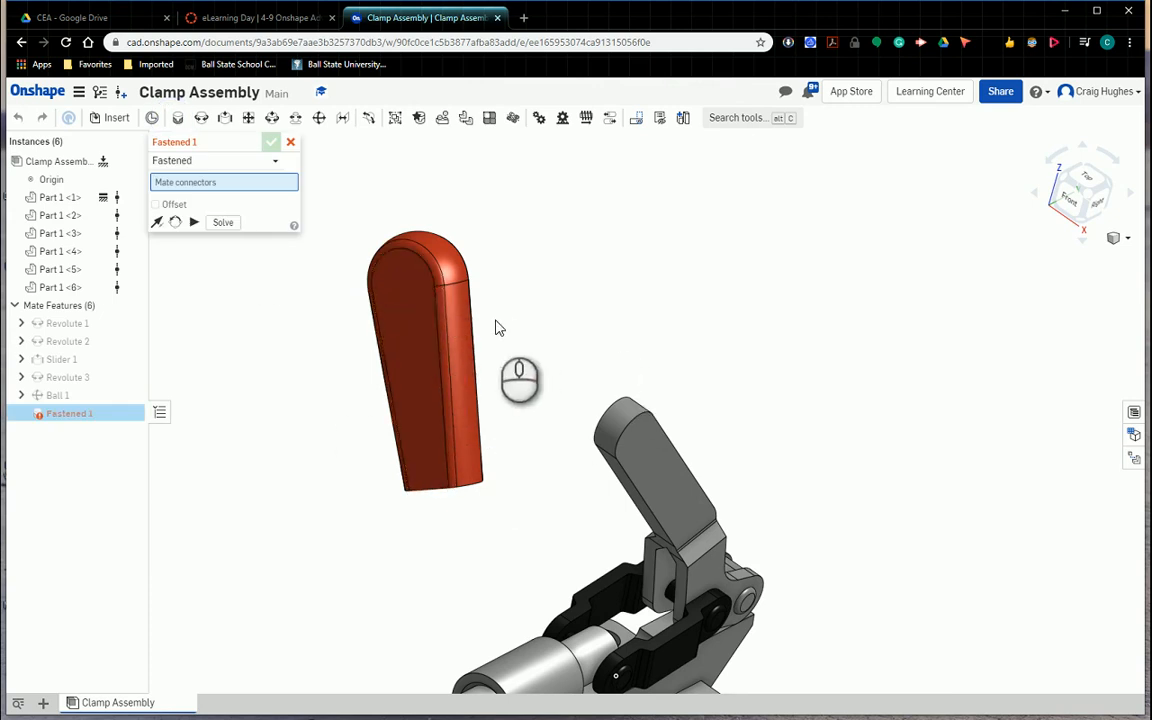
{"action": "right_click_drag", "start_coordinate": [556, 336], "coordinate": [447, 324]}
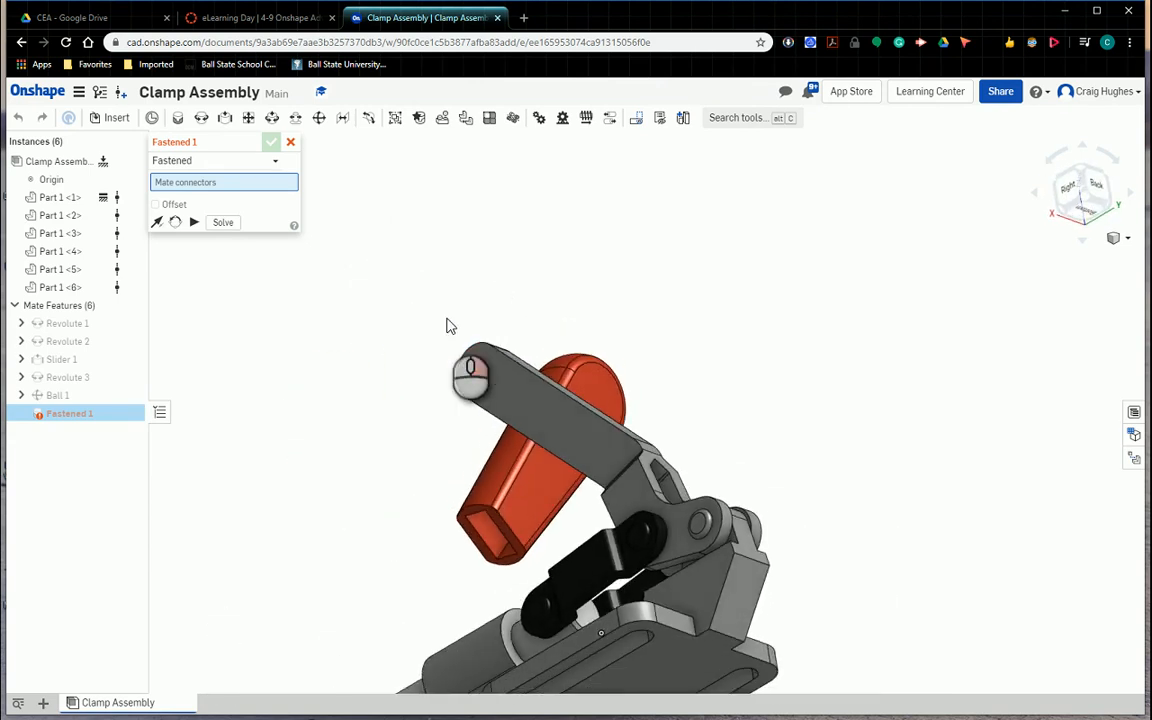
{"action": "scroll", "coordinate": [484, 527], "scroll_direction": "up", "scroll_amount": 5}
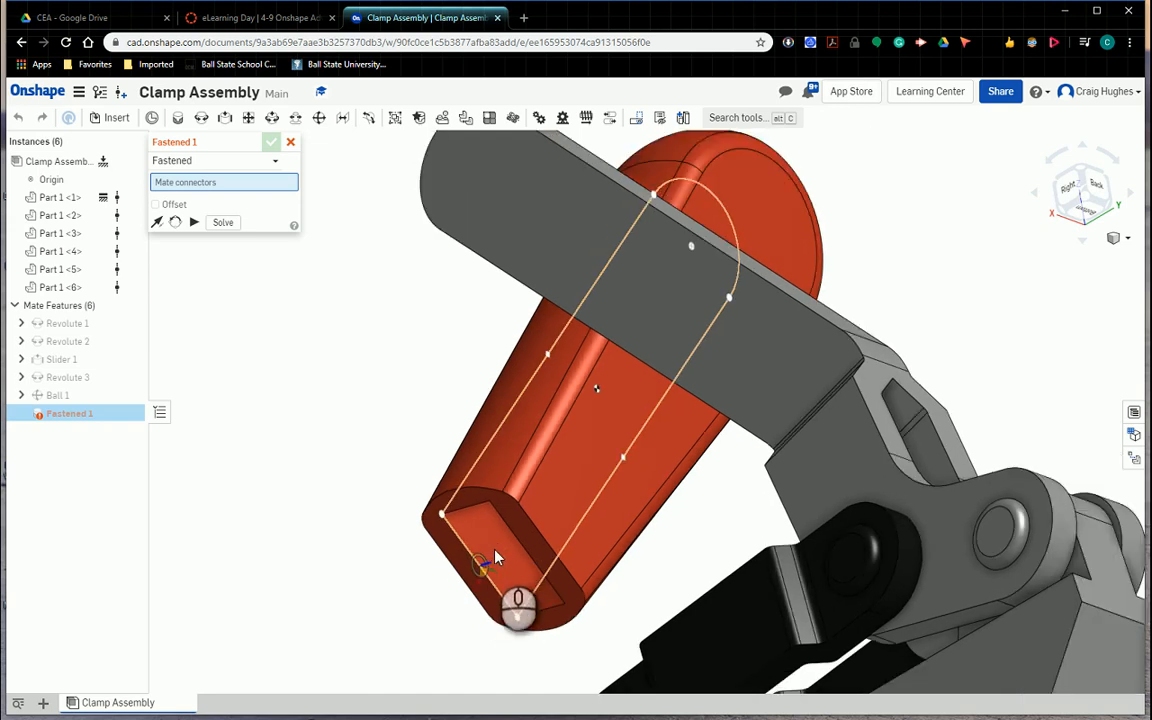
{"action": "middle_click_drag", "start_coordinate": [490, 560], "coordinate": [467, 603]}
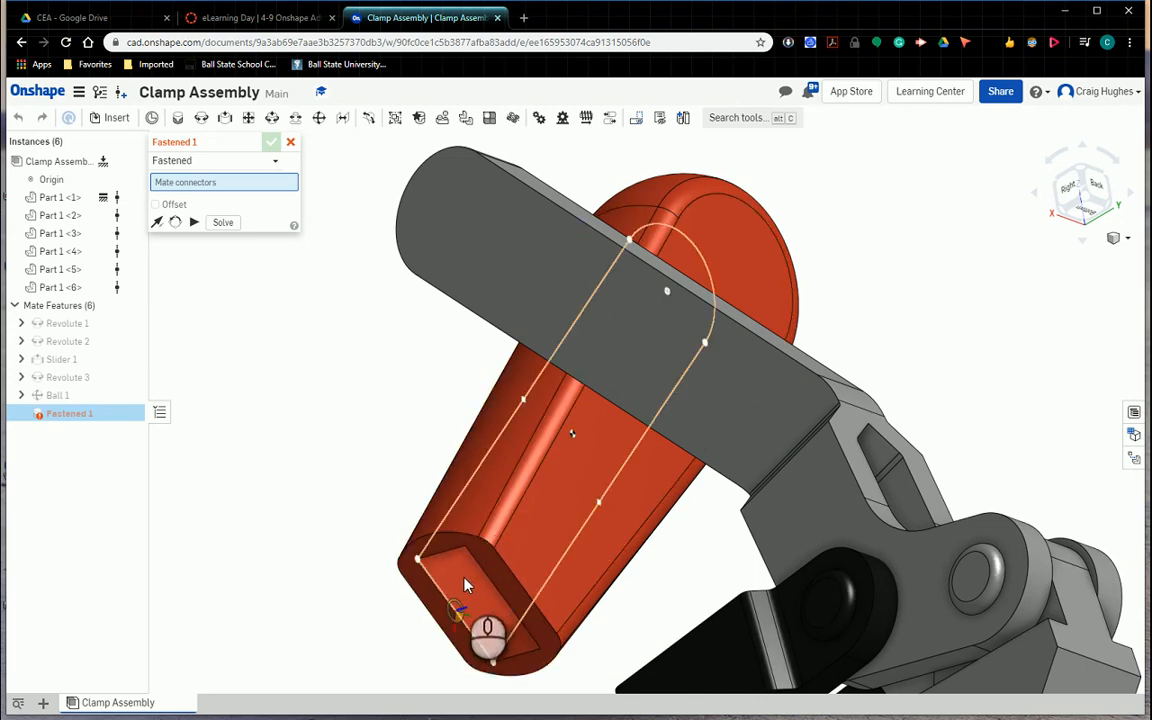
{"action": "right_click_drag", "start_coordinate": [436, 425], "coordinate": [687, 508]}
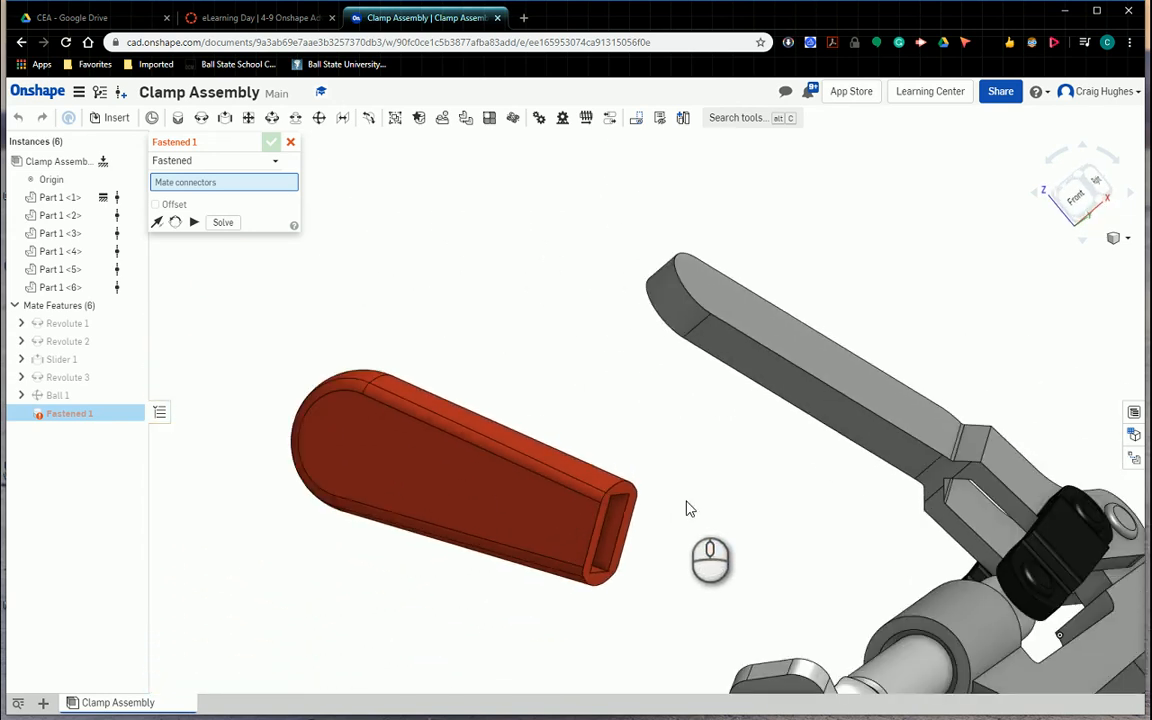
{"action": "scroll", "coordinate": [615, 532], "scroll_direction": "up", "scroll_amount": 5}
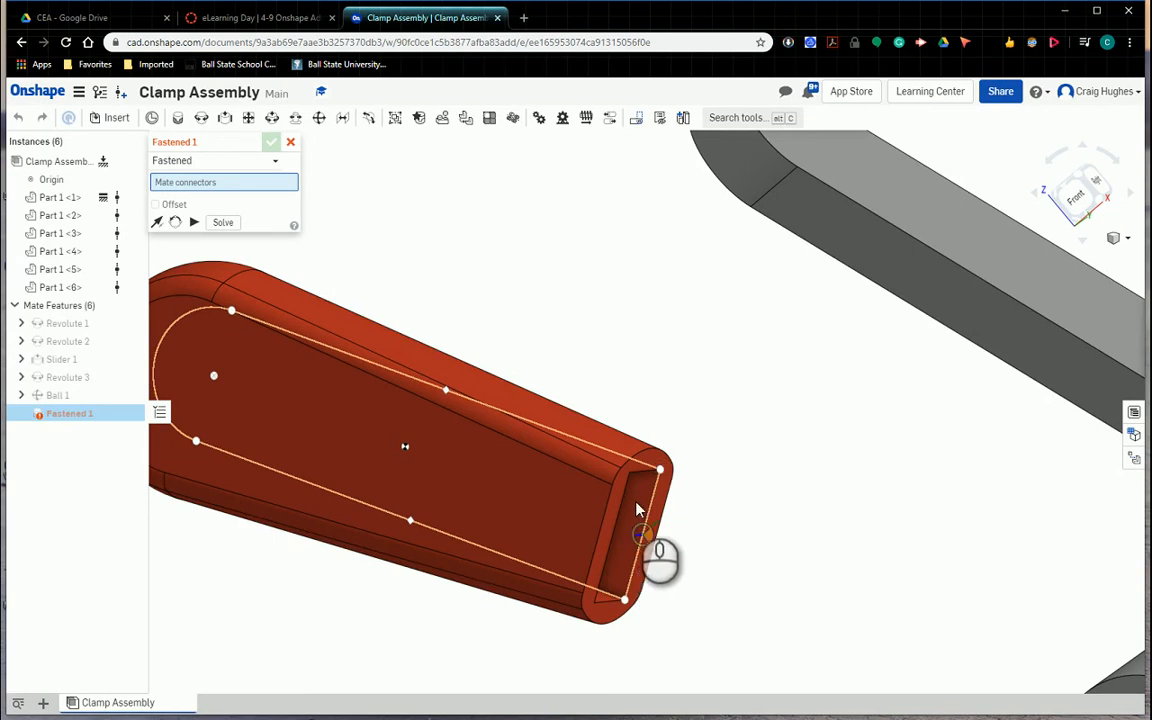
{"action": "scroll", "coordinate": [632, 519], "scroll_direction": "down", "scroll_amount": 2}
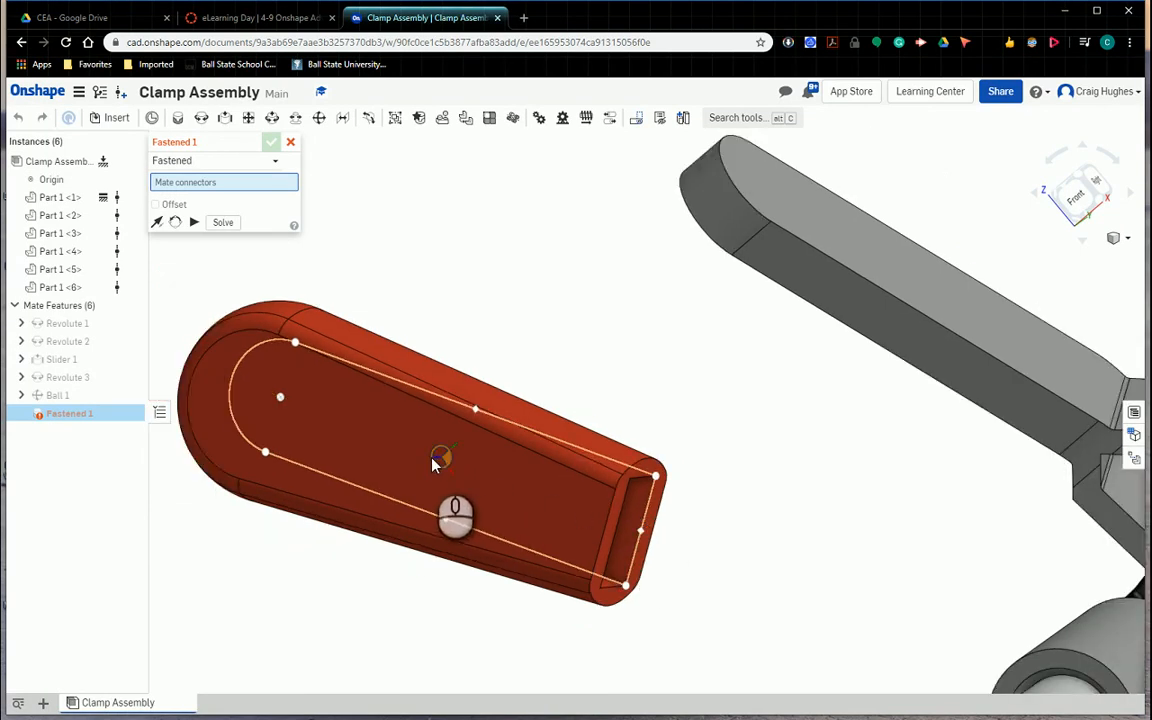
{"action": "left_click", "coordinate": [282, 399]}
{"action": "scroll", "coordinate": [283, 403], "scroll_direction": "down", "scroll_amount": 2}
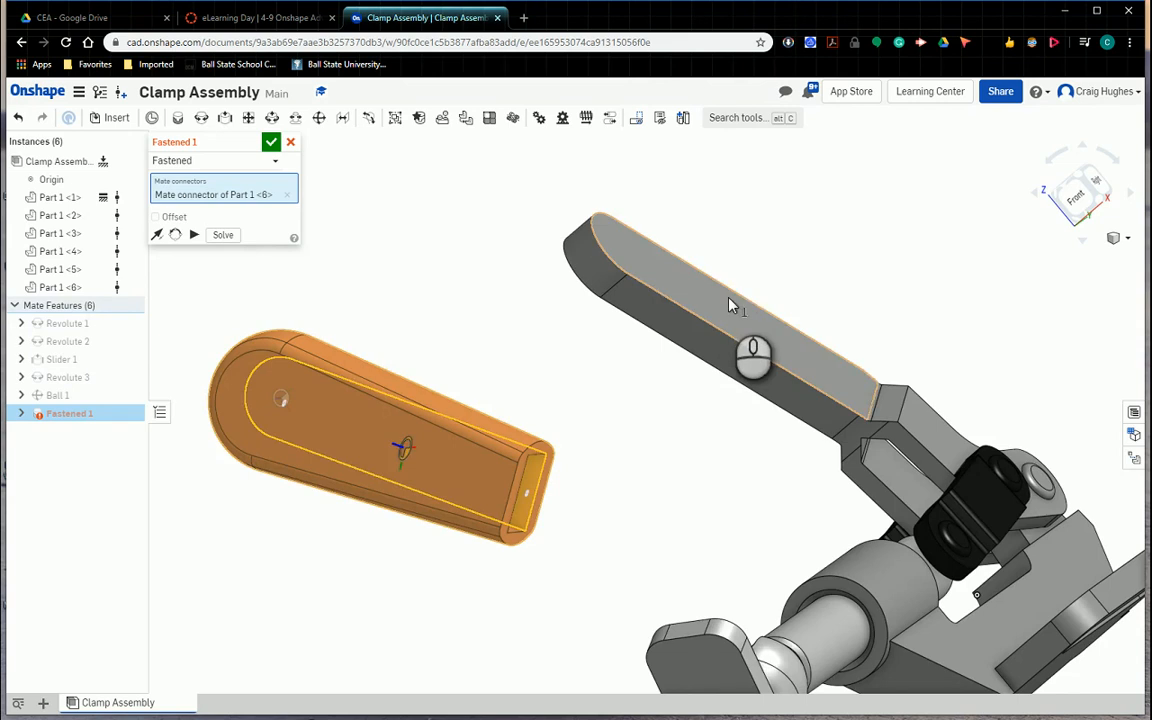
Choose the connector at the centre of the lever's rounded end as second reference, then solve and accept the Fastened mate
{"action": "middle_click_drag", "start_coordinate": [752, 296], "coordinate": [690, 388]}
{"action": "scroll", "coordinate": [992, 226], "scroll_direction": "up", "scroll_amount": 2}
{"action": "right_click_drag", "start_coordinate": [884, 312], "coordinate": [752, 424]}
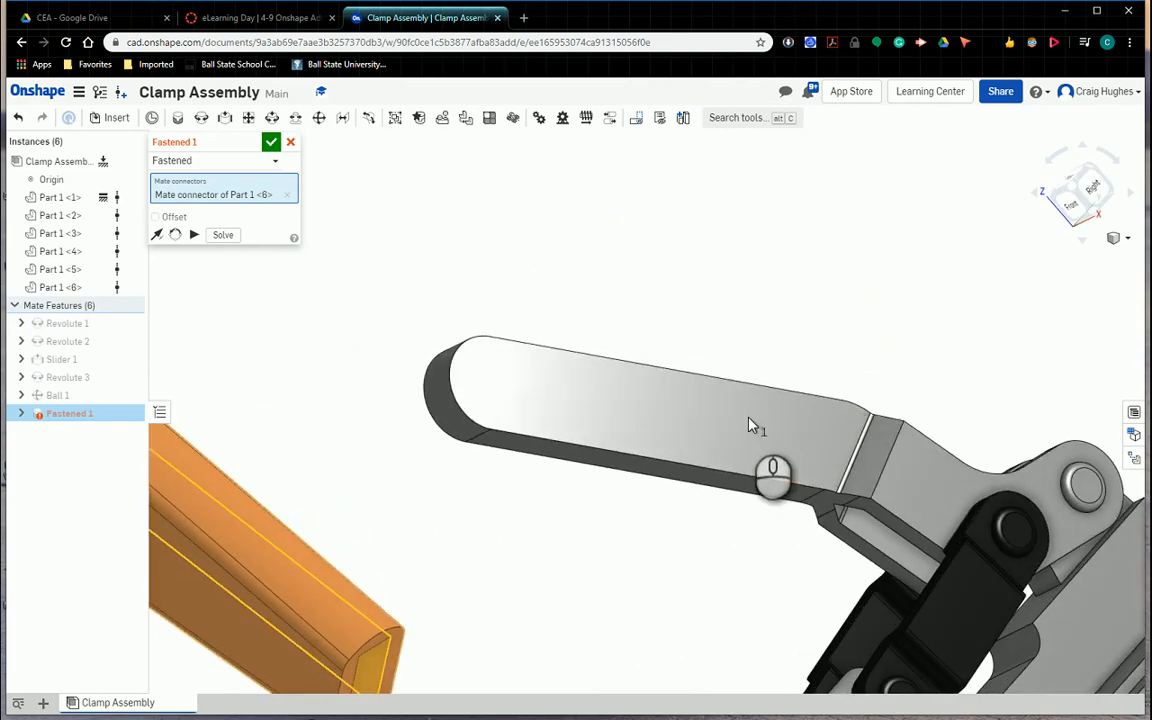
{"action": "left_click", "coordinate": [490, 388]}
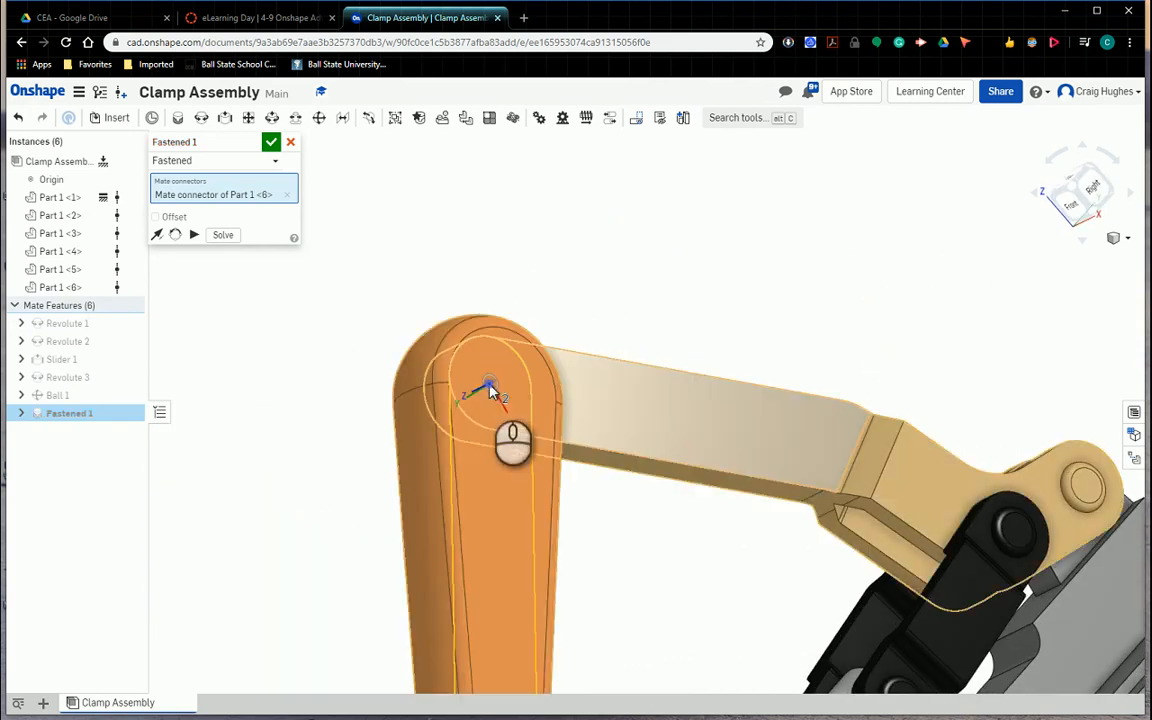
{"action": "scroll", "coordinate": [265, 458], "scroll_direction": "down", "scroll_amount": 2}
{"action": "scroll", "coordinate": [266, 451], "scroll_direction": "down", "scroll_amount": 1}
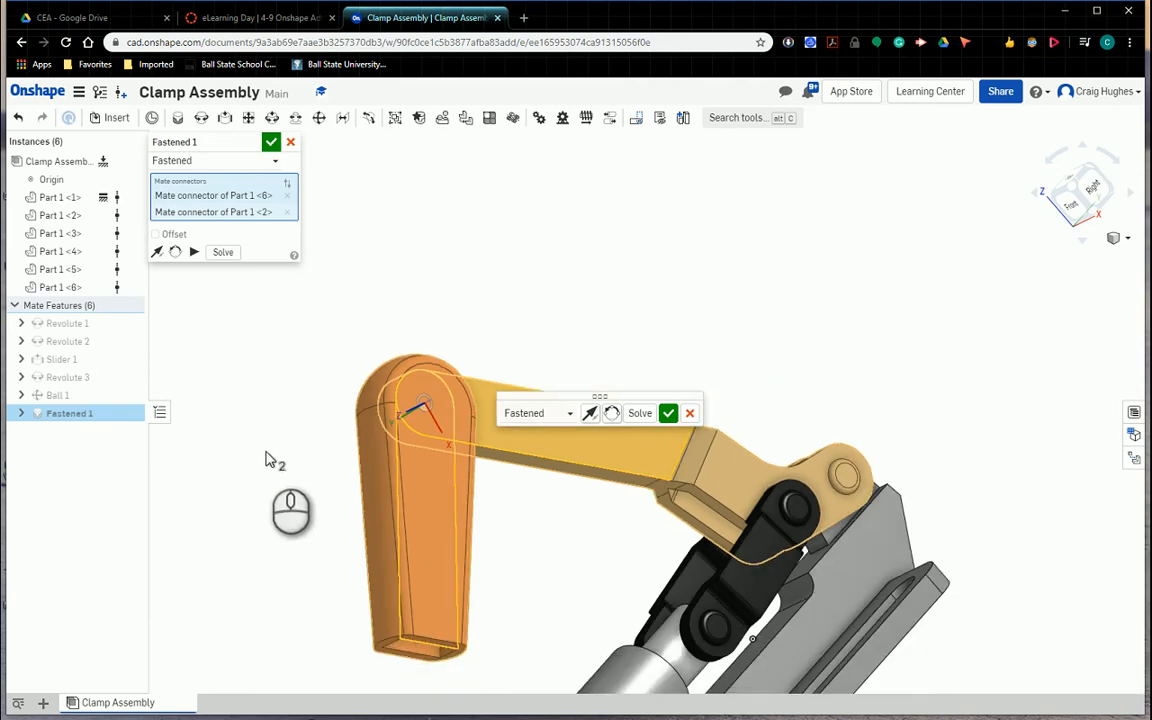
{"action": "right_click_drag", "start_coordinate": [668, 309], "coordinate": [526, 262]}
{"action": "left_click", "coordinate": [645, 414]}
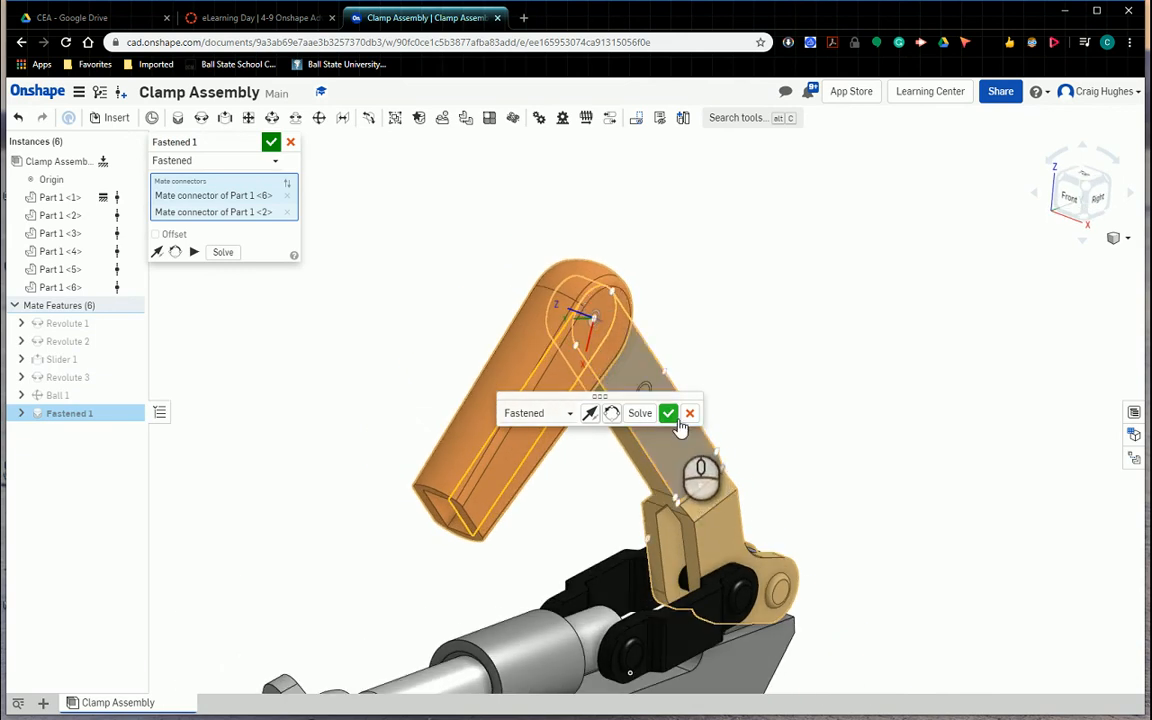
{"action": "left_click", "coordinate": [669, 415]}
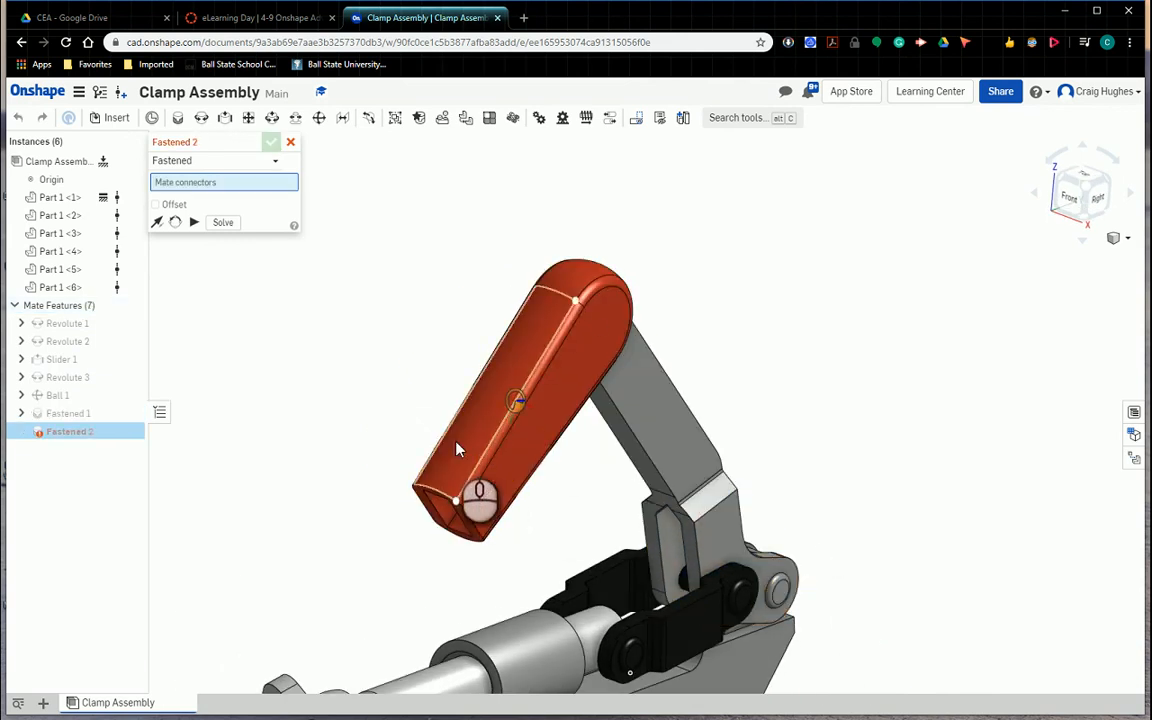
Cancel the extra Fastened mate and swing the lever with the grip attached to check the connection
{"action": "left_click", "coordinate": [290, 142]}
{"action": "right_click_drag", "start_coordinate": [487, 459], "coordinate": [726, 350]}
{"action": "left_click_drag", "start_coordinate": [723, 343], "coordinate": [476, 352]}
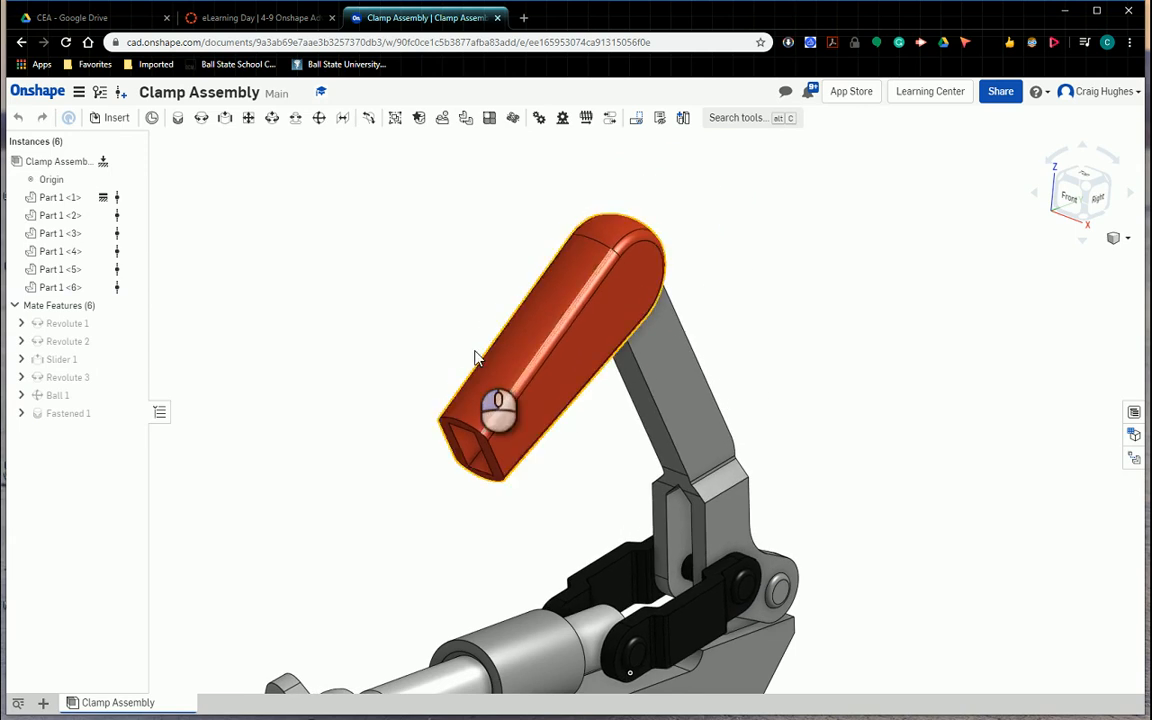
{"action": "left_click", "coordinate": [362, 288]}
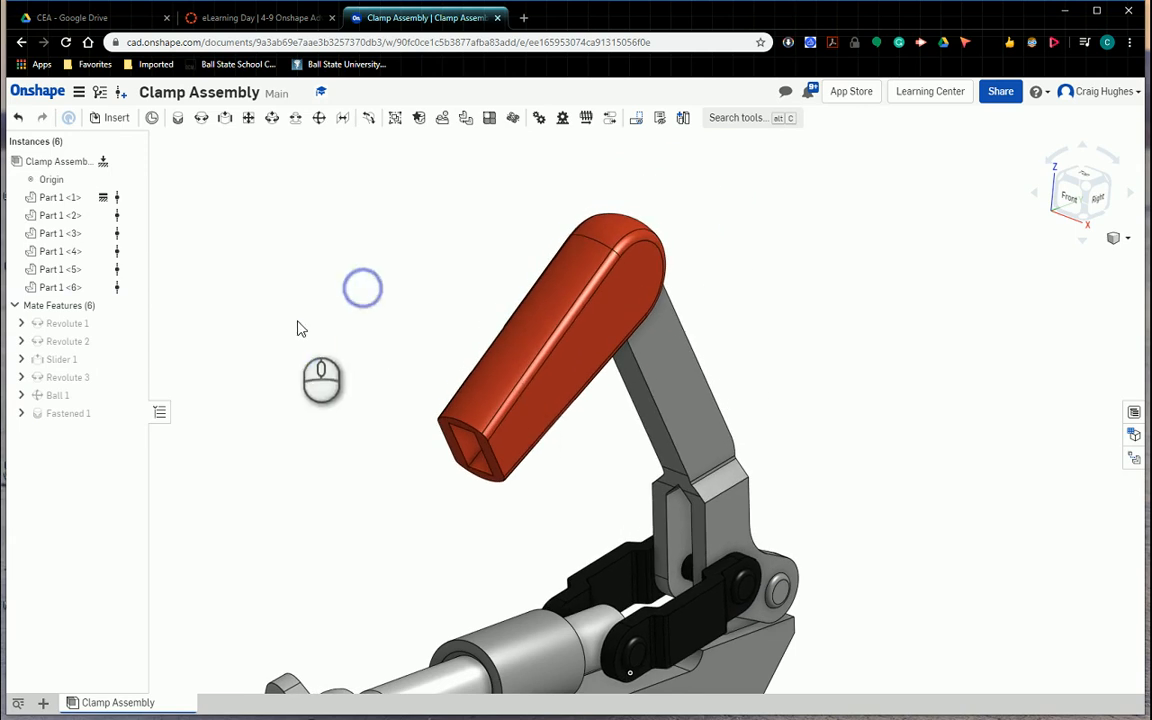
Edit the Fastened mate, reorient its secondary axis once to align the grip with the lever, and accept it
{"action": "left_click", "coordinate": [65, 413]}
{"action": "right_click", "coordinate": [66, 413]}
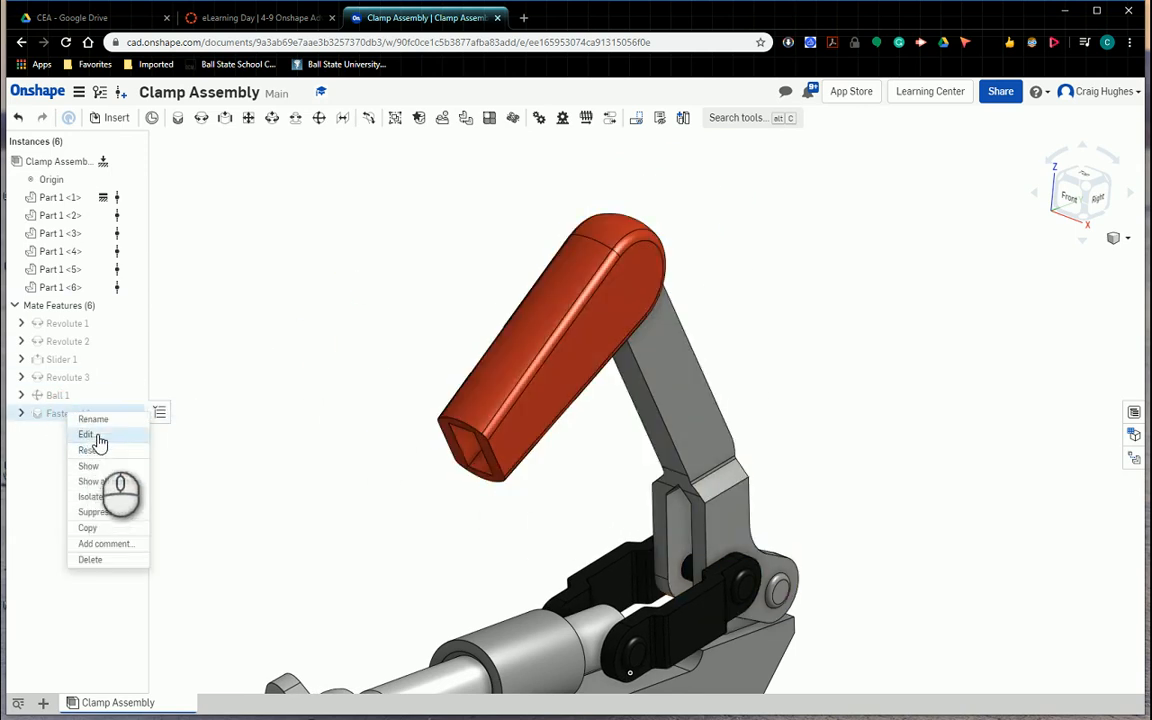
{"action": "left_click", "coordinate": [86, 434]}
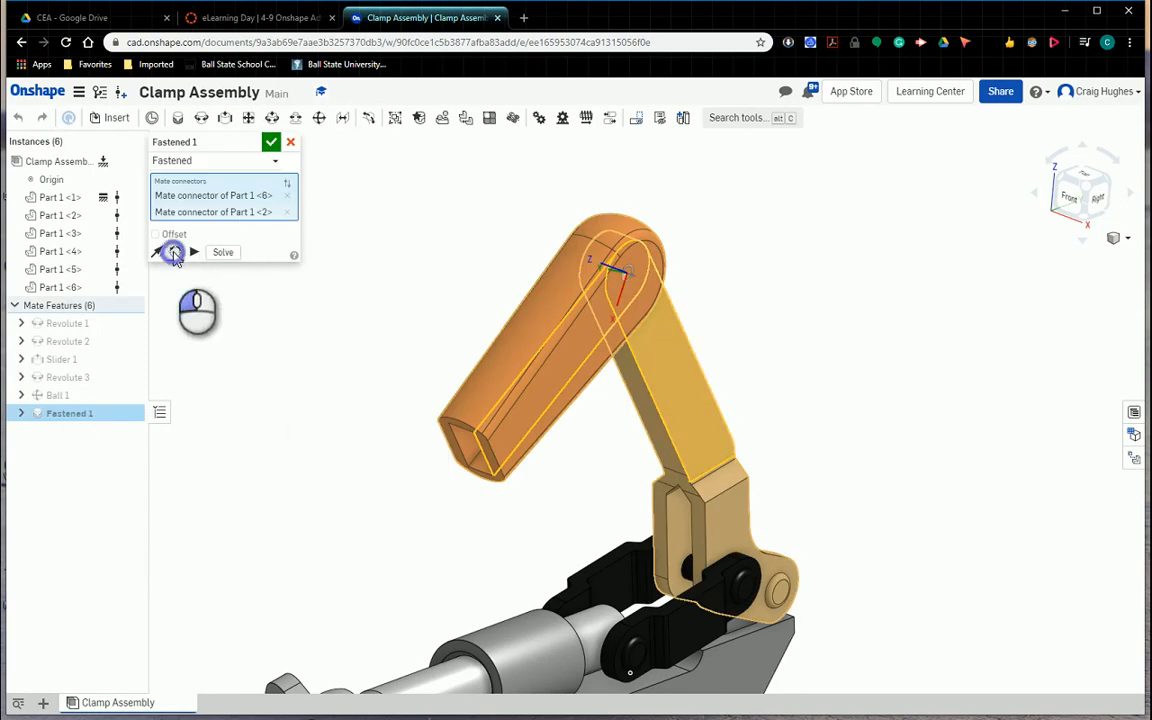
{"action": "left_click", "coordinate": [174, 253]}
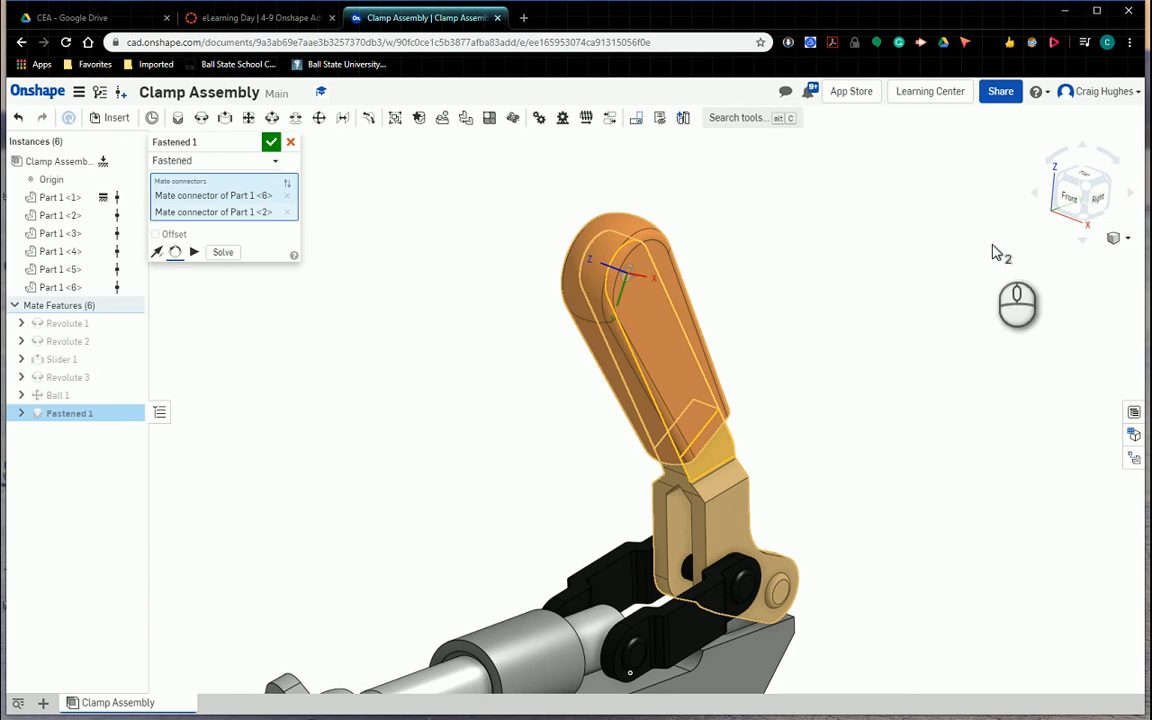
{"action": "right_click_drag", "start_coordinate": [870, 289], "coordinate": [795, 290]}
{"action": "left_click", "coordinate": [274, 143]}
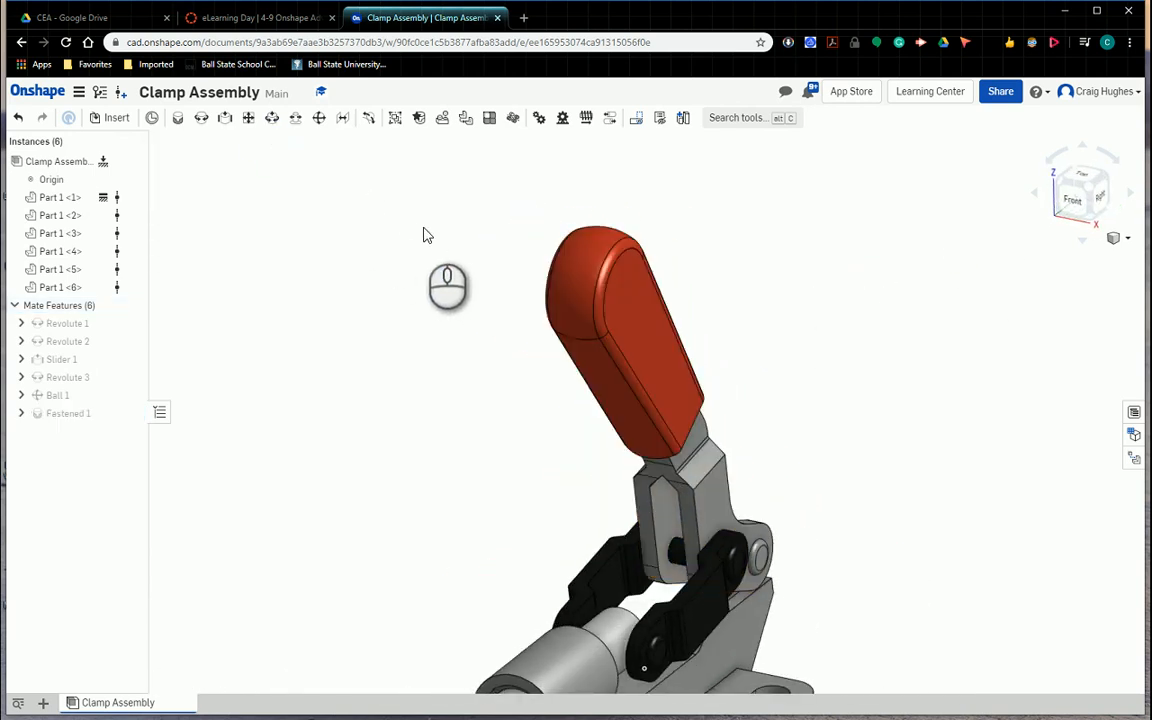
Fit the whole clamp in view, then move the plunger's foot and the gripped lever to check the assembly's motion
{"action": "right_click", "coordinate": [827, 258]}
{"action": "left_click", "coordinate": [866, 309]}
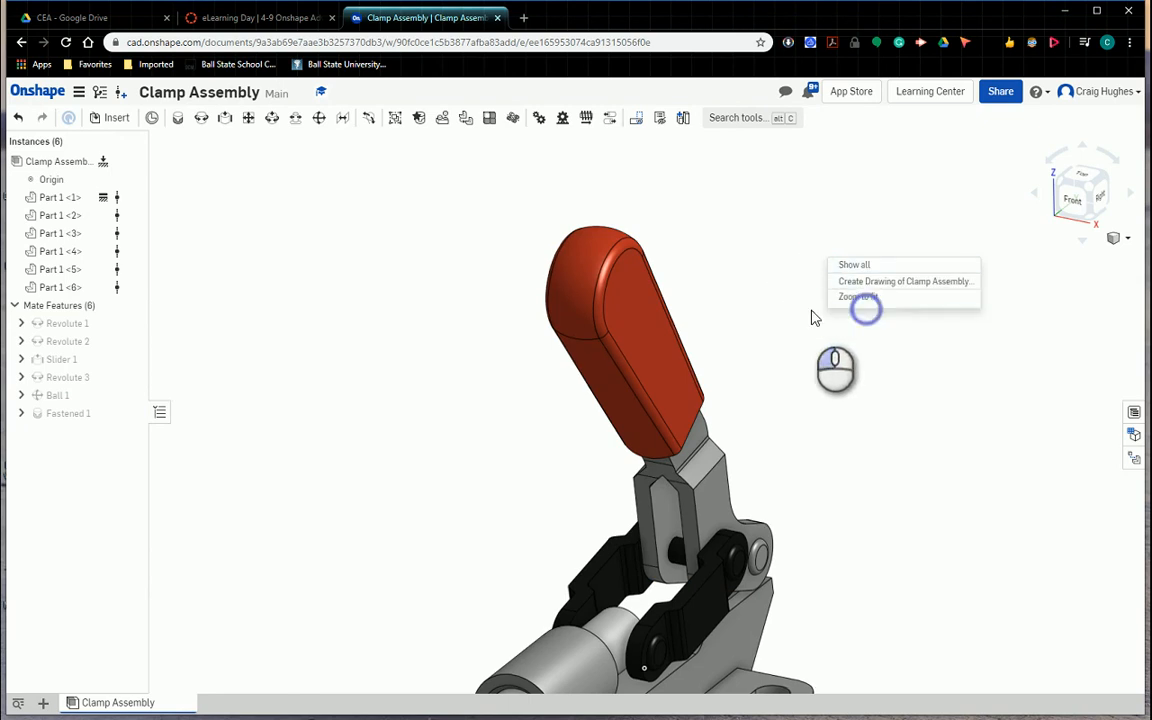
{"action": "left_click_drag", "start_coordinate": [508, 568], "coordinate": [470, 560]}
{"action": "mouse_move", "coordinate": [649, 382]}
{"action": "left_mouse_down"}
{"action": "mouse_move", "coordinate": [698, 258]}
{"action": "mouse_move", "coordinate": [754, 209]}
{"action": "mouse_move", "coordinate": [840, 177]}
{"action": "mouse_move", "coordinate": [665, 280]}
{"action": "mouse_move", "coordinate": [593, 422]}
{"action": "mouse_move", "coordinate": [597, 397]}
{"action": "mouse_move", "coordinate": [800, 234]}
{"action": "mouse_move", "coordinate": [936, 185]}
{"action": "mouse_move", "coordinate": [828, 200]}
{"action": "mouse_move", "coordinate": [699, 265]}
{"action": "mouse_move", "coordinate": [655, 373]}
{"action": "left_mouse_up"}
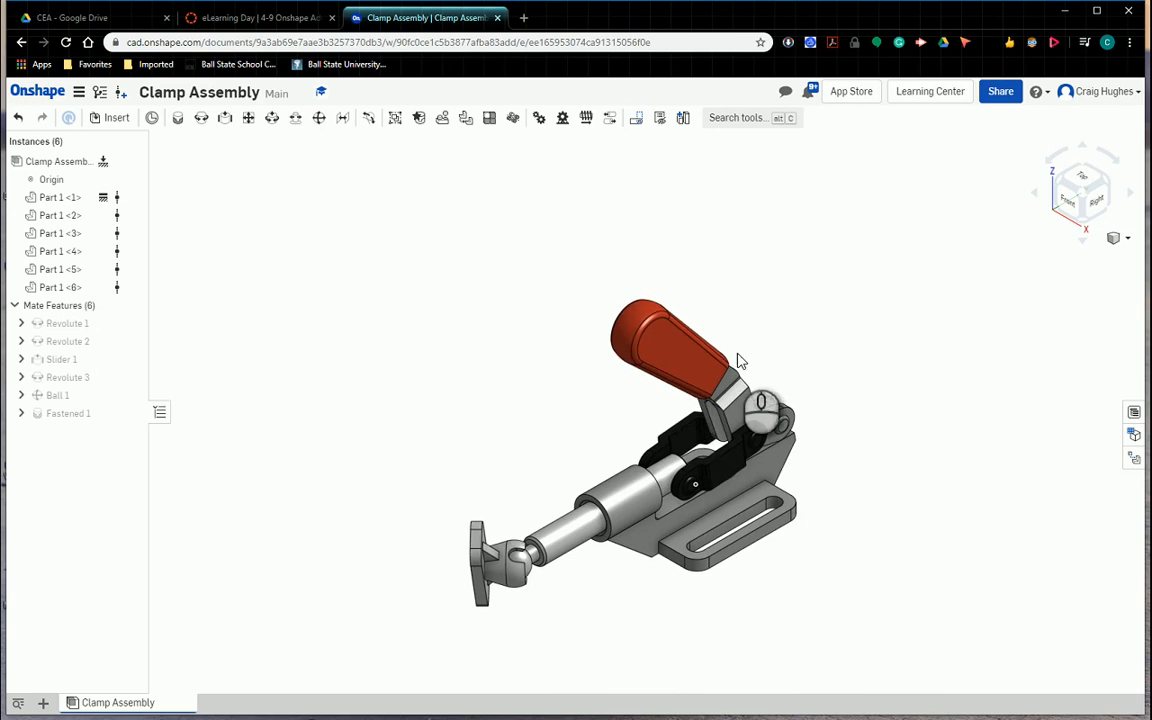